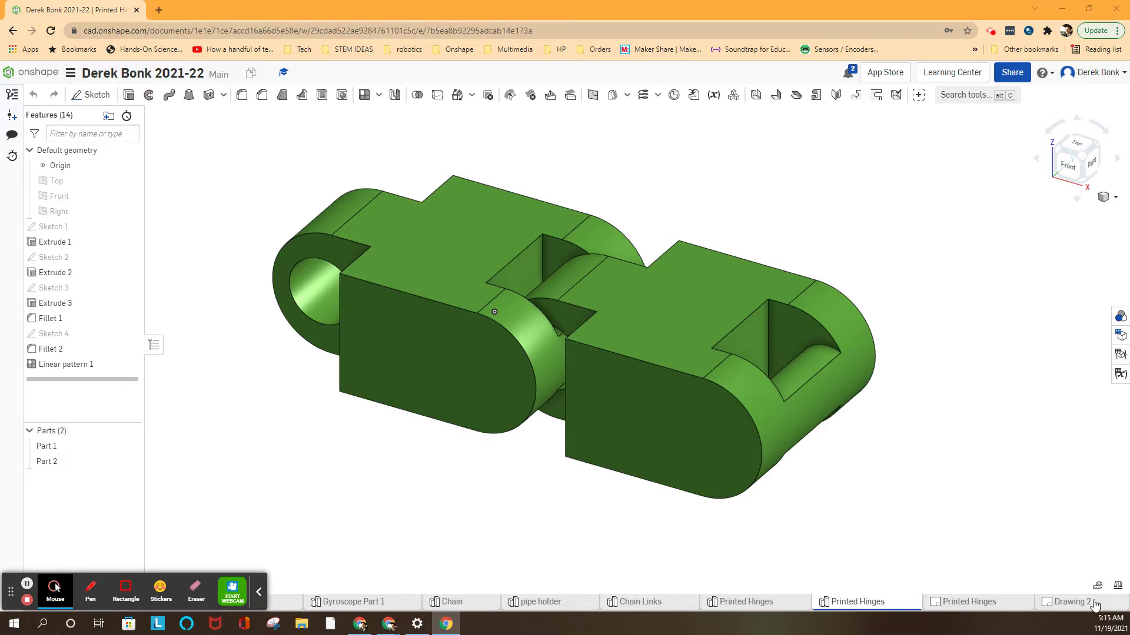
- Show the hinge Part Studio translucent from the front, then reopen the Printed Hinges drawing
{"action": "left_click", "coordinate": [982, 604]}
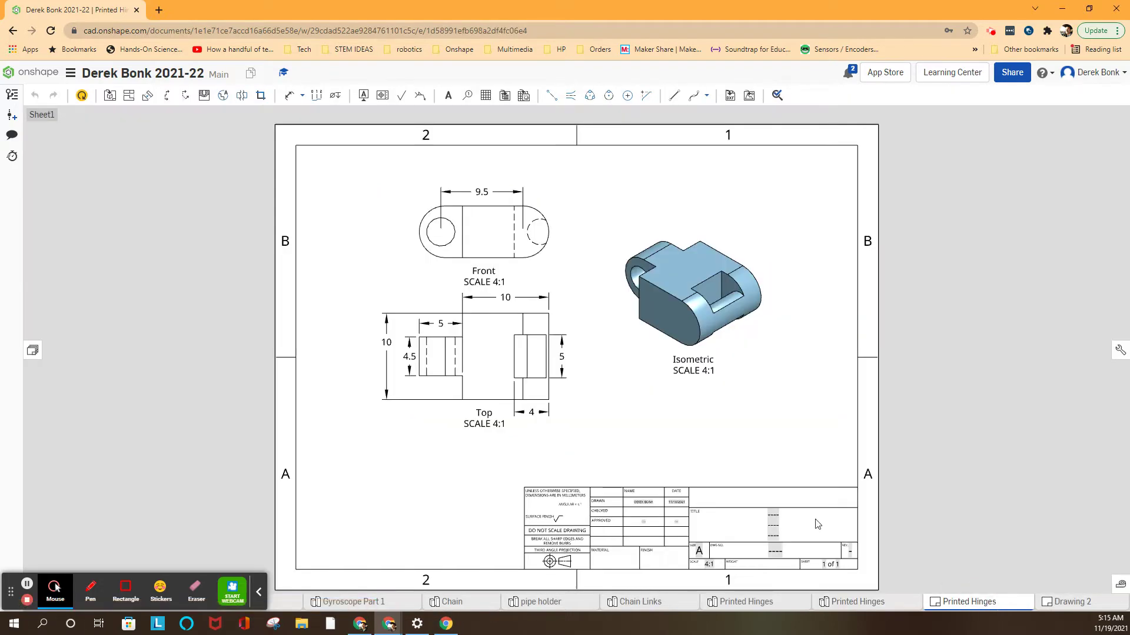
{"action": "scroll", "coordinate": [459, 358], "scroll_direction": "up", "scroll_amount": 3}
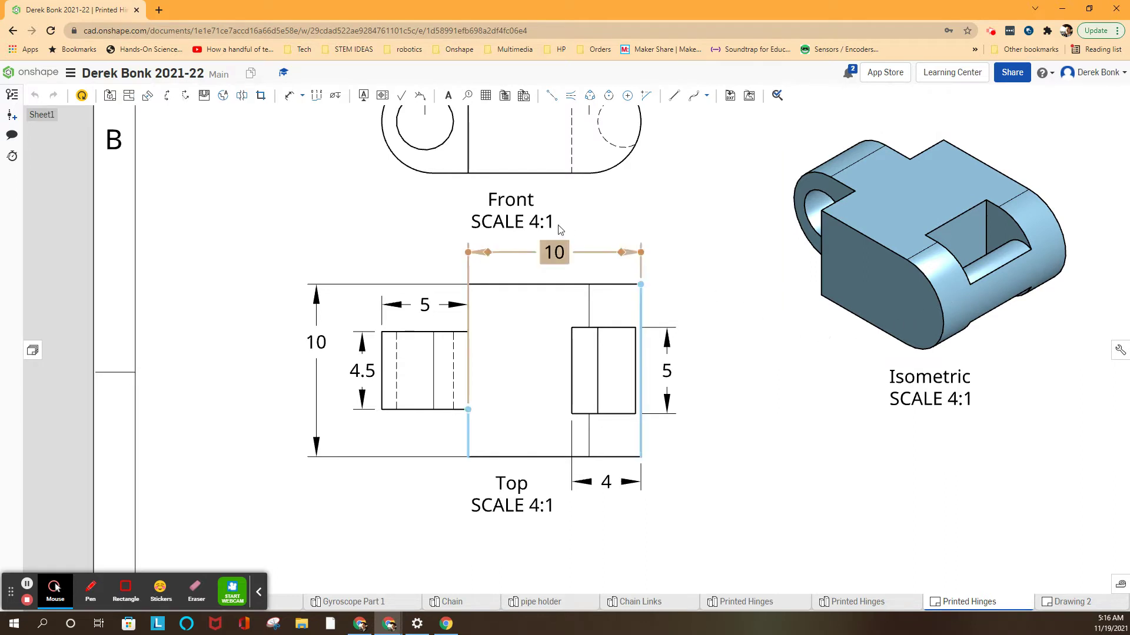
{"action": "left_click", "coordinate": [893, 608]}
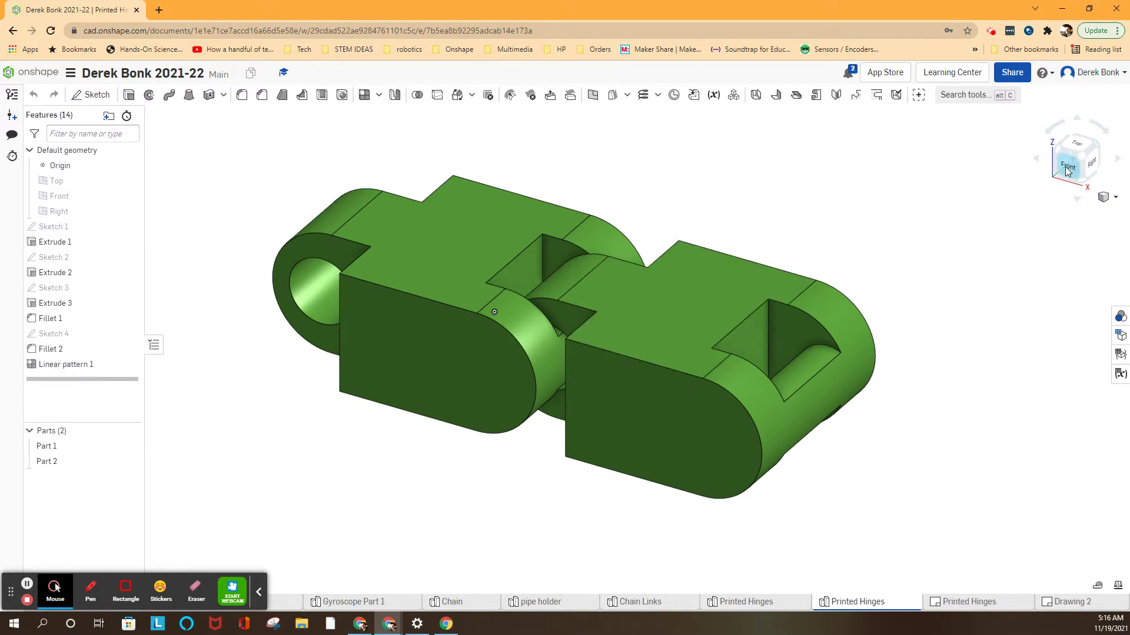
{"action": "left_click", "coordinate": [1069, 166]}
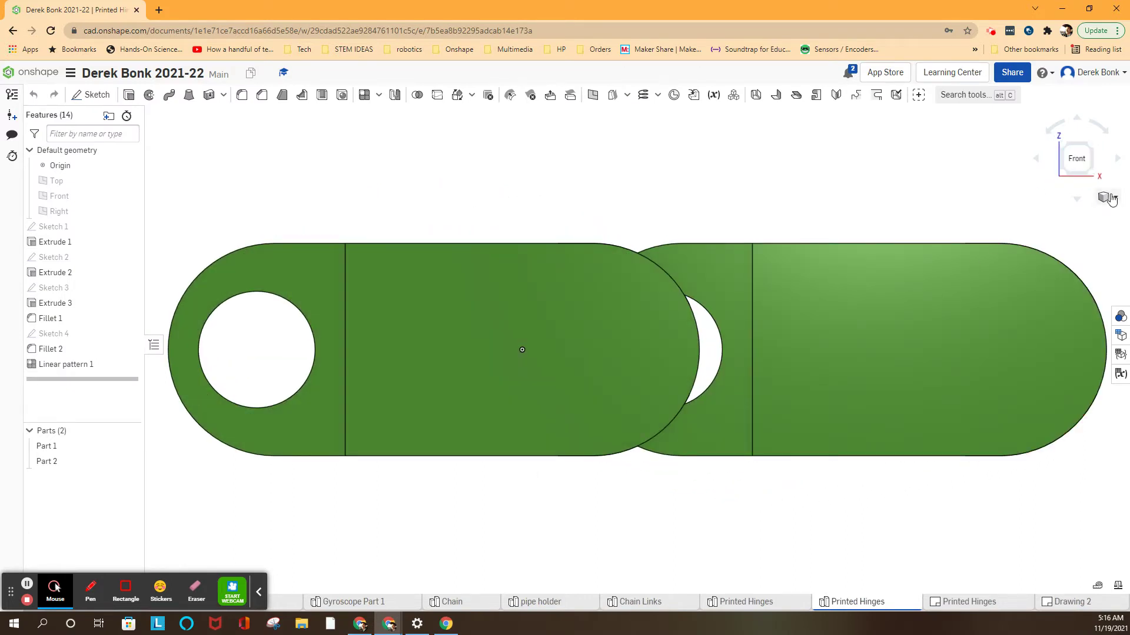
{"action": "left_click", "coordinate": [1104, 197]}
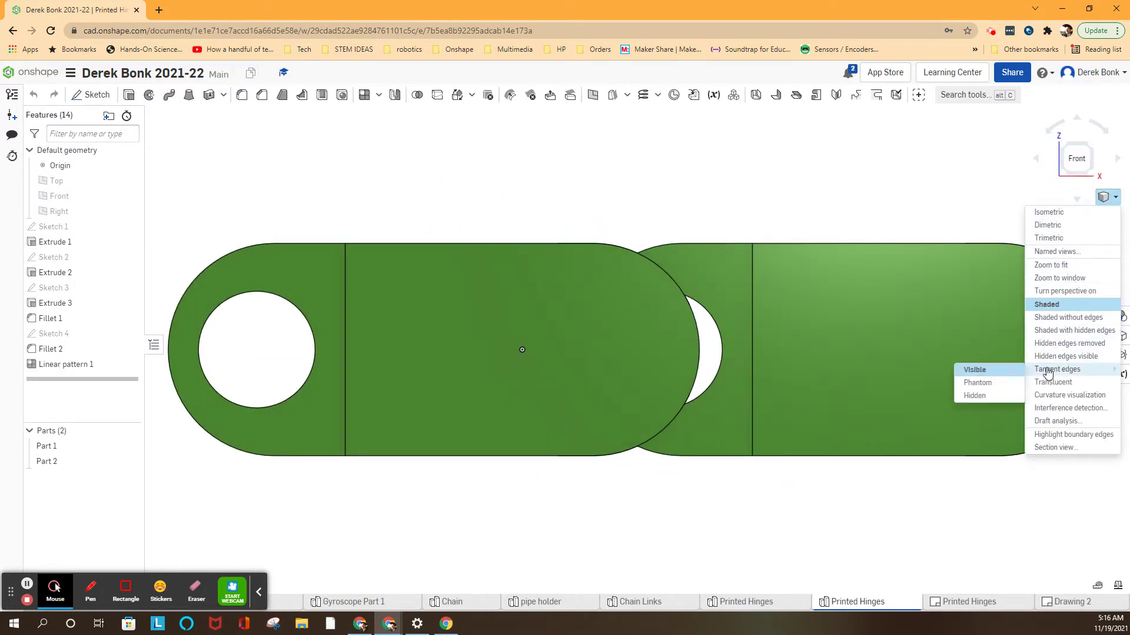
{"action": "left_click", "coordinate": [1050, 383]}
{"action": "scroll", "coordinate": [738, 374], "scroll_direction": "up", "scroll_amount": 2}
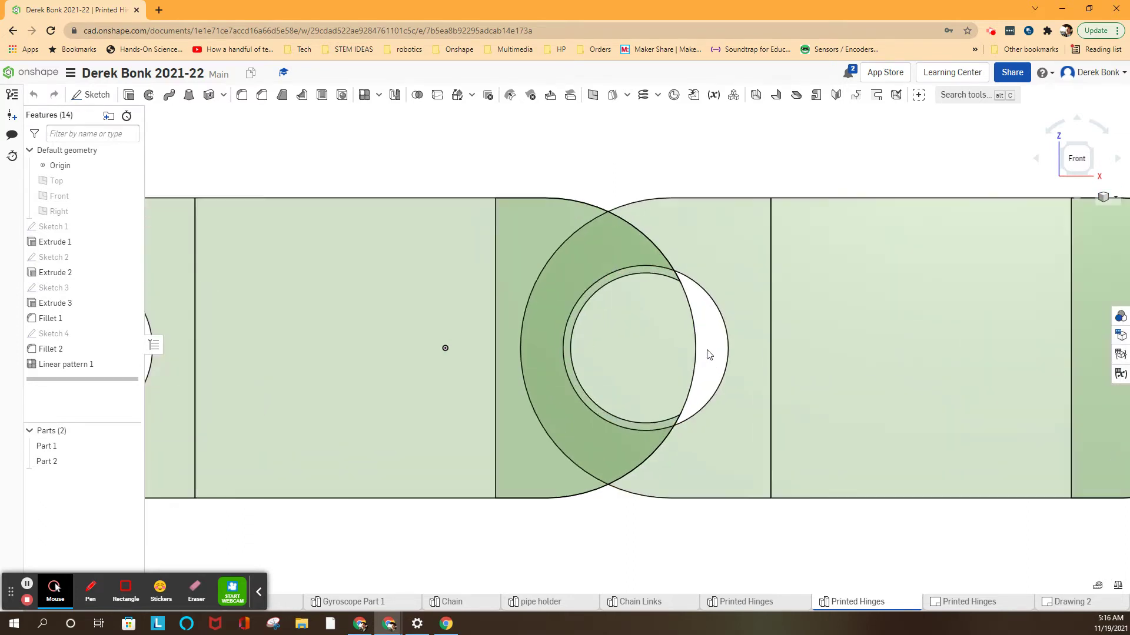
{"action": "scroll", "coordinate": [706, 353], "scroll_direction": "up", "scroll_amount": 1}
{"action": "scroll", "coordinate": [707, 354], "scroll_direction": "up", "scroll_amount": 2}
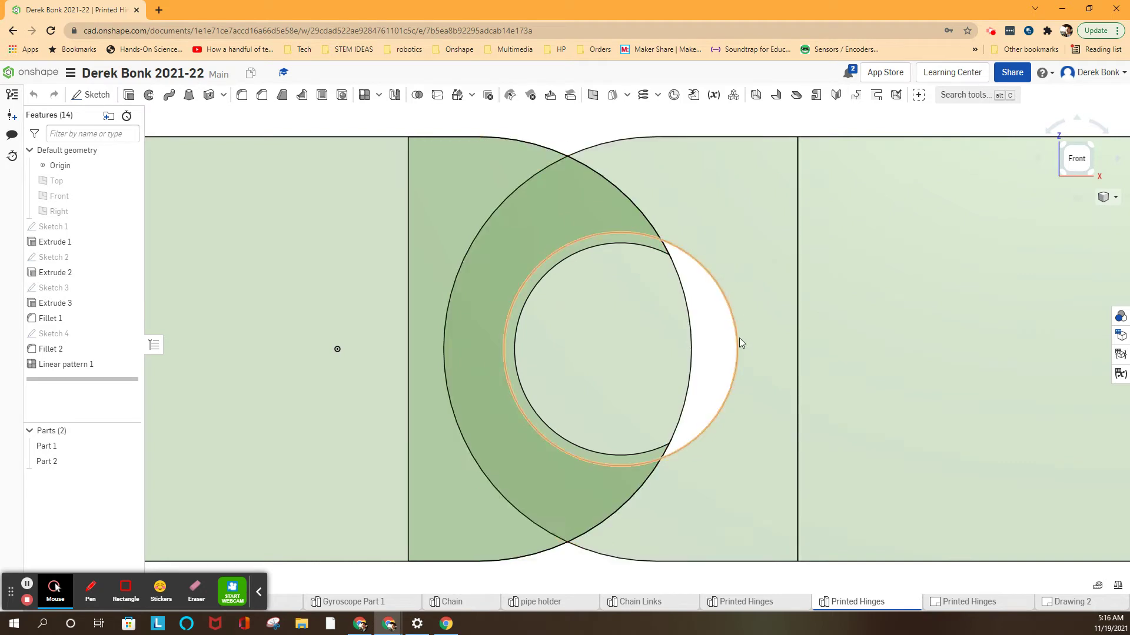
{"action": "scroll", "coordinate": [660, 224], "scroll_direction": "down", "scroll_amount": 1}
{"action": "scroll", "coordinate": [661, 220], "scroll_direction": "down", "scroll_amount": 1}
{"action": "scroll", "coordinate": [725, 179], "scroll_direction": "down", "scroll_amount": 1}
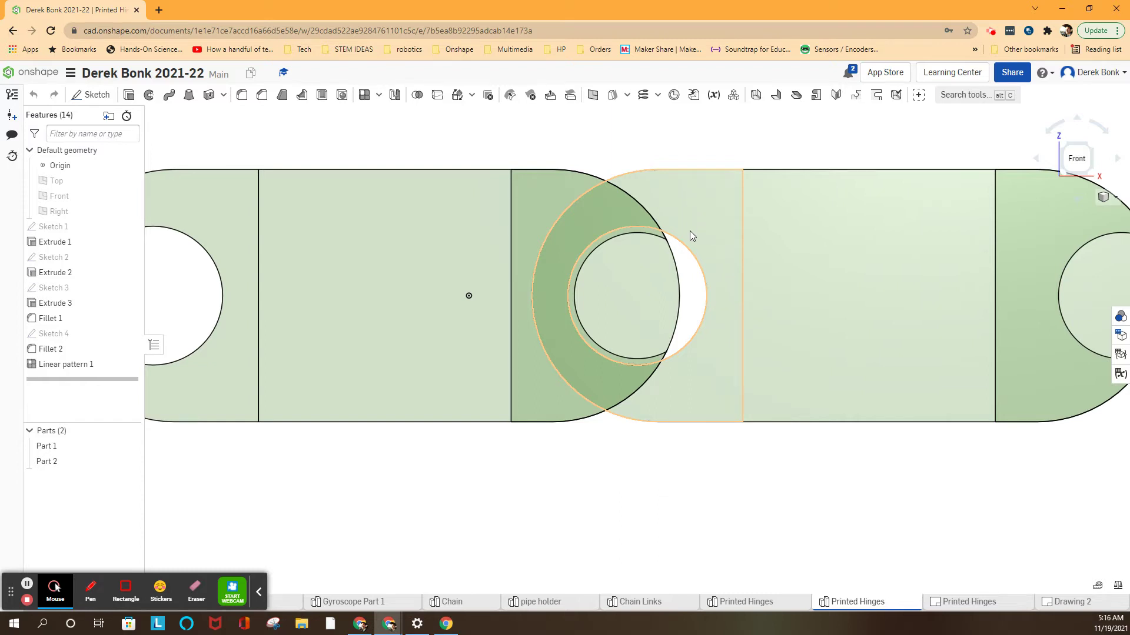
{"action": "scroll", "coordinate": [690, 234], "scroll_direction": "down", "scroll_amount": 2}
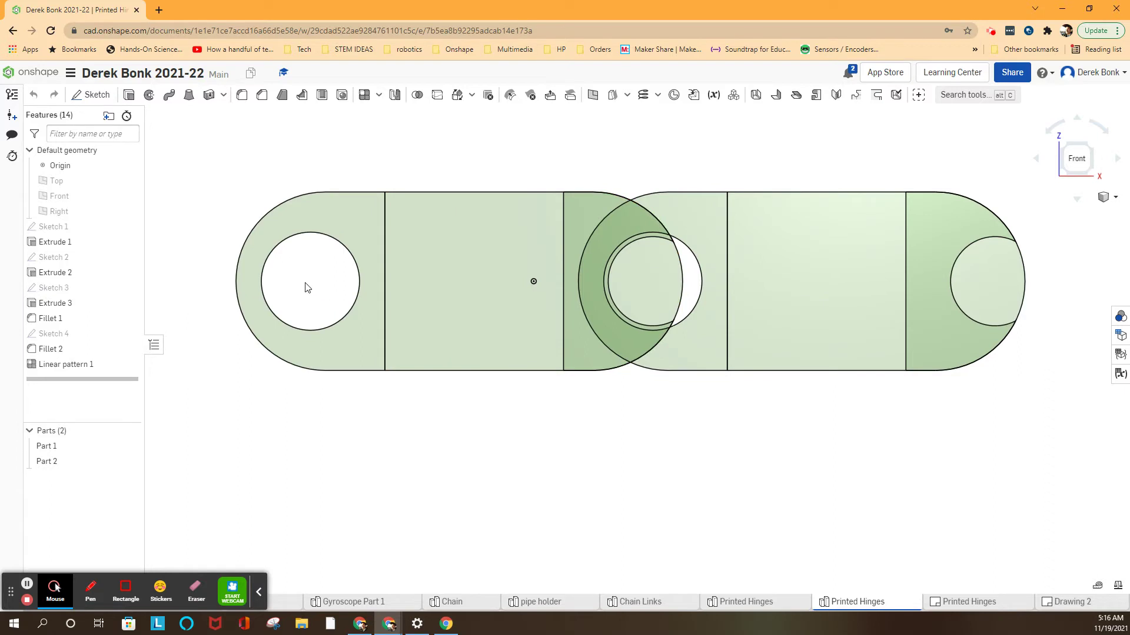
{"action": "left_click", "coordinate": [770, 603]}
{"action": "left_click", "coordinate": [960, 603]}
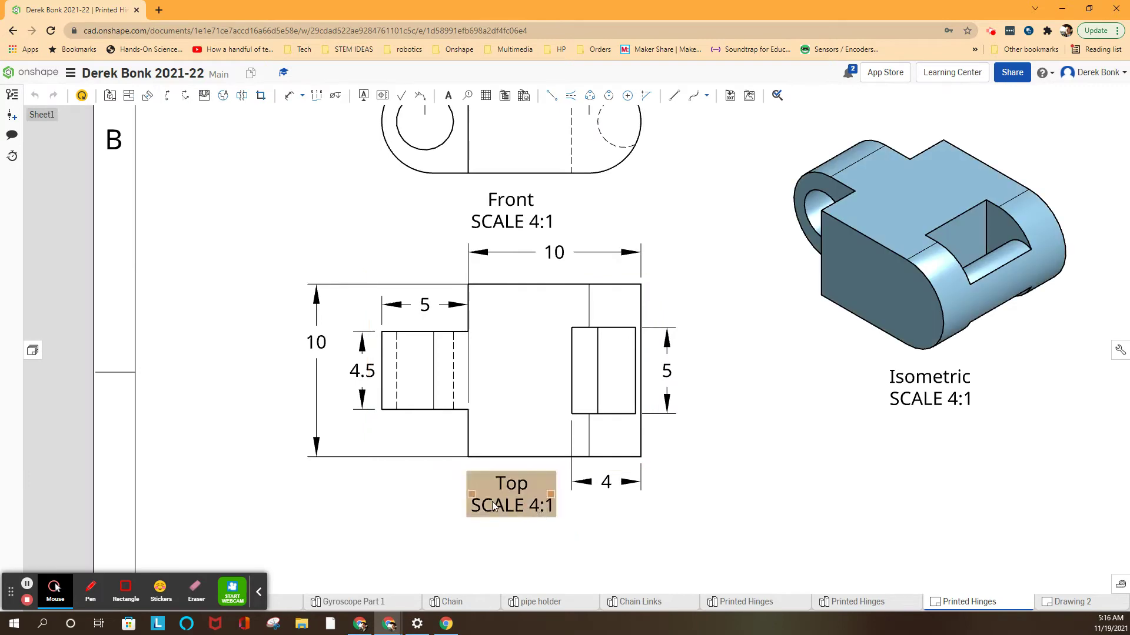
{"action": "scroll", "coordinate": [429, 225], "scroll_direction": "up", "scroll_amount": 2}
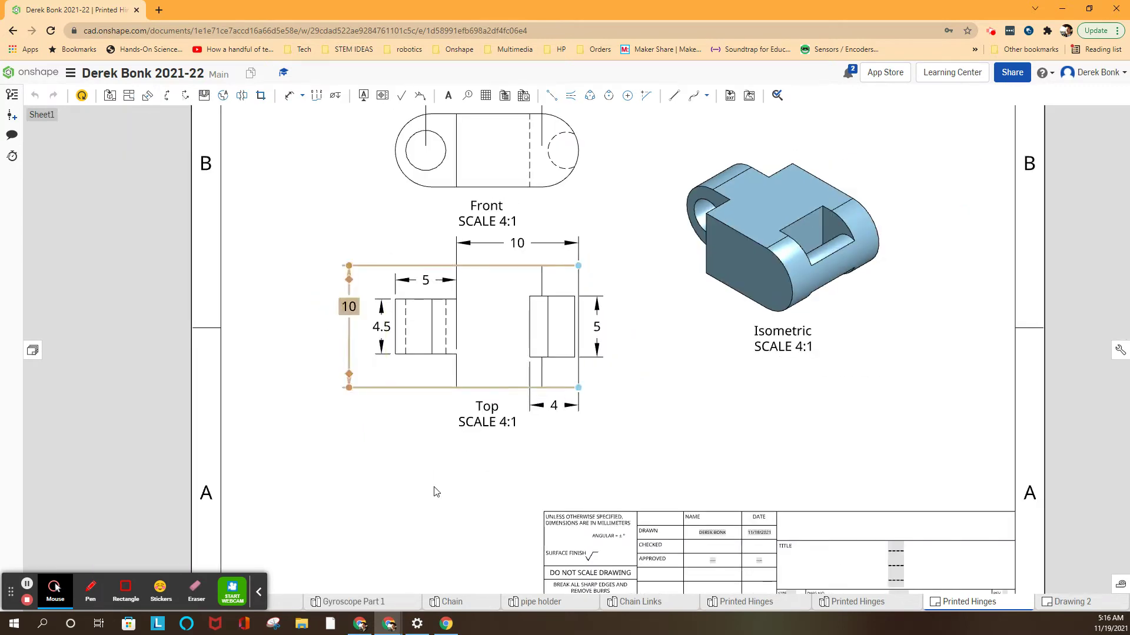
{"action": "scroll", "coordinate": [461, 482], "scroll_direction": "up", "scroll_amount": 1}
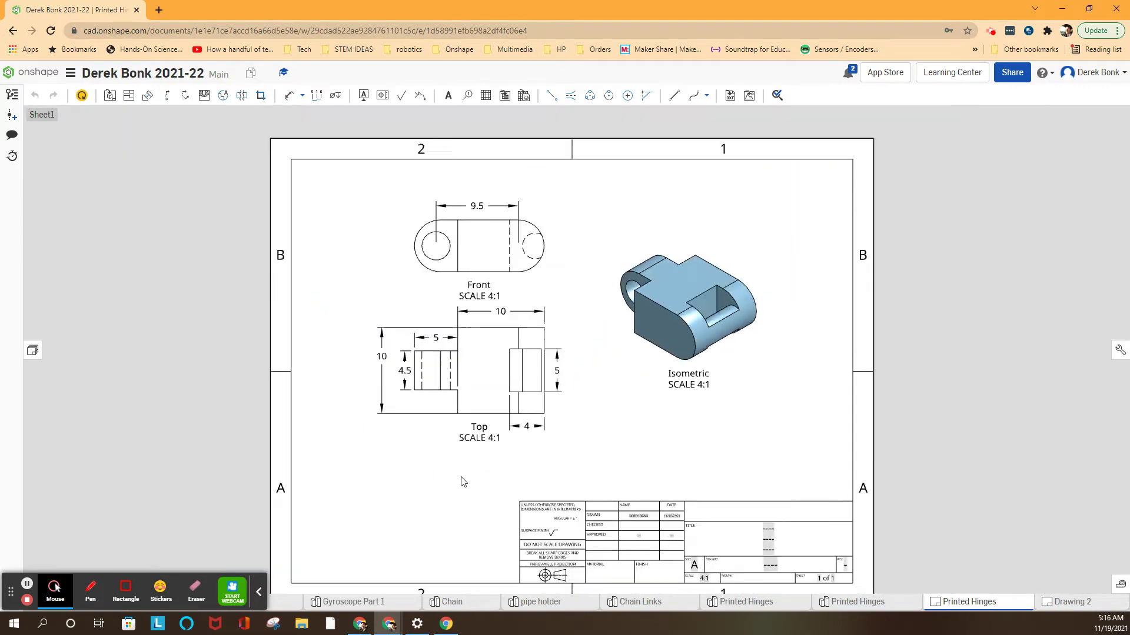
{"action": "scroll", "coordinate": [480, 212], "scroll_direction": "down", "scroll_amount": 3}
{"action": "scroll", "coordinate": [481, 213], "scroll_direction": "down", "scroll_amount": 1}
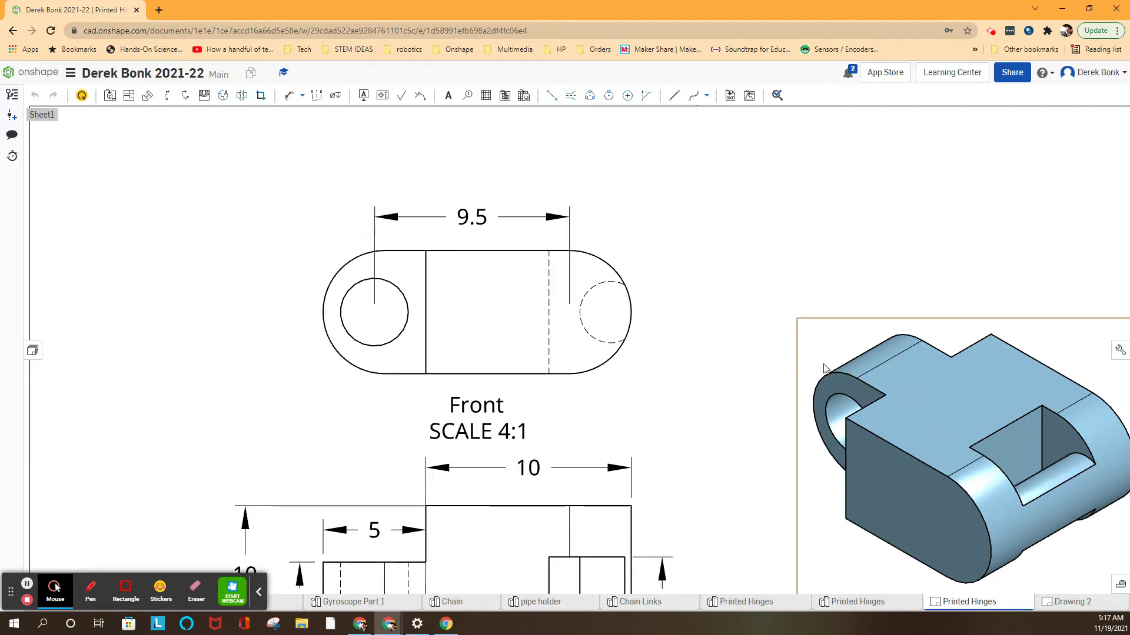
- Switch from the dimensioned drawing back to the Printed Hinges Part Studio tab
{"action": "left_click", "coordinate": [880, 609]}
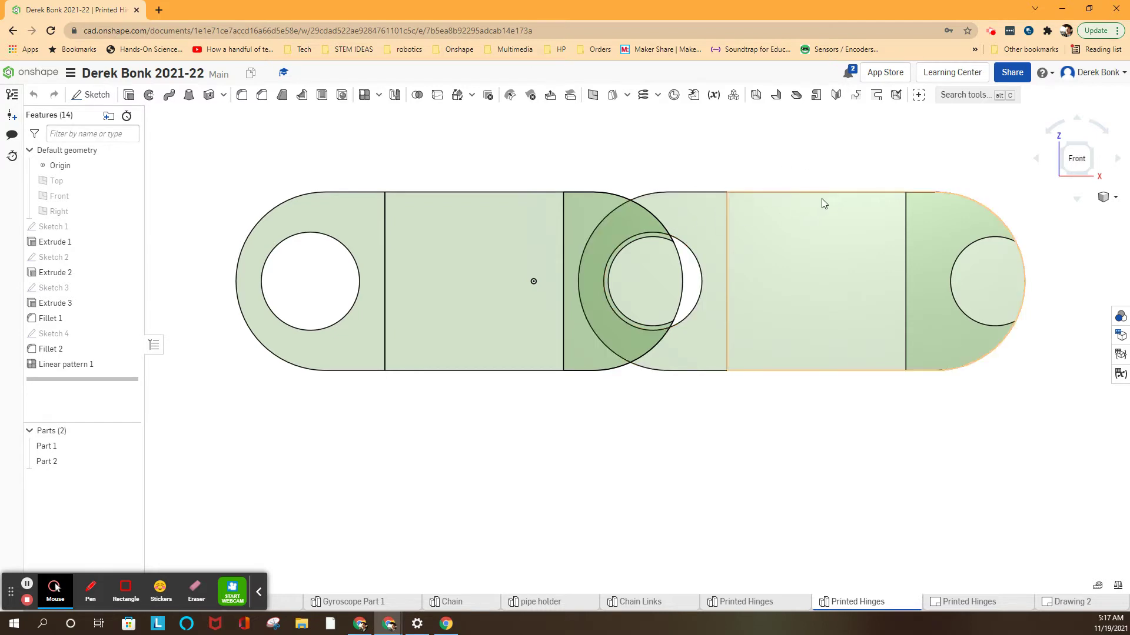
{"action": "scroll", "coordinate": [766, 169], "scroll_direction": "down", "scroll_amount": 2}
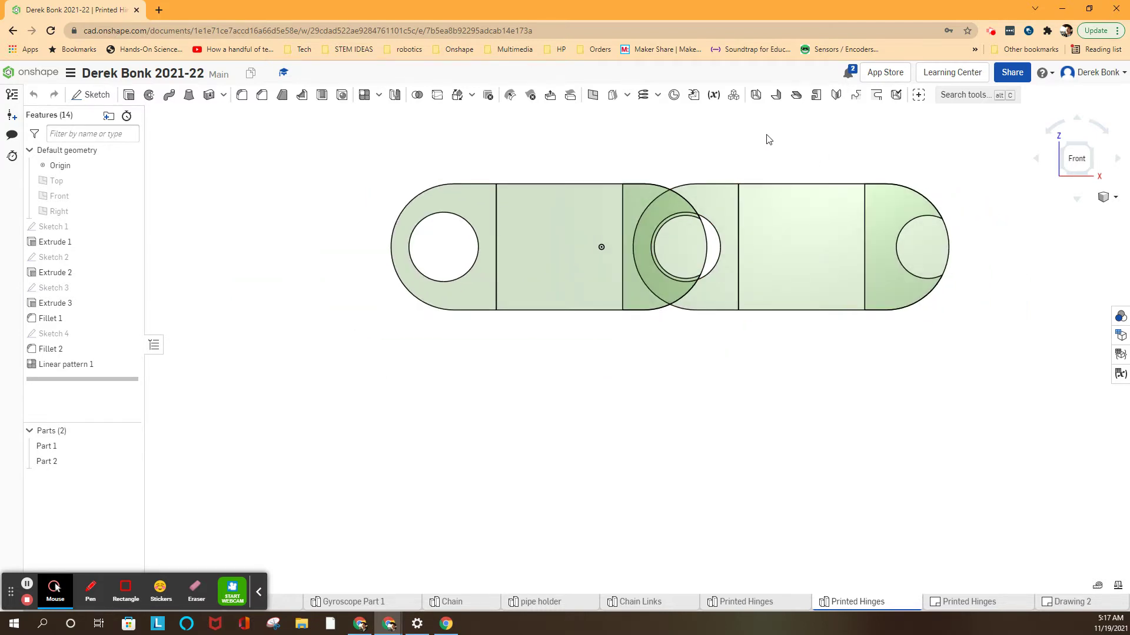
- Pan and orbit the translucent hinge into a 3D angle to inspect the interlock
{"action": "middle_click_drag", "start_coordinate": [767, 139], "coordinate": [678, 195]}
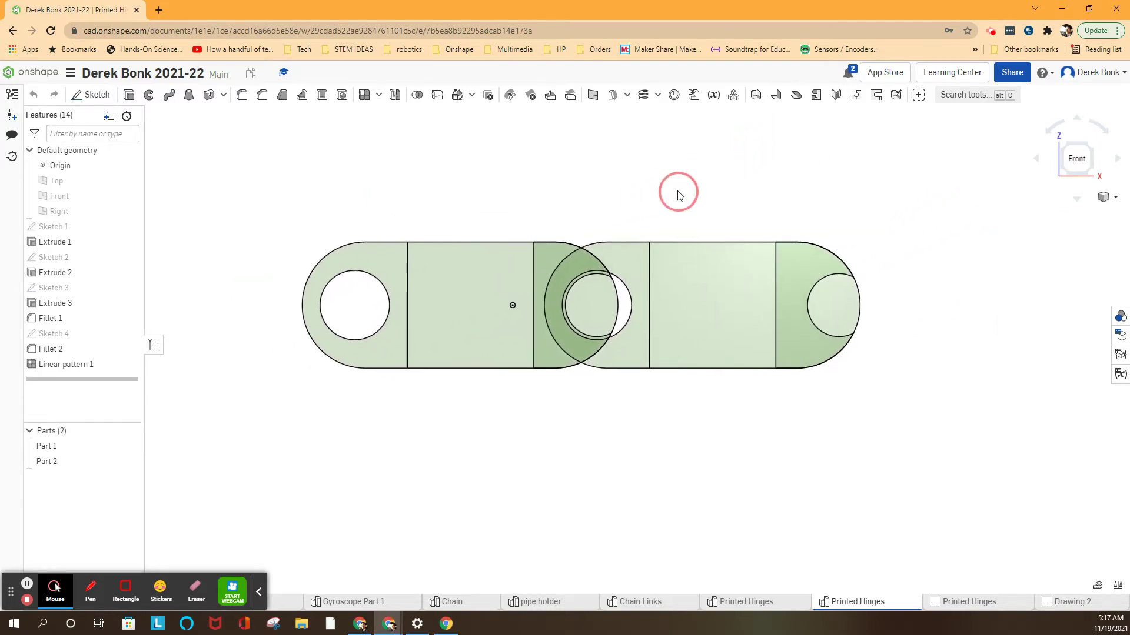
{"action": "scroll", "coordinate": [657, 201], "scroll_direction": "up", "scroll_amount": 1}
{"action": "scroll", "coordinate": [661, 194], "scroll_direction": "up", "scroll_amount": 1}
{"action": "right_click_drag", "start_coordinate": [661, 194], "coordinate": [643, 212]}
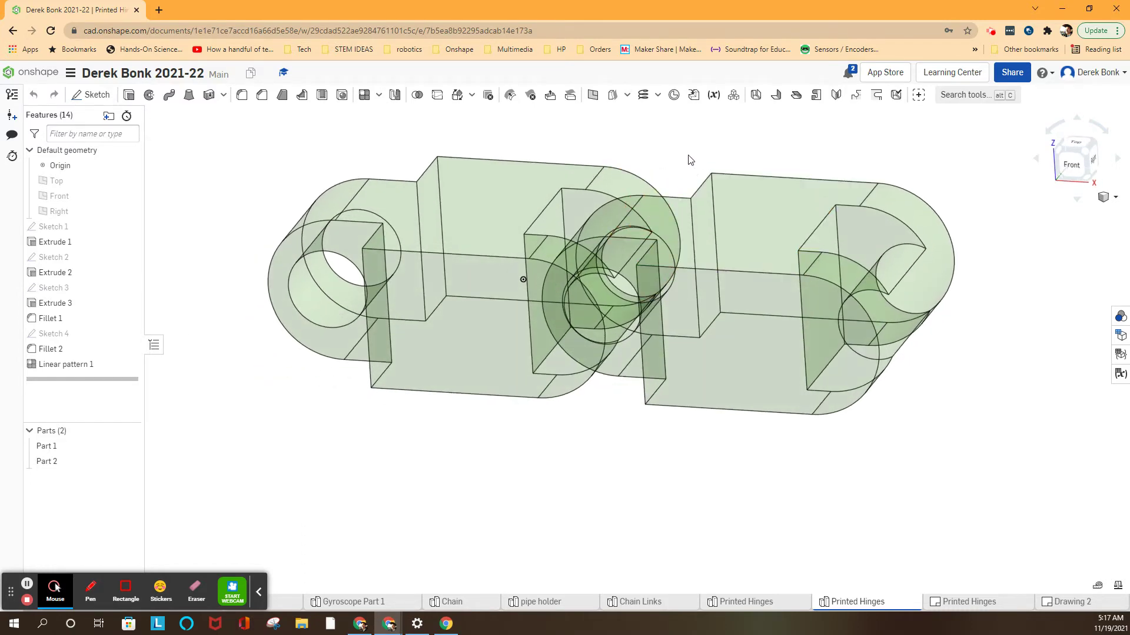
- Start Sketch 2 on the Top plane of the Printed Hinges part studio, viewed from above
{"action": "left_click", "coordinate": [736, 601]}
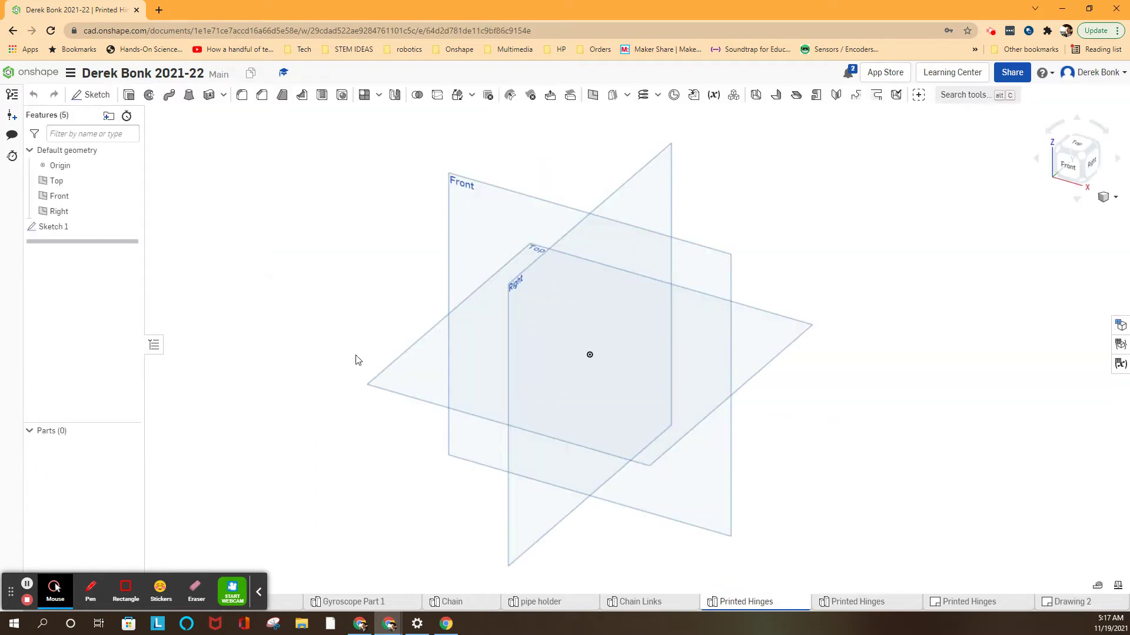
{"action": "left_click", "coordinate": [400, 376]}
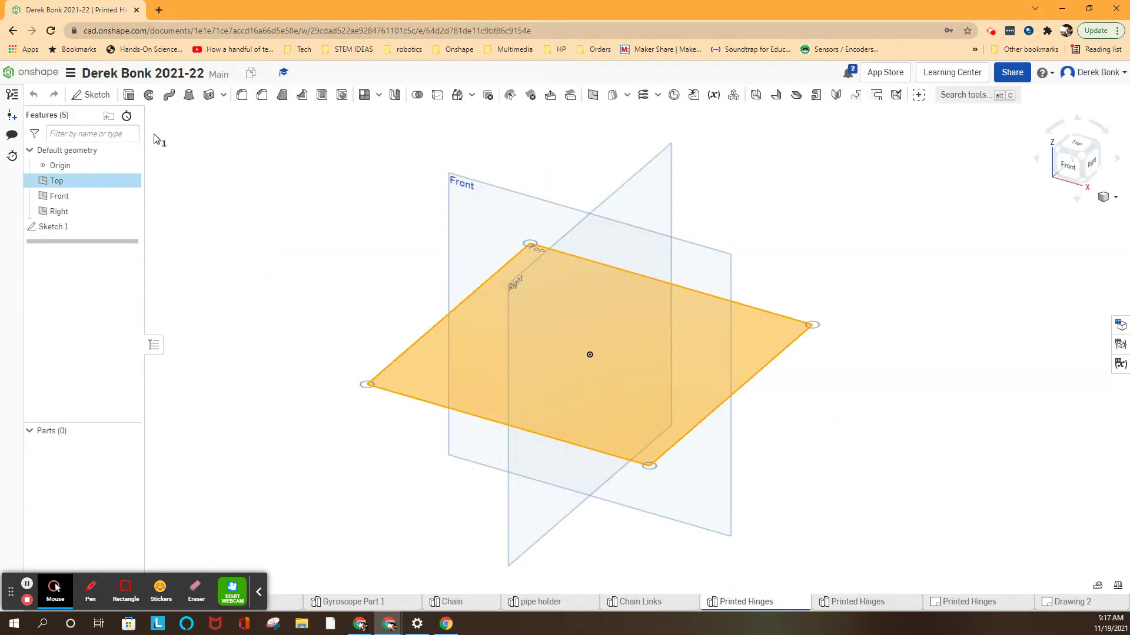
{"action": "left_click", "coordinate": [92, 95]}
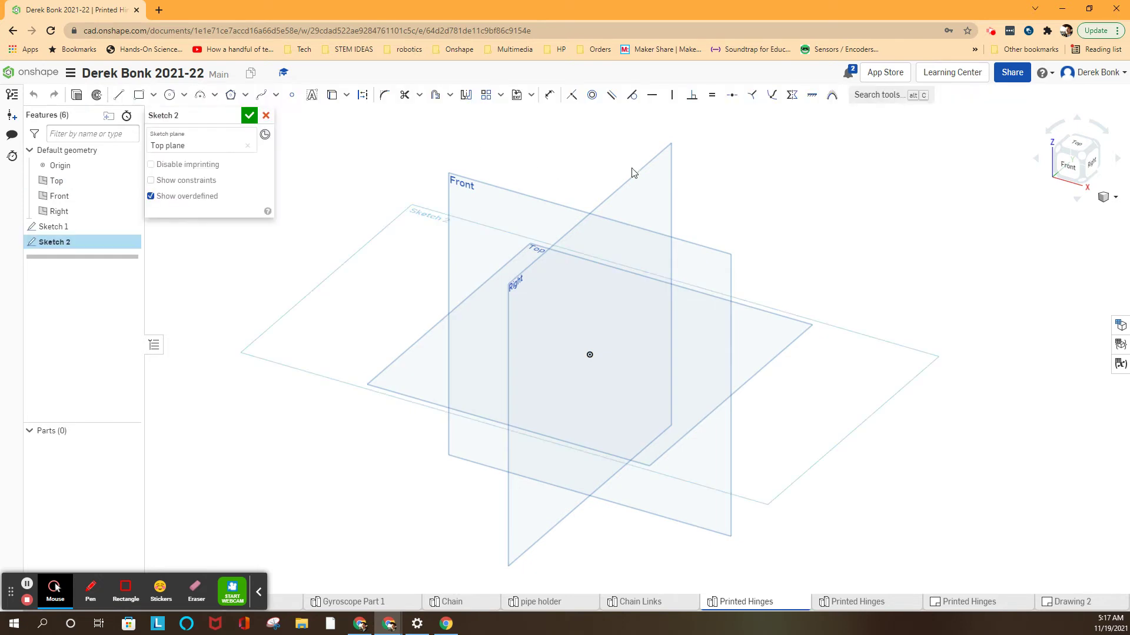
{"action": "left_click", "coordinate": [1076, 143]}
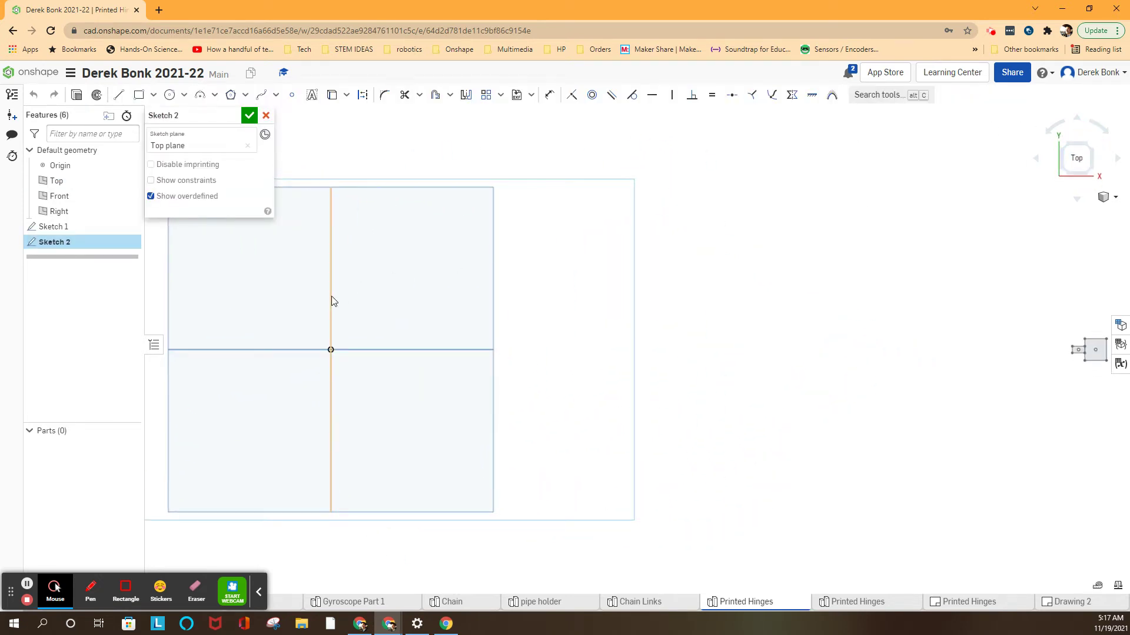
{"action": "middle_click_drag", "start_coordinate": [330, 296], "coordinate": [619, 267]}
{"action": "scroll", "coordinate": [618, 291], "scroll_direction": "up", "scroll_amount": 2}
{"action": "middle_click_drag", "start_coordinate": [750, 313], "coordinate": [570, 306]}
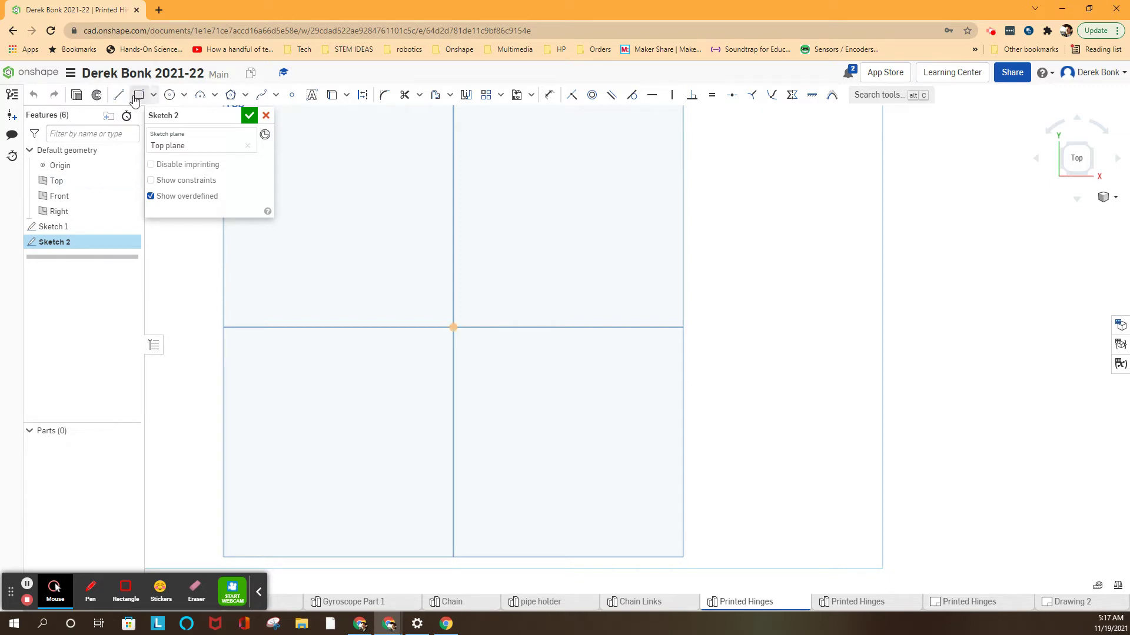
- Draw a center-point rectangle right of the origin, dimensioned 10 wide by 10 high
{"action": "left_click", "coordinate": [156, 96]}
{"action": "left_click", "coordinate": [153, 136]}
{"action": "left_click", "coordinate": [510, 327]}
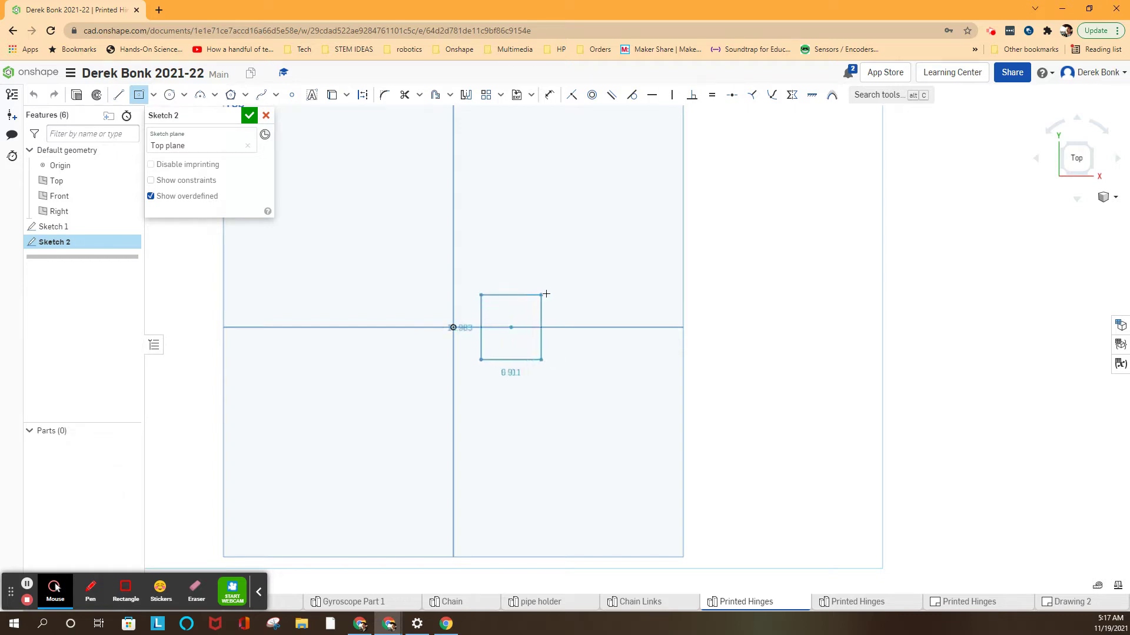
{"action": "left_click", "coordinate": [544, 296]}
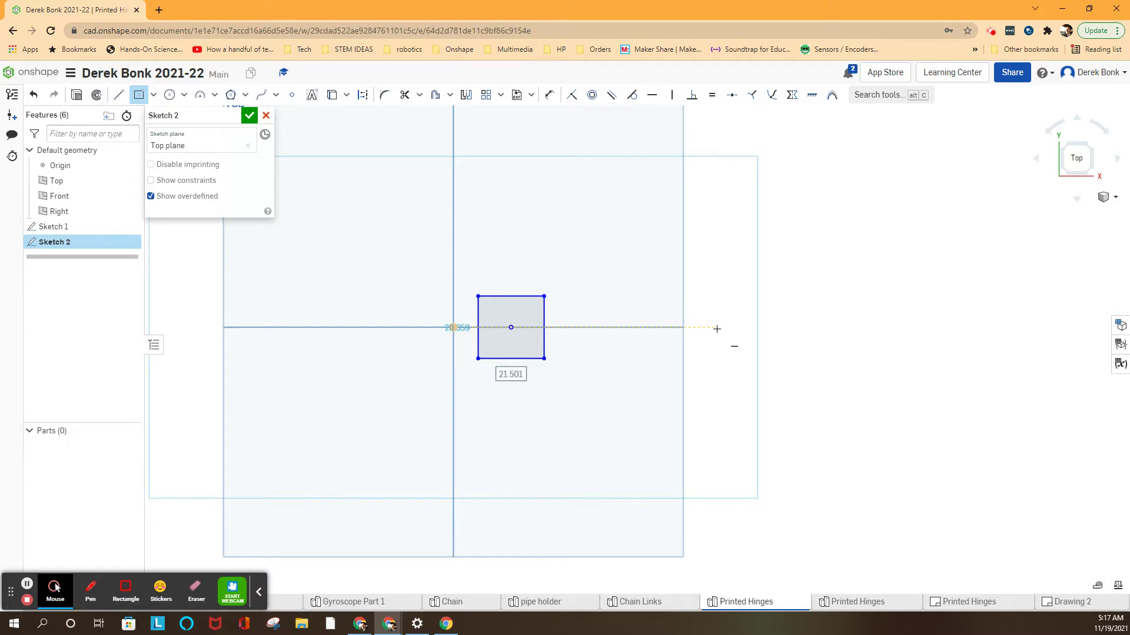
{"action": "type", "text": "10"}
{"action": "key", "text": "Return"}
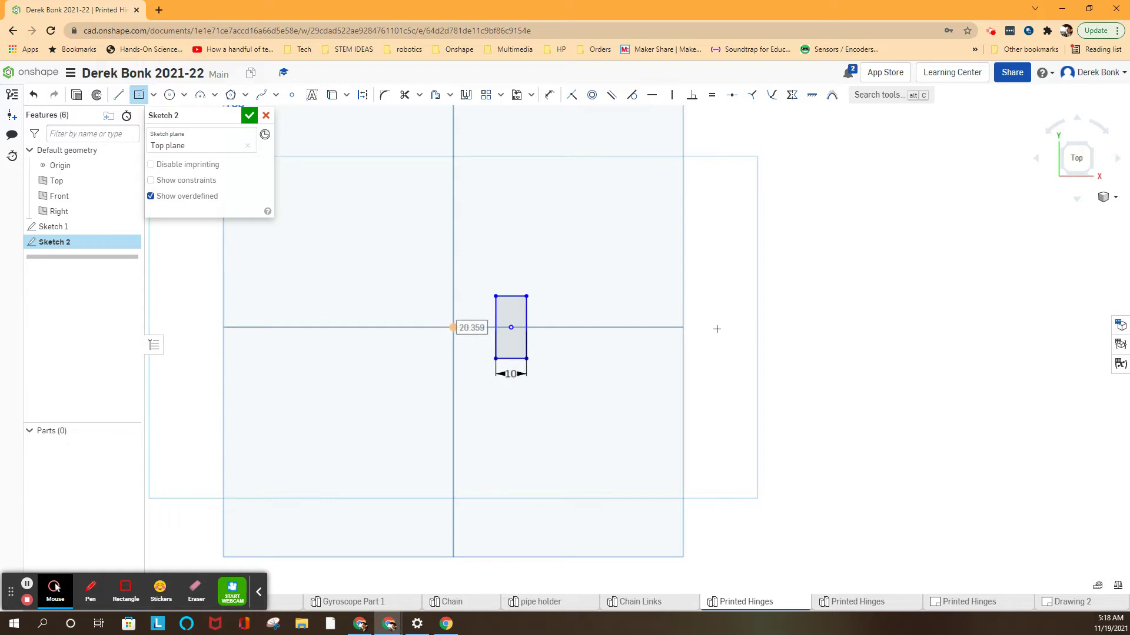
{"action": "type", "text": "10"}
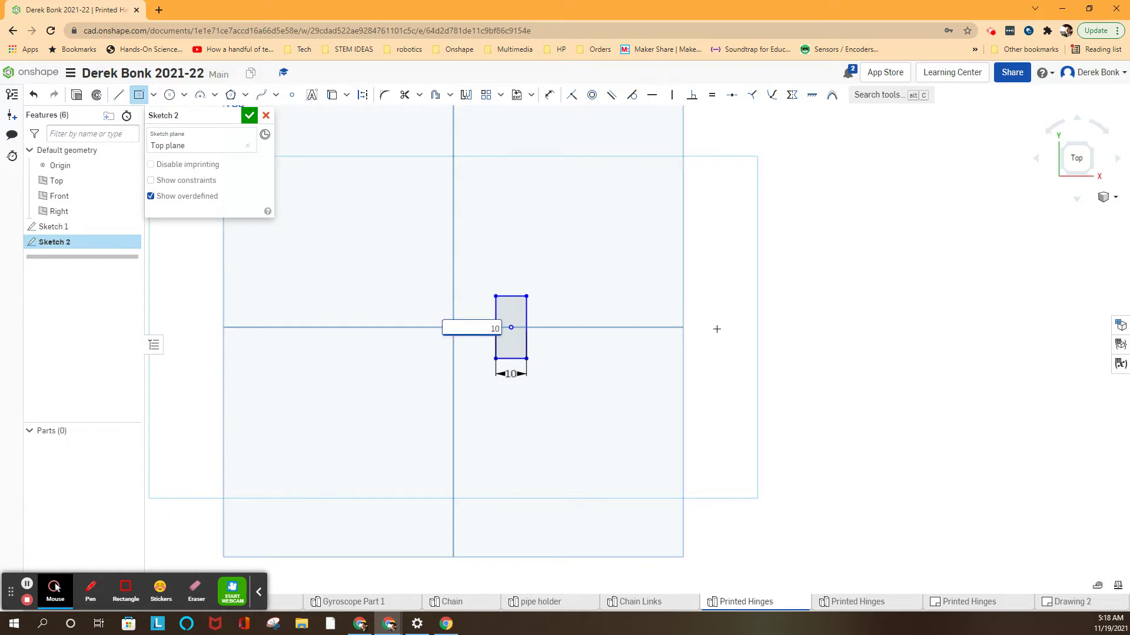
{"action": "key", "text": "Return"}
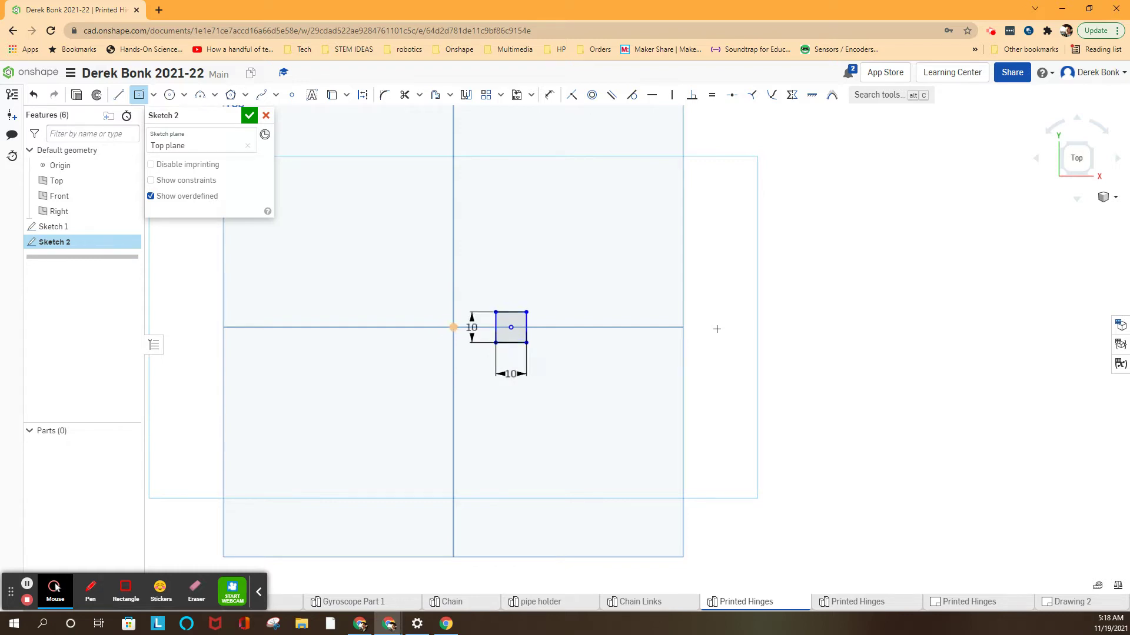
{"action": "scroll", "coordinate": [610, 268], "scroll_direction": "up", "scroll_amount": 1}
{"action": "scroll", "coordinate": [580, 290], "scroll_direction": "up", "scroll_amount": 1}
{"action": "scroll", "coordinate": [525, 361], "scroll_direction": "up", "scroll_amount": 1}
{"action": "scroll", "coordinate": [518, 379], "scroll_direction": "up", "scroll_amount": 1}
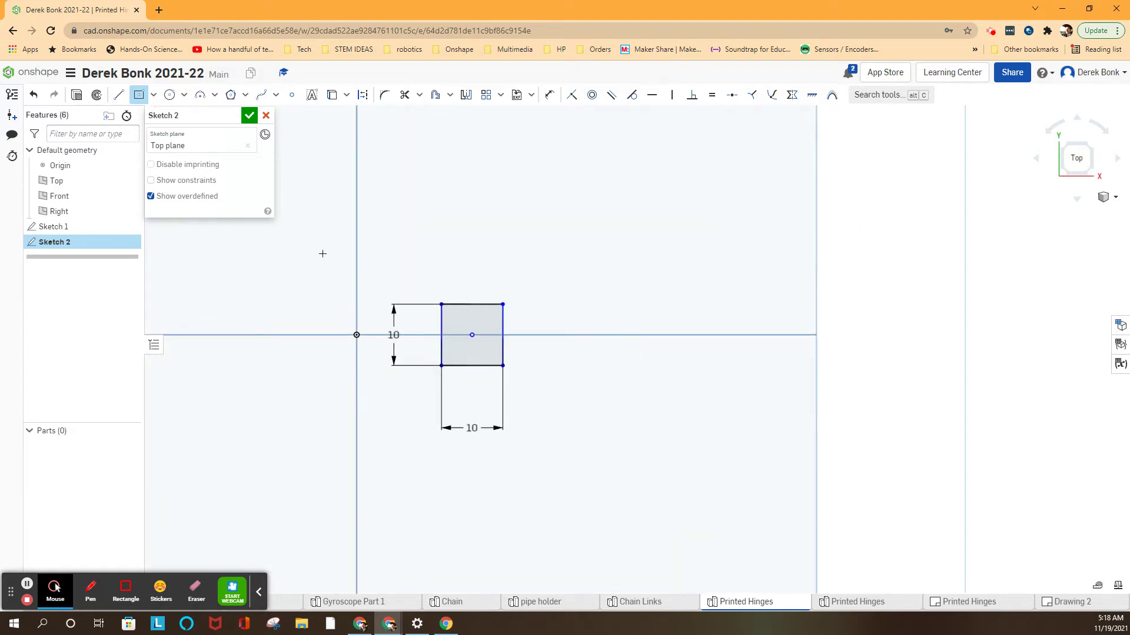
{"action": "left_click", "coordinate": [71, 73]}
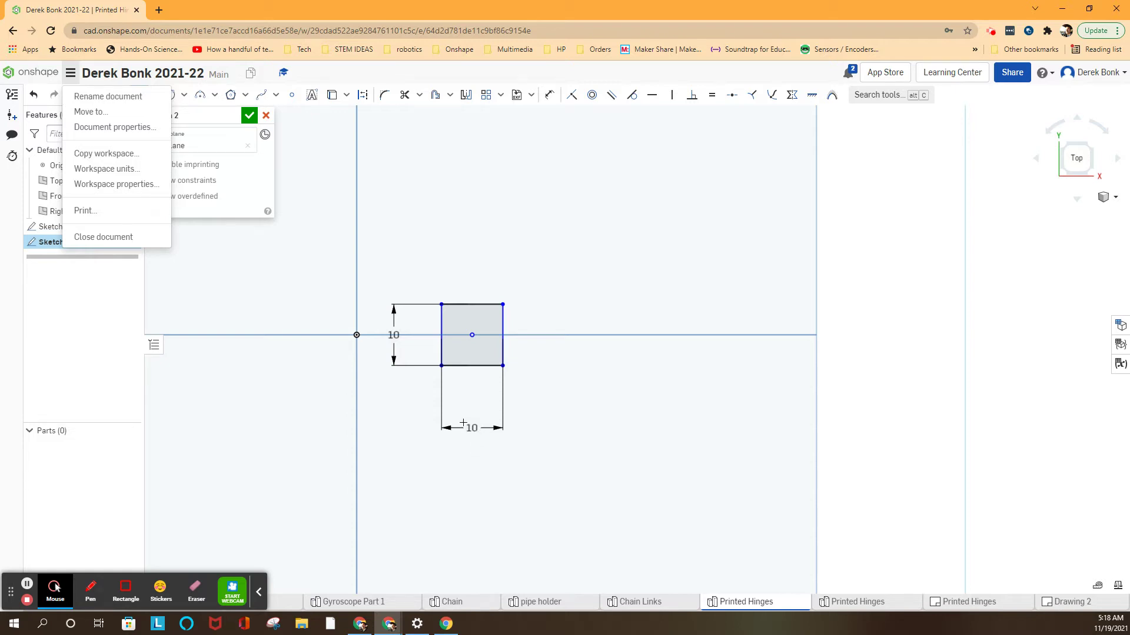
{"action": "left_click", "coordinate": [426, 227]}
{"action": "key", "text": "g"}
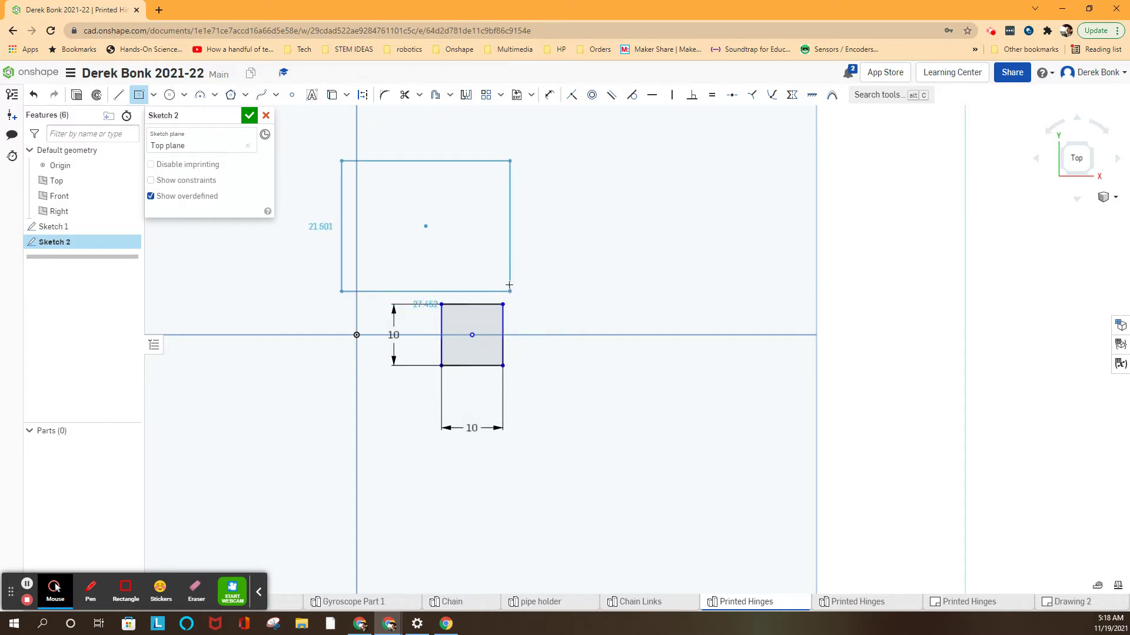
{"action": "right_click", "coordinate": [510, 282]}
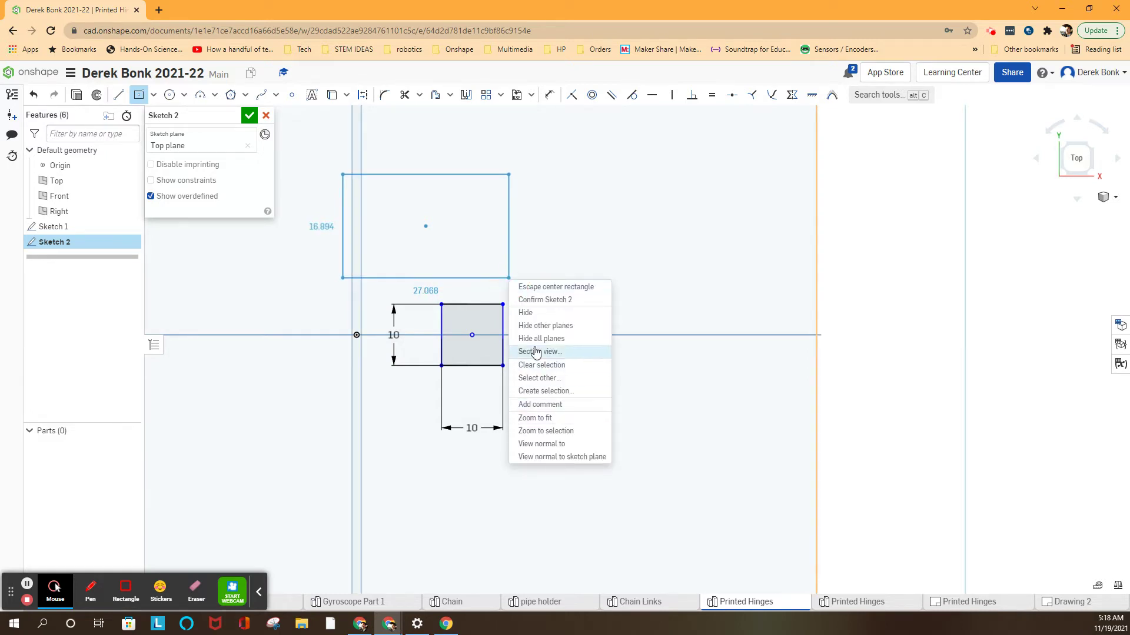
{"action": "left_click", "coordinate": [547, 288]}
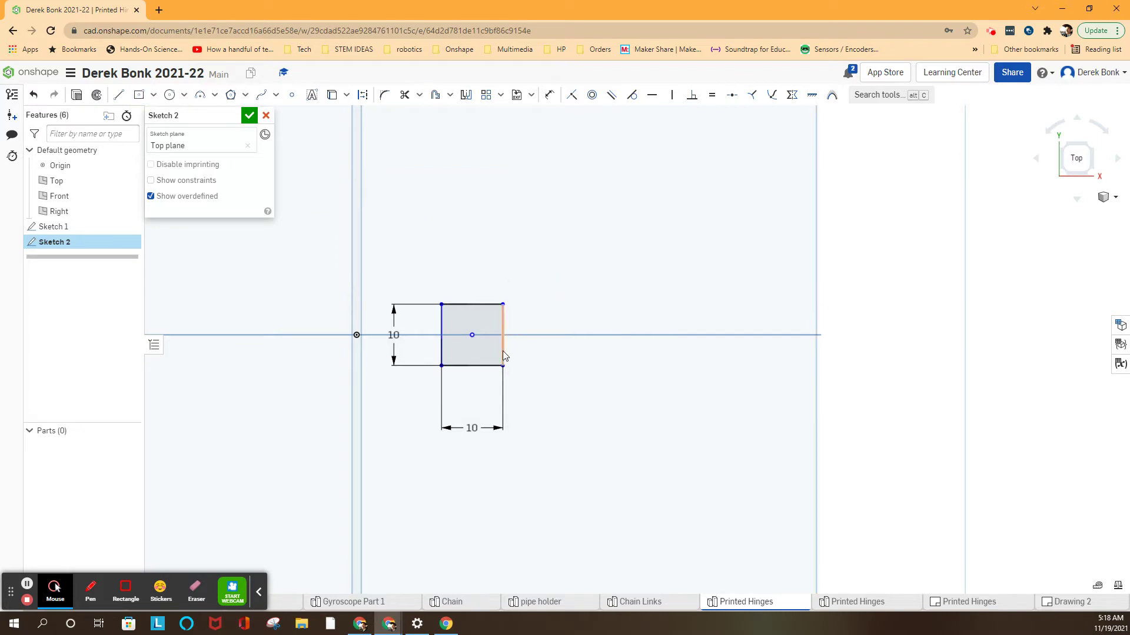
{"action": "left_click", "coordinate": [1076, 158]}
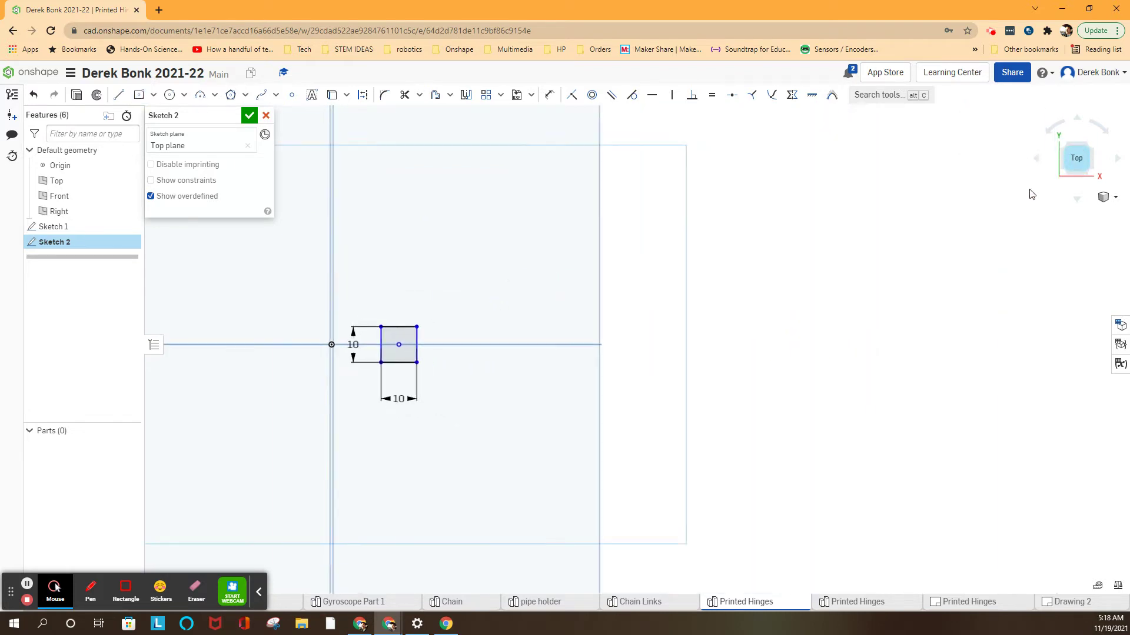
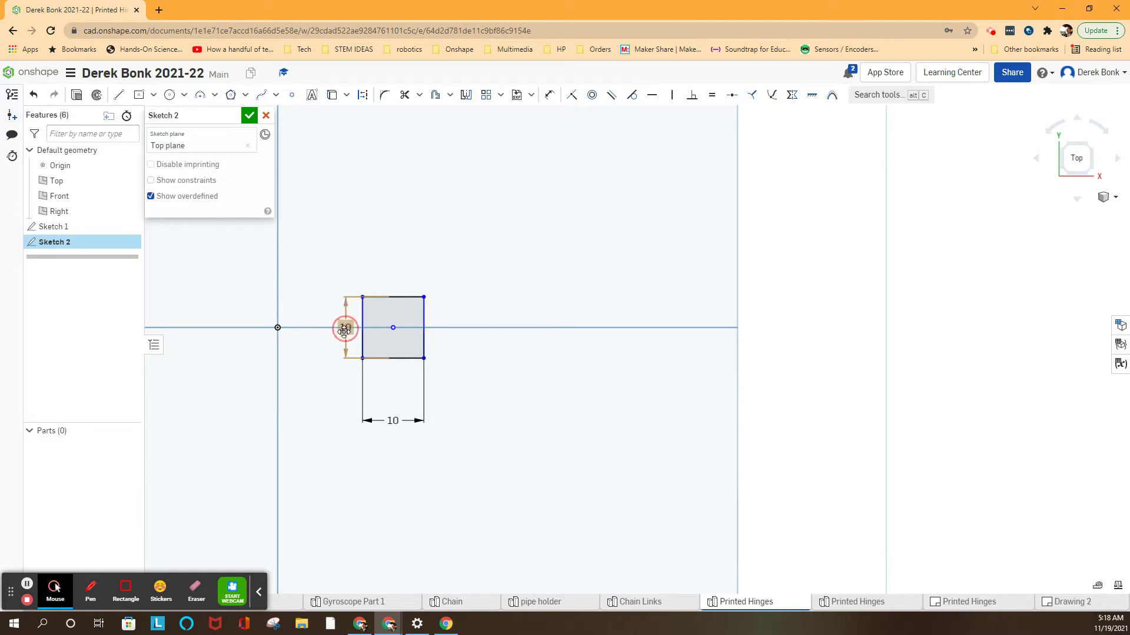
- Move the square's 10 mm width dimension up so it sits just beneath the square
{"action": "left_click_drag", "start_coordinate": [393, 420], "coordinate": [391, 379]}
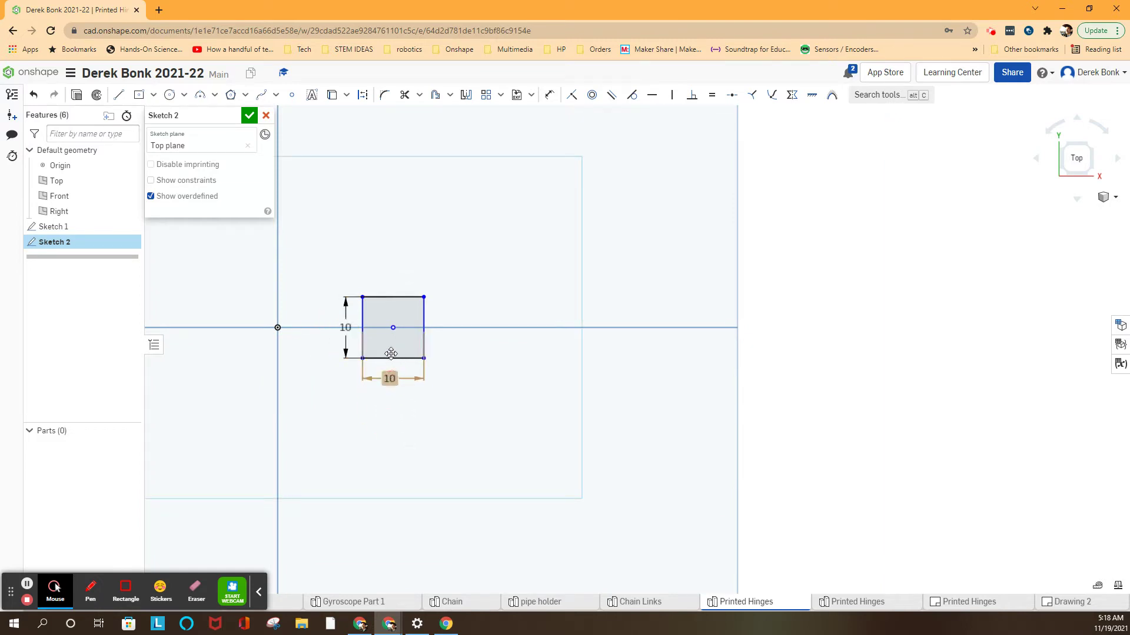
{"action": "right_click", "coordinate": [399, 284]}
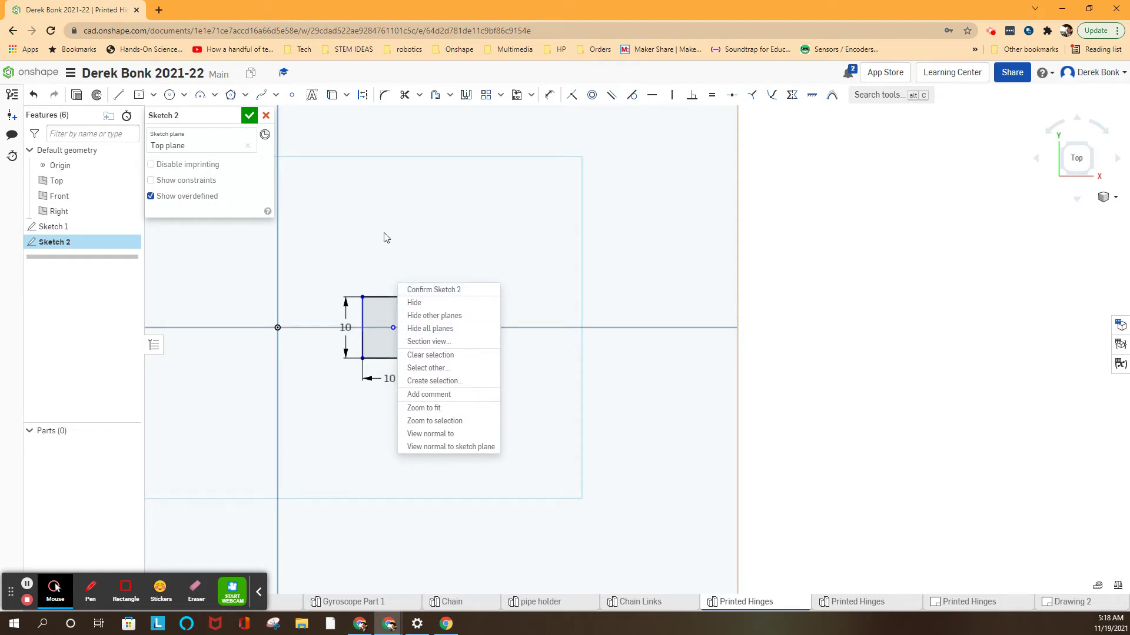
{"action": "left_click", "coordinate": [403, 265]}
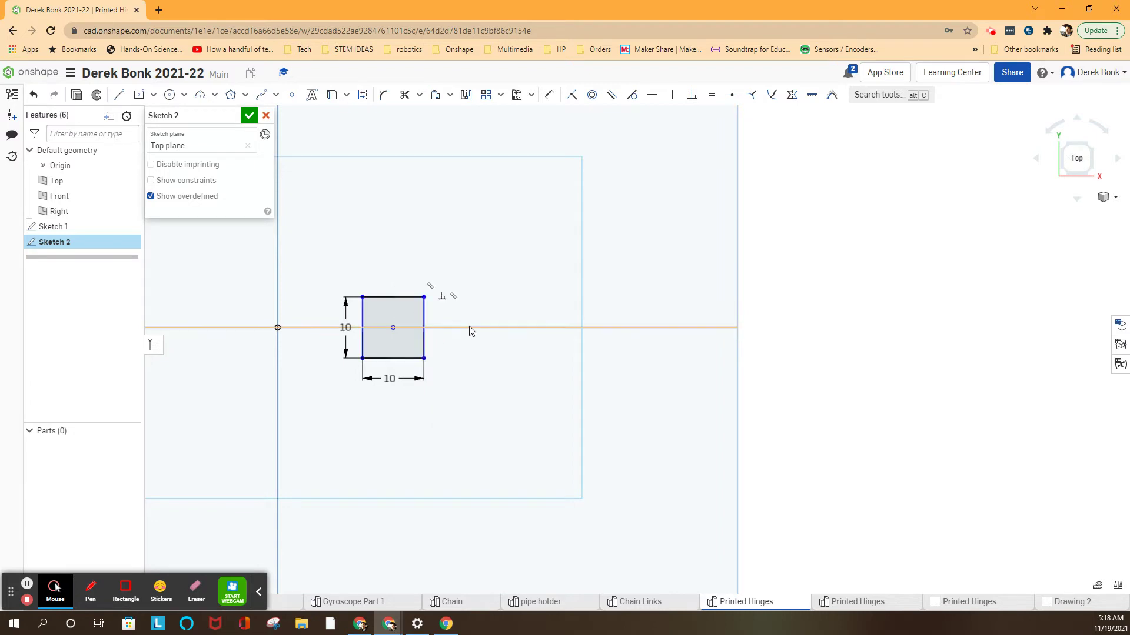
{"action": "scroll", "coordinate": [468, 328], "scroll_direction": "up", "scroll_amount": 2}
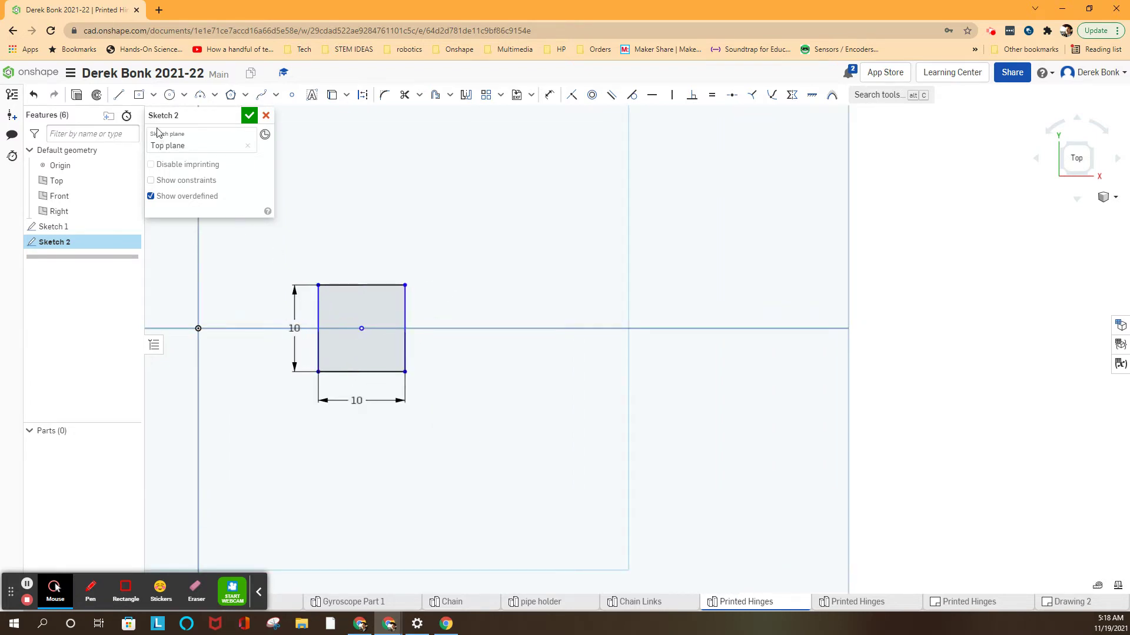
- Draw a small rectangle against the square's left edge
{"action": "left_click", "coordinate": [139, 95]}
{"action": "left_click", "coordinate": [279, 316]}
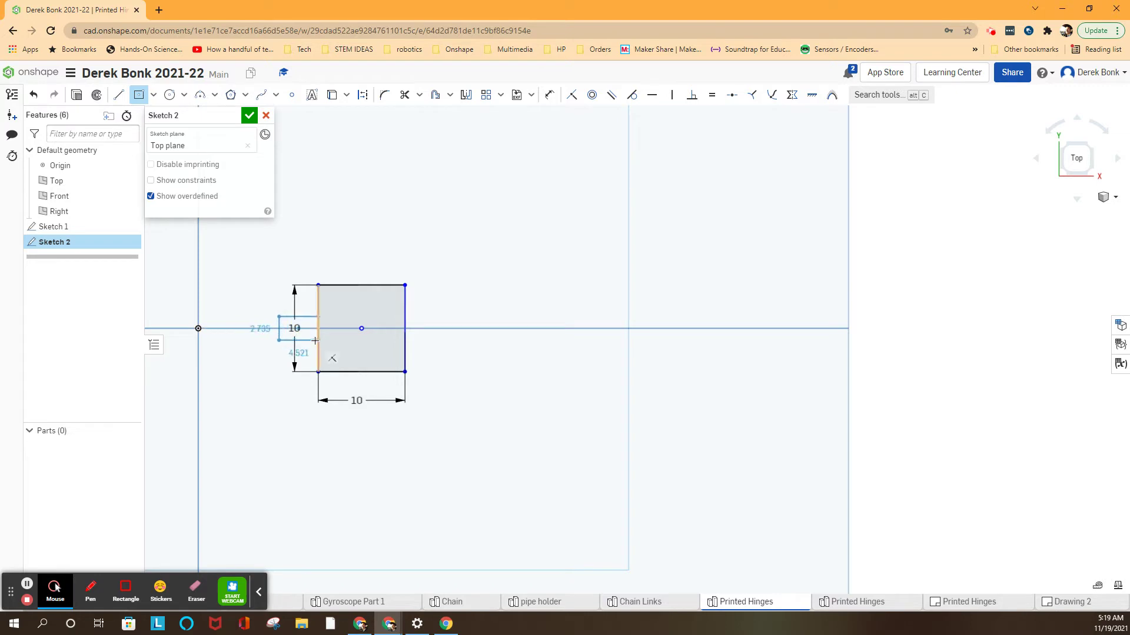
{"action": "left_click", "coordinate": [316, 346]}
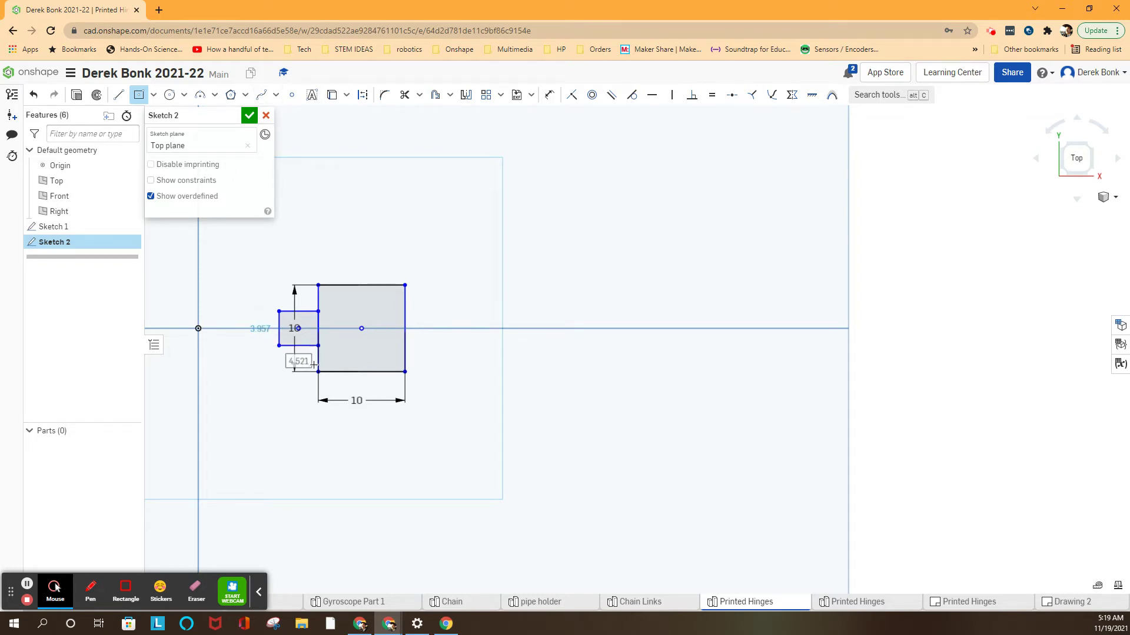
- Dimension the small rectangle 5 mm wide and 4.5 mm tall
{"action": "left_click", "coordinate": [317, 368]}
{"action": "type", "text": "5"}
{"action": "key", "text": "Return"}
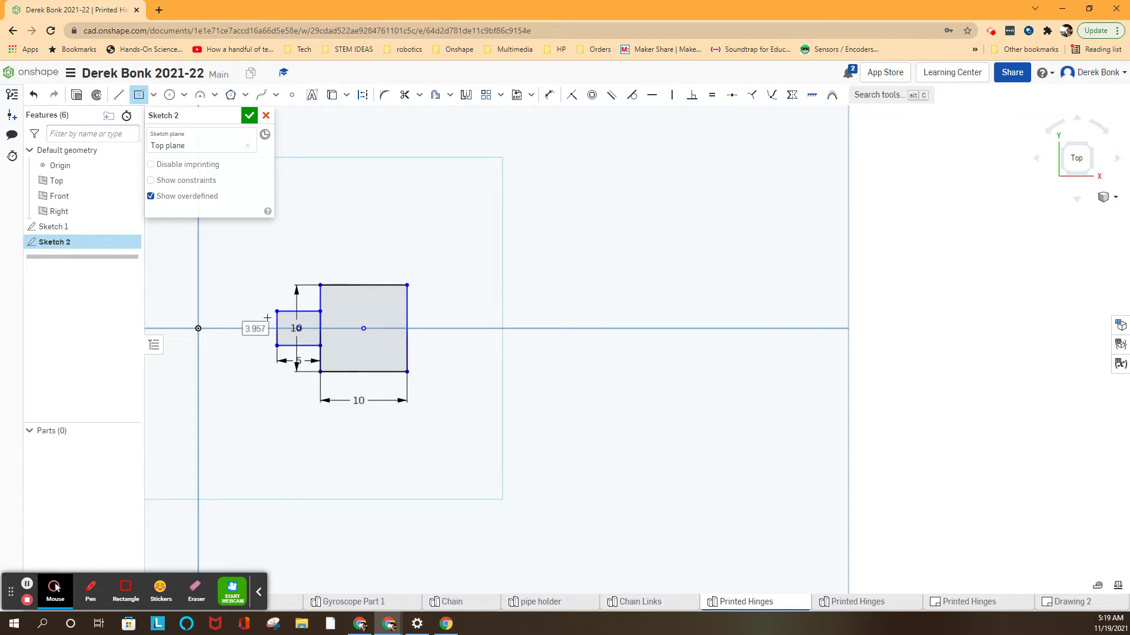
{"action": "left_click", "coordinate": [266, 318]}
{"action": "type", "text": "4.5"}
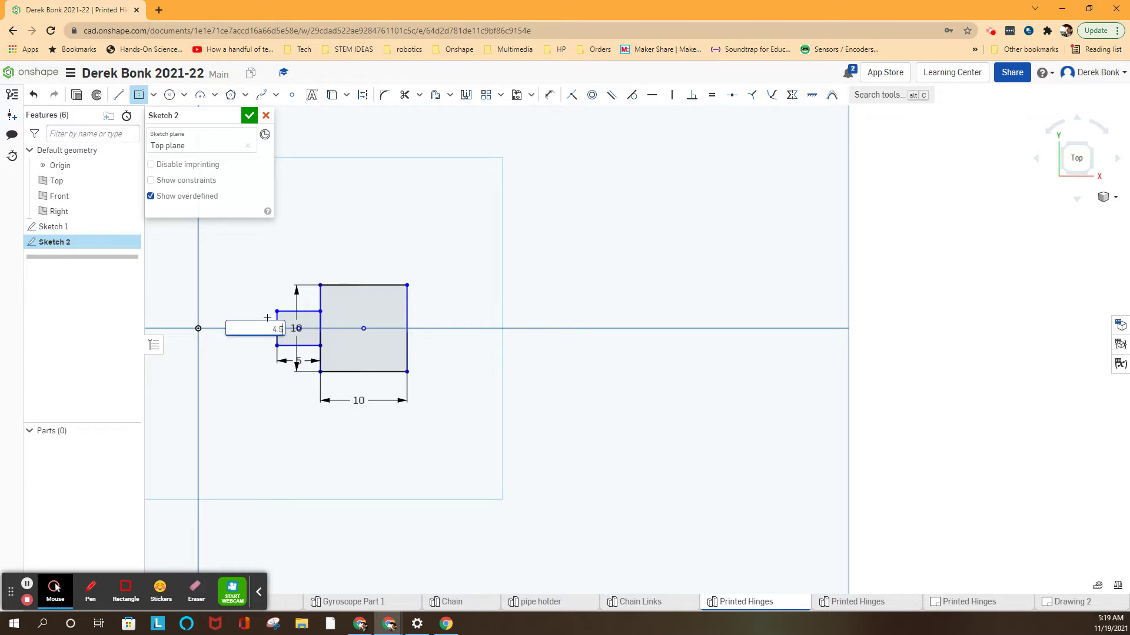
{"action": "key", "text": "Return"}
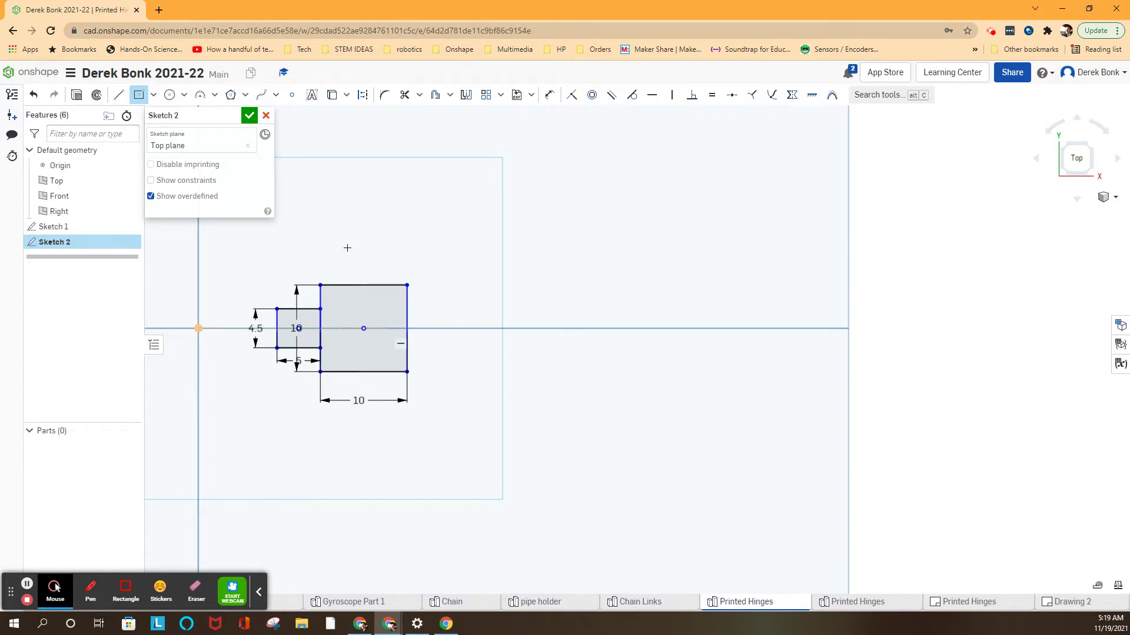
- Draw a center-point rectangle inside the square along its right edge
{"action": "left_click", "coordinate": [139, 95]}
{"action": "left_click", "coordinate": [391, 328]}
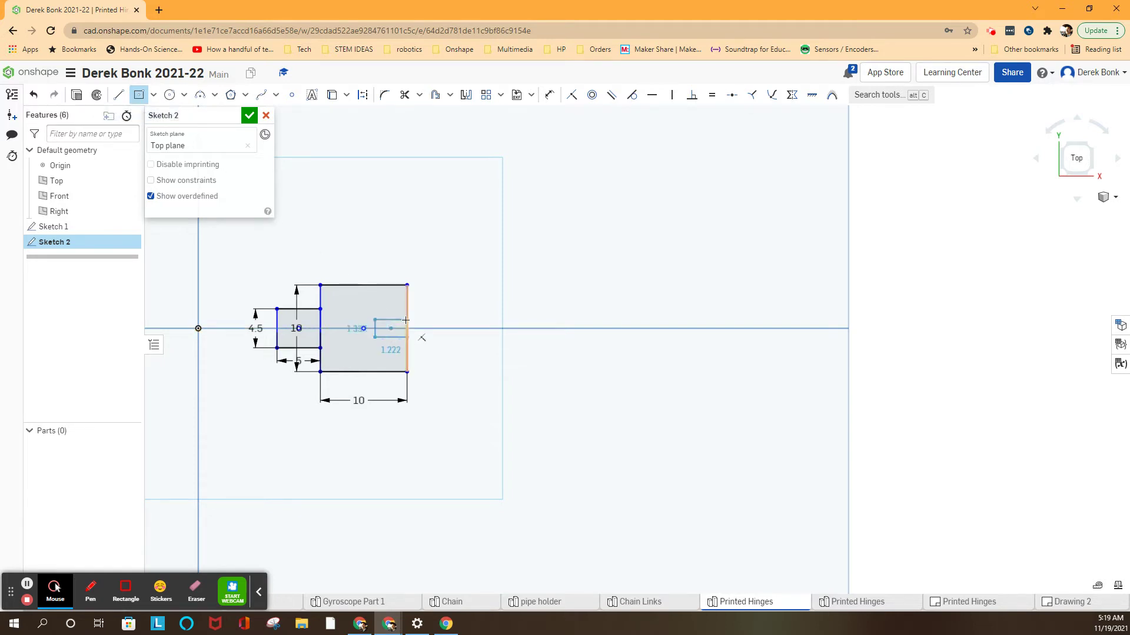
{"action": "left_click", "coordinate": [406, 306]}
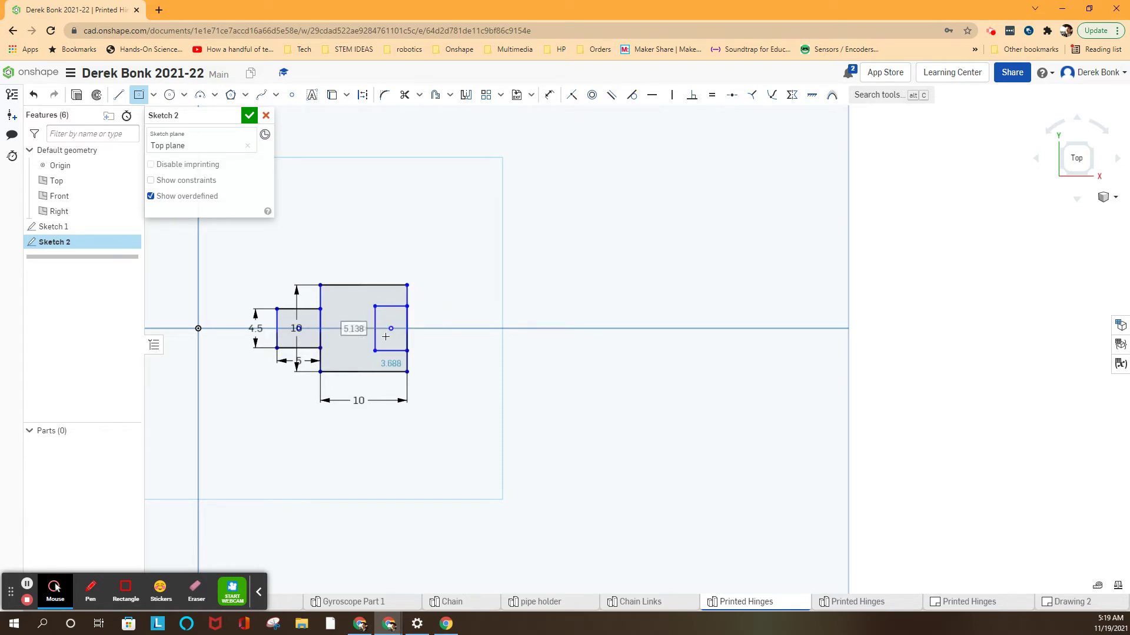
- Dimension the inner rectangle 5 mm tall and 4 mm wide
{"action": "left_click", "coordinate": [349, 325]}
{"action": "type", "text": "5"}
{"action": "key", "text": "Return"}
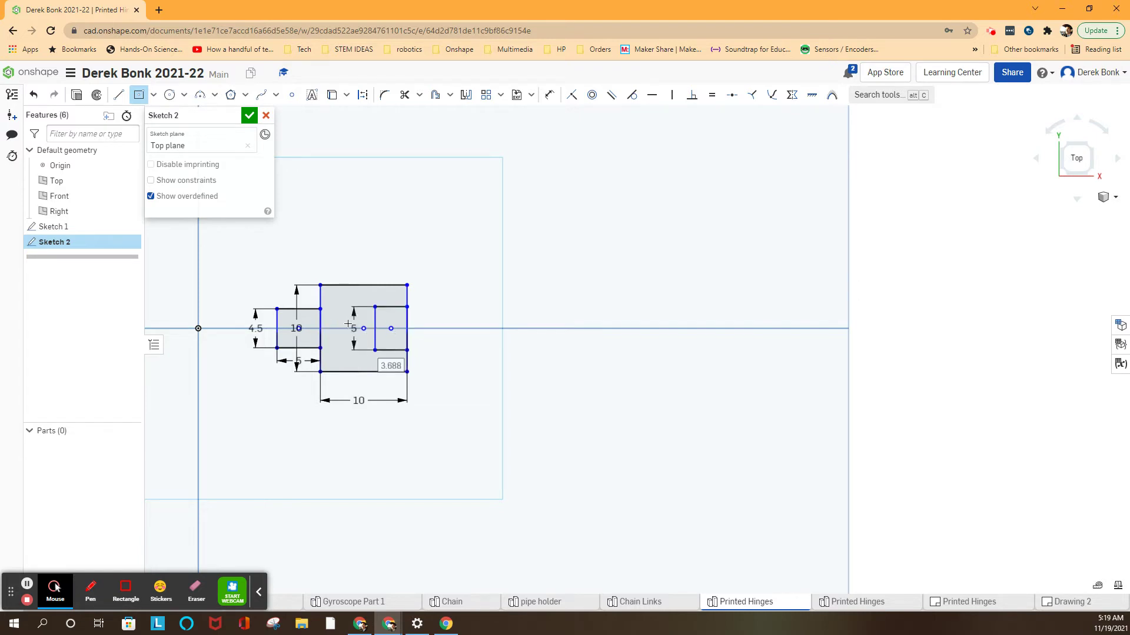
{"action": "type", "text": "4"}
{"action": "key", "text": "Return"}
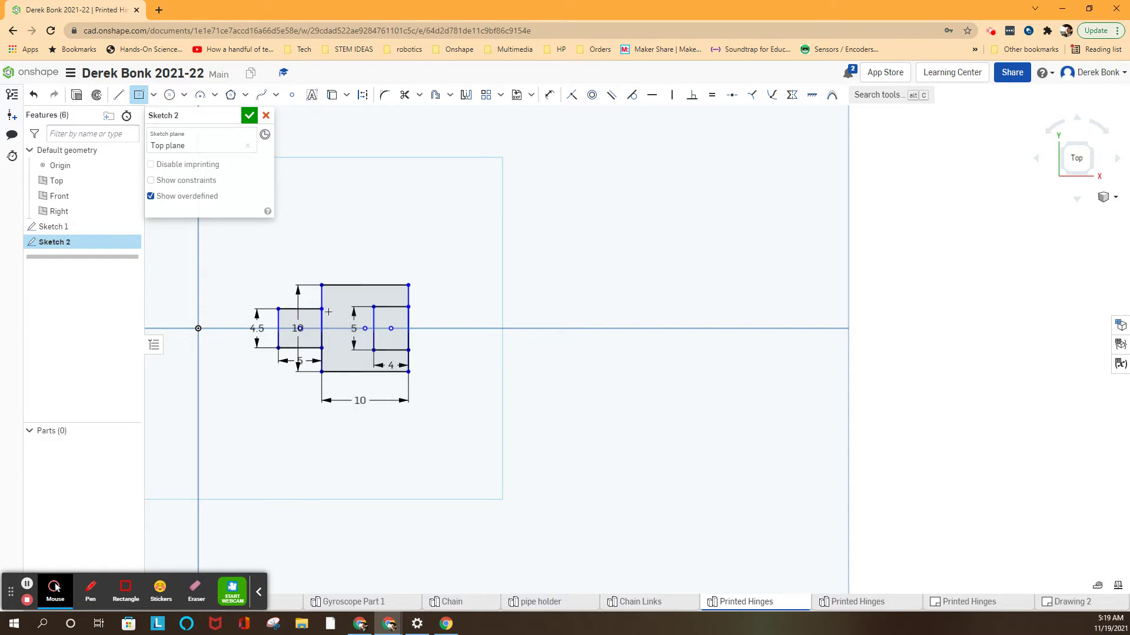
- Set up an extrusion of the sketch with Blind end type and Symmetric enabled
{"action": "right_click_drag", "start_coordinate": [365, 260], "coordinate": [369, 205]}
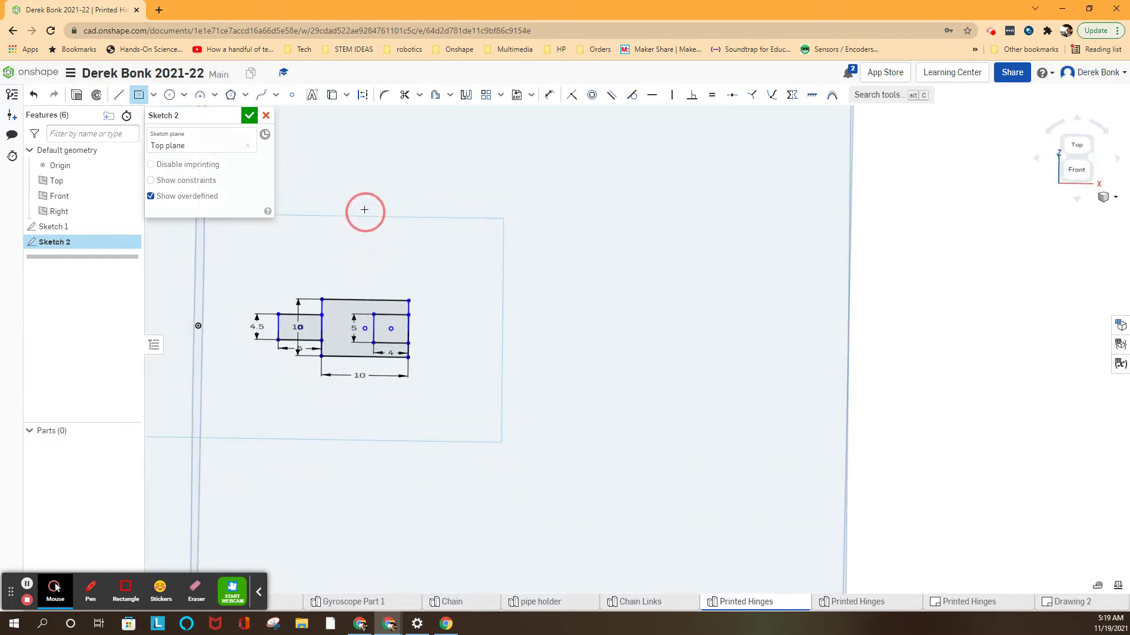
{"action": "left_click", "coordinate": [76, 94]}
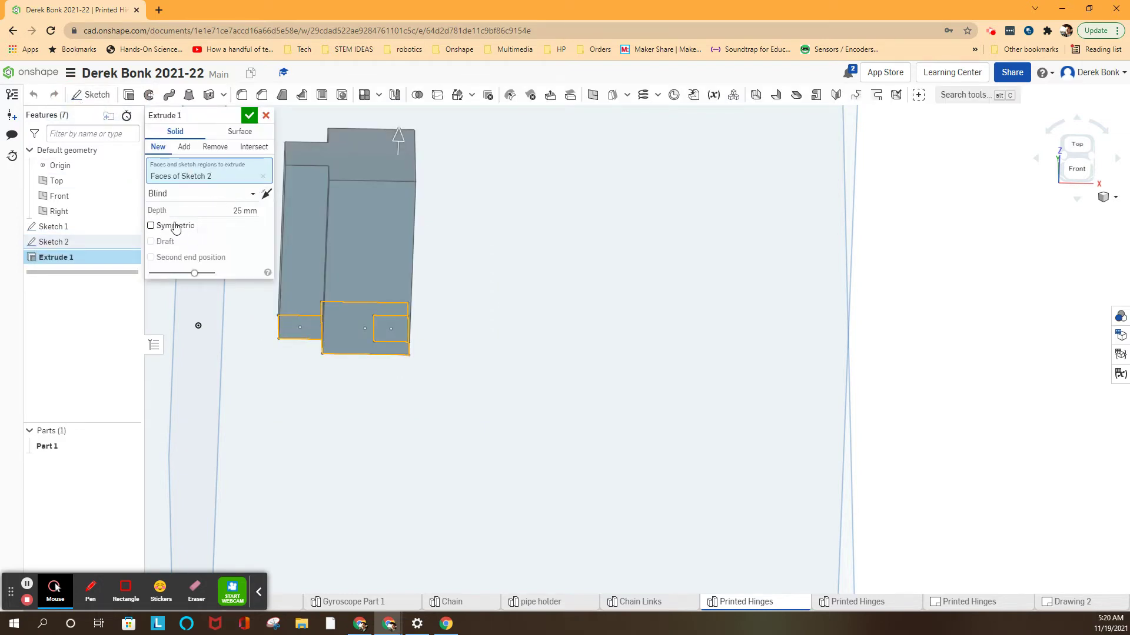
{"action": "left_click", "coordinate": [255, 196]}
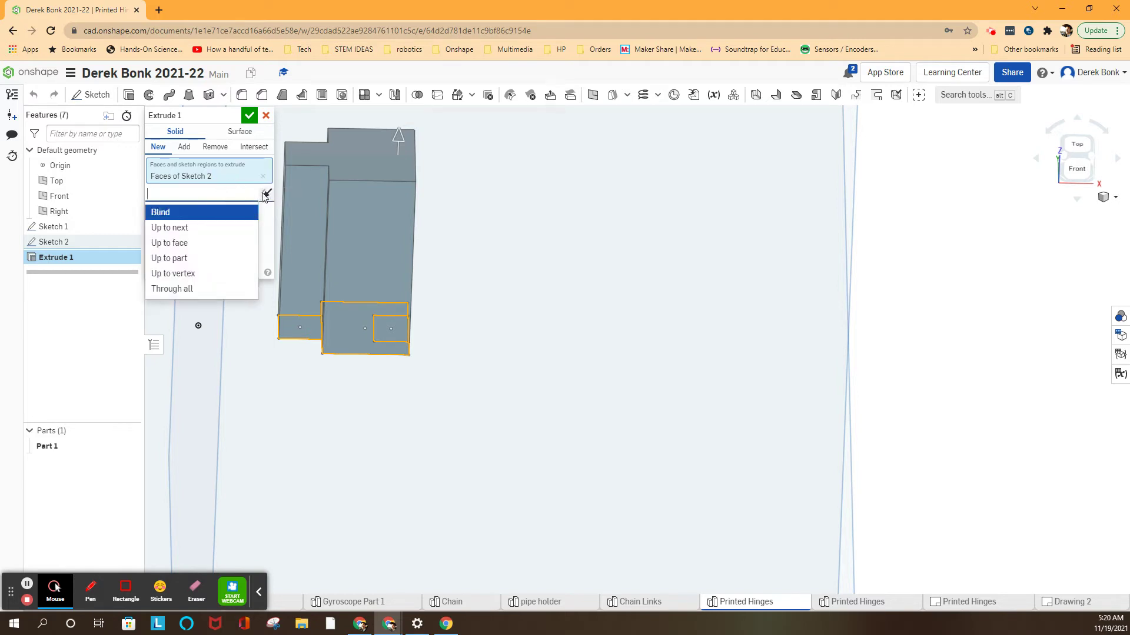
{"action": "left_click", "coordinate": [295, 129]}
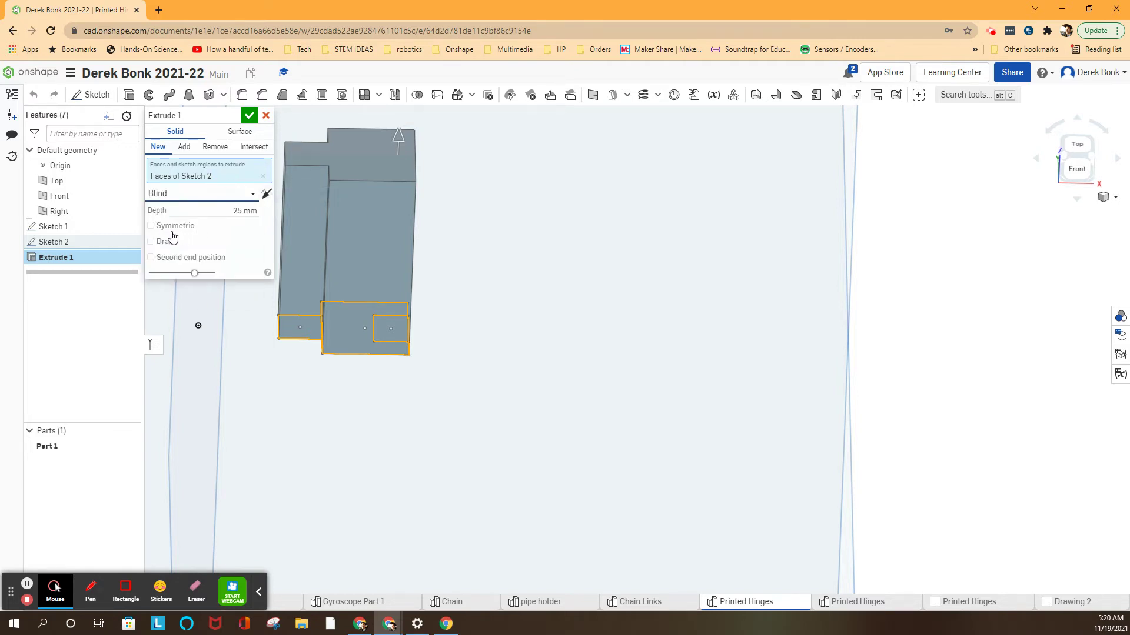
{"action": "left_click", "coordinate": [152, 228]}
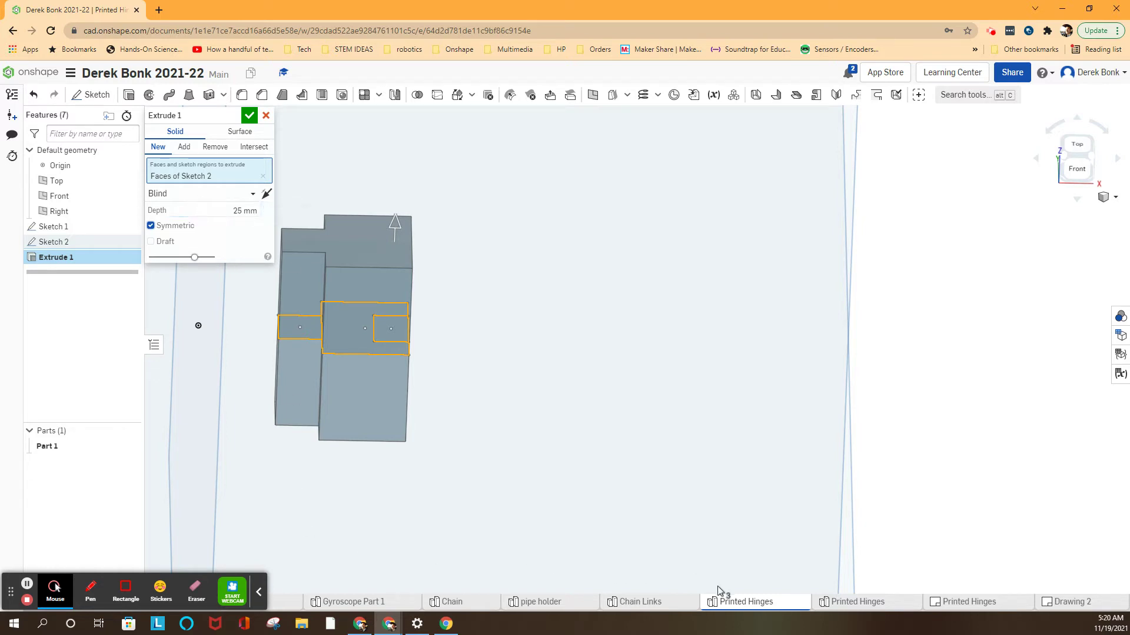
- In the other Printed Hinges studio, review Extrude 1 from front and angled views, then accept it
{"action": "left_click", "coordinate": [856, 604]}
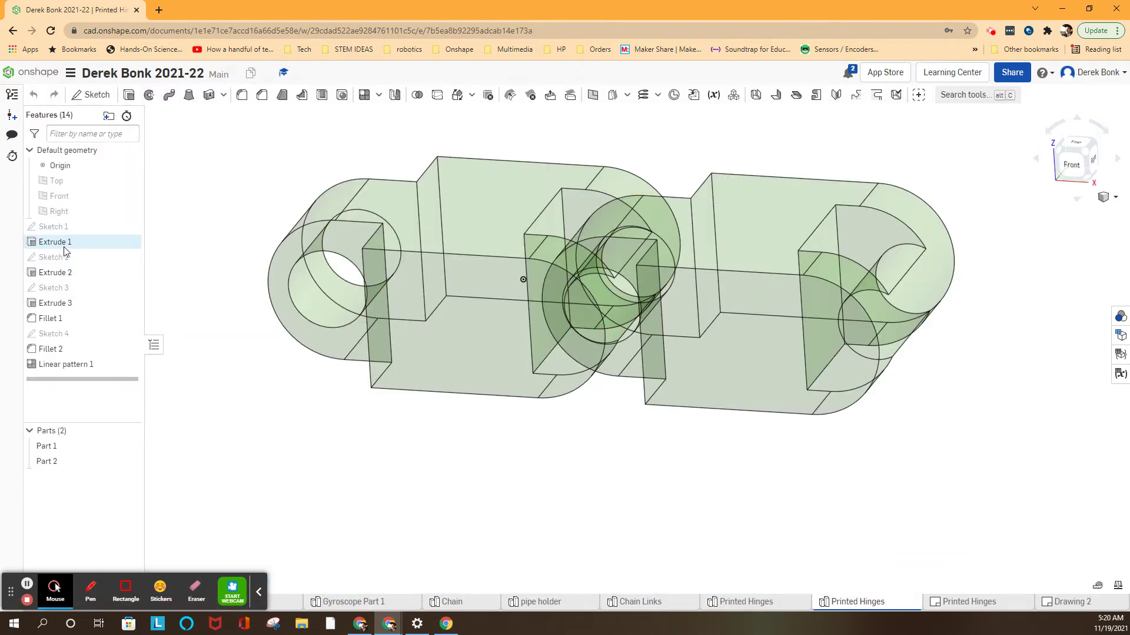
{"action": "double_click", "coordinate": [65, 243]}
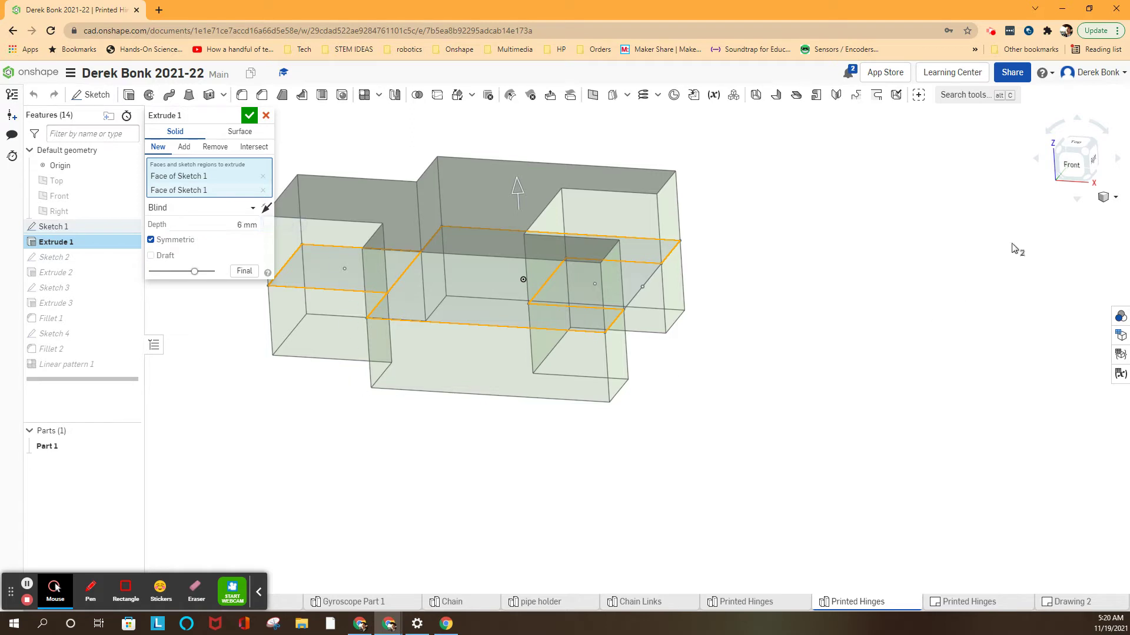
{"action": "left_click", "coordinate": [1072, 169]}
{"action": "scroll", "coordinate": [486, 290], "scroll_direction": "up", "scroll_amount": 3}
{"action": "scroll", "coordinate": [381, 297], "scroll_direction": "down", "scroll_amount": 2}
{"action": "scroll", "coordinate": [410, 264], "scroll_direction": "down", "scroll_amount": 1}
{"action": "scroll", "coordinate": [410, 265], "scroll_direction": "down", "scroll_amount": 2}
{"action": "right_click_drag", "start_coordinate": [685, 260], "coordinate": [666, 263]}
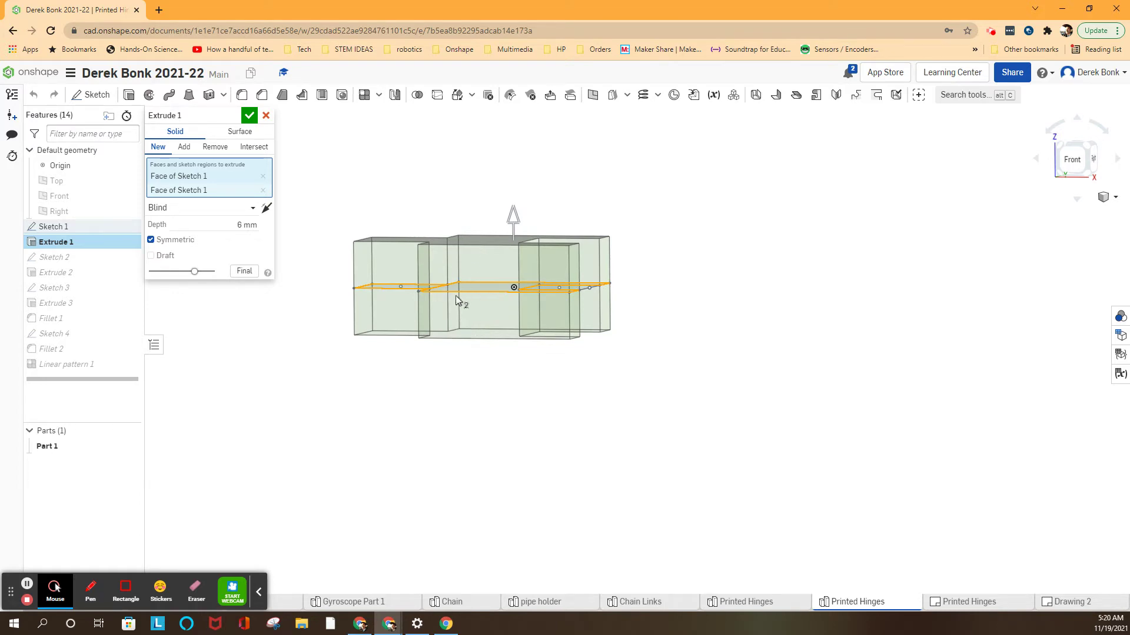
{"action": "left_click", "coordinate": [249, 115]}
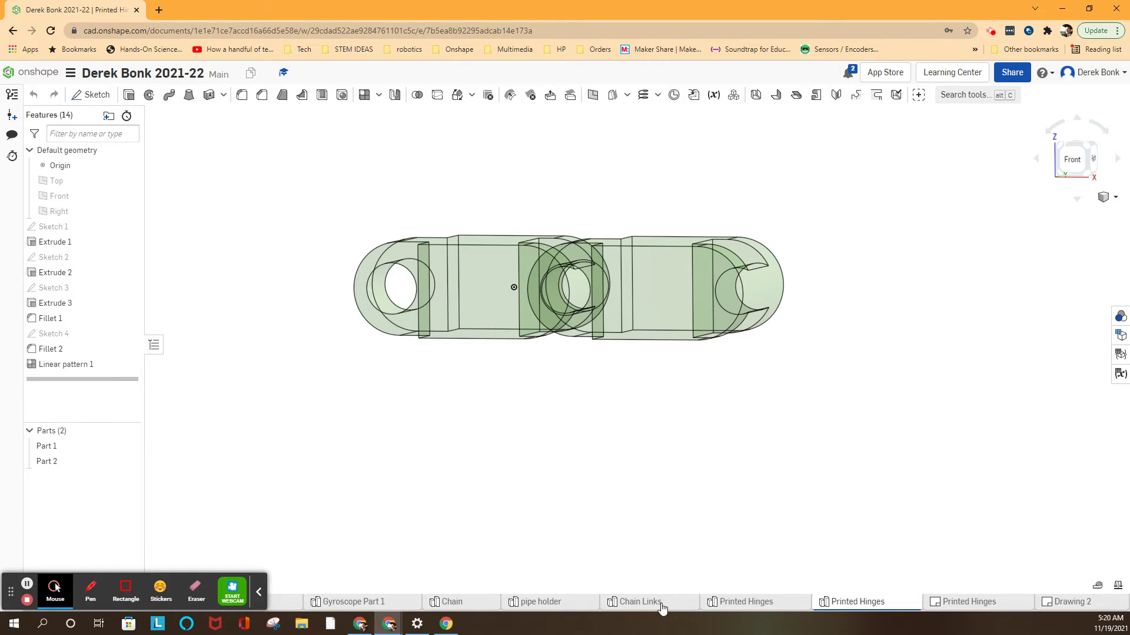
{"action": "left_click", "coordinate": [640, 602]}
- Set the Extrude 1 depth to 6 mm and accept it
{"action": "left_click", "coordinate": [740, 604]}
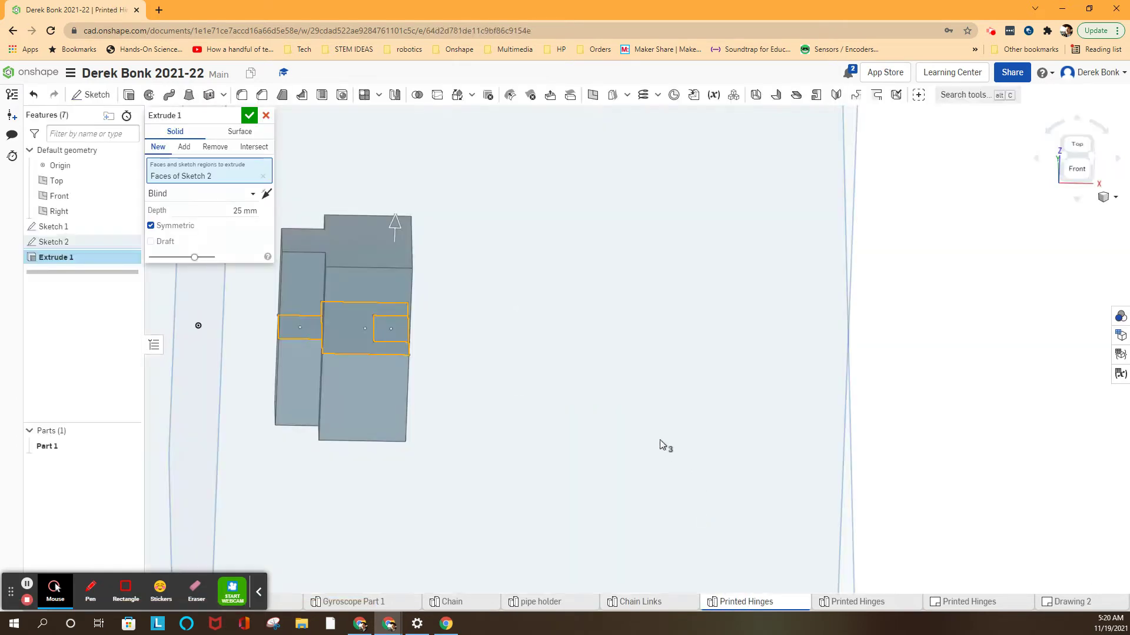
{"action": "left_click", "coordinate": [223, 210]}
{"action": "type", "text": "6"}
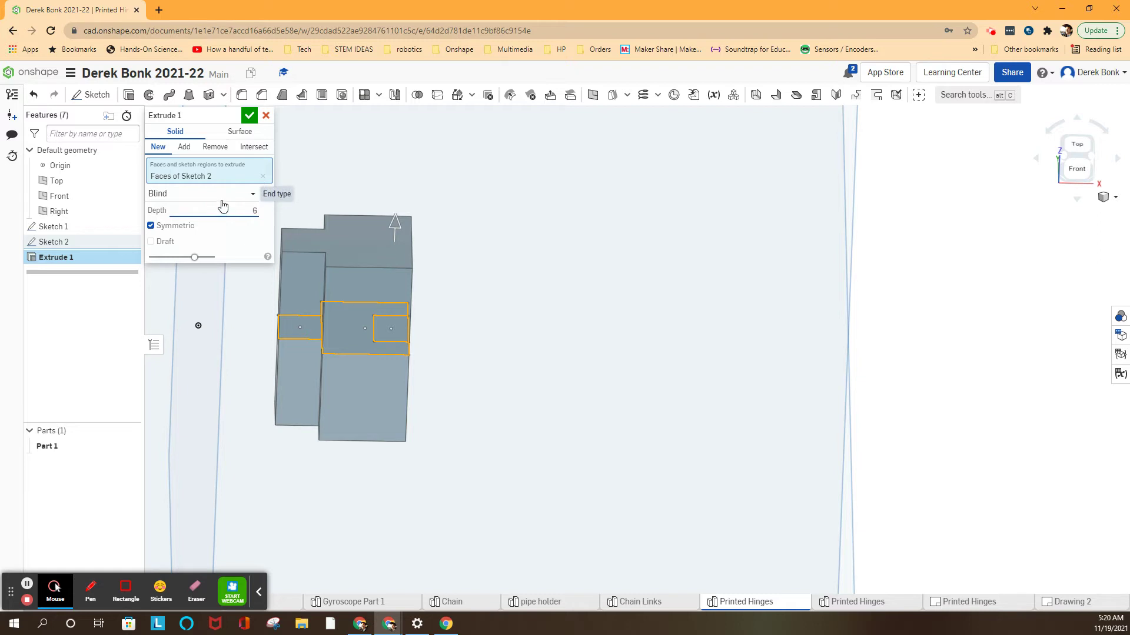
{"action": "left_click", "coordinate": [249, 116]}
{"action": "mouse_move", "coordinate": [393, 222]}
{"action": "right_mouse_down"}
{"action": "mouse_move", "coordinate": [409, 194]}
{"action": "mouse_move", "coordinate": [404, 207]}
{"action": "right_mouse_up"}
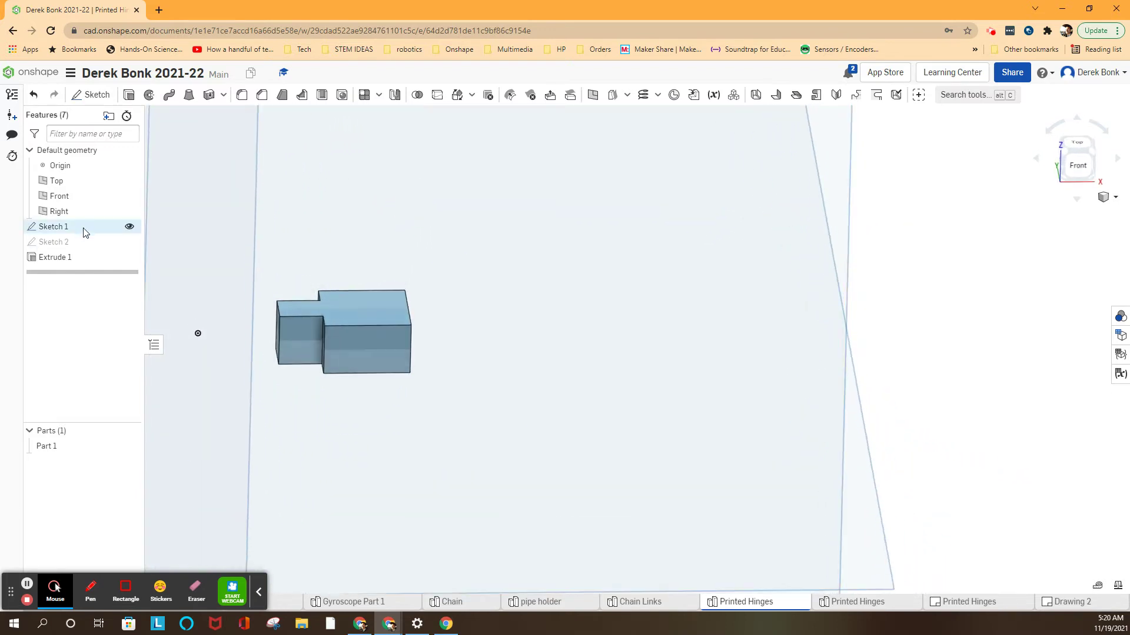
- Add the inner rectangle region to Extrude 1, accept, and inspect the part
{"action": "left_click", "coordinate": [66, 257]}
{"action": "right_click_drag", "start_coordinate": [511, 207], "coordinate": [415, 291]}
{"action": "left_click", "coordinate": [387, 324]}
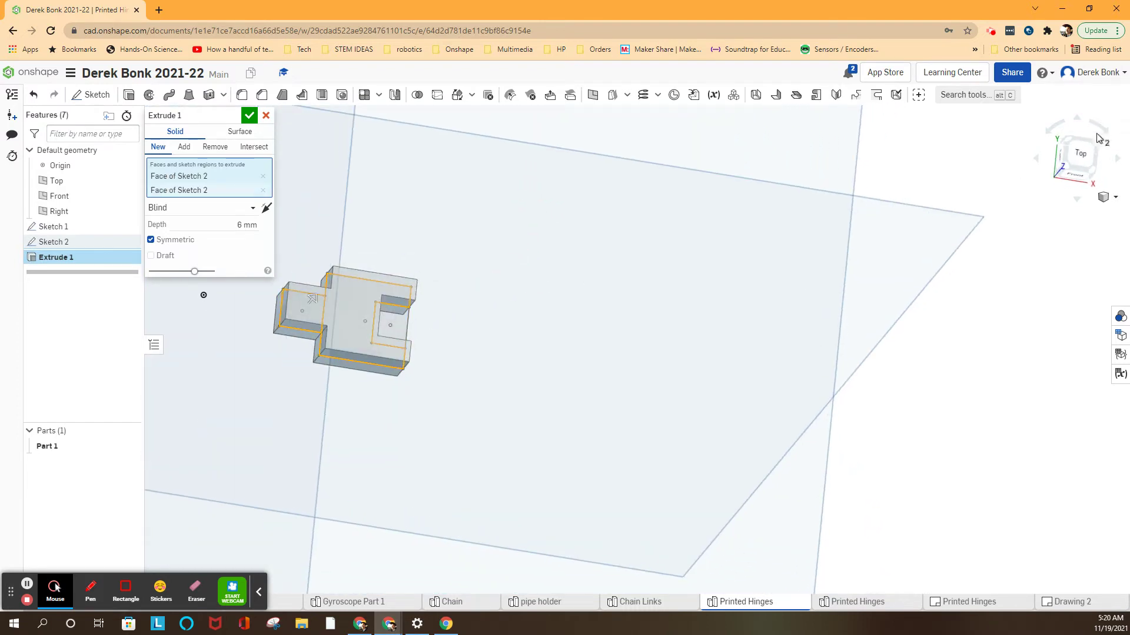
{"action": "left_click", "coordinate": [1079, 154]}
{"action": "scroll", "coordinate": [300, 341], "scroll_direction": "up", "scroll_amount": 3}
{"action": "scroll", "coordinate": [618, 411], "scroll_direction": "up", "scroll_amount": 2}
{"action": "left_click", "coordinate": [336, 353]}
{"action": "left_click", "coordinate": [335, 352]}
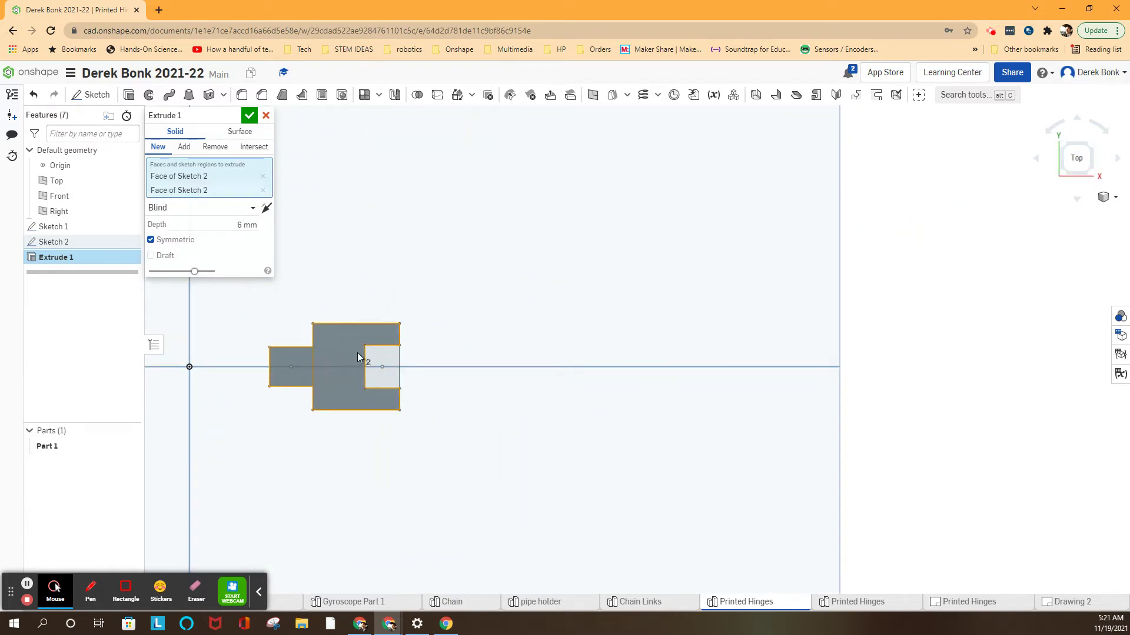
{"action": "mouse_move", "coordinate": [494, 360]}
{"action": "right_mouse_down"}
{"action": "mouse_move", "coordinate": [493, 291]}
{"action": "mouse_move", "coordinate": [397, 373]}
{"action": "right_mouse_up"}
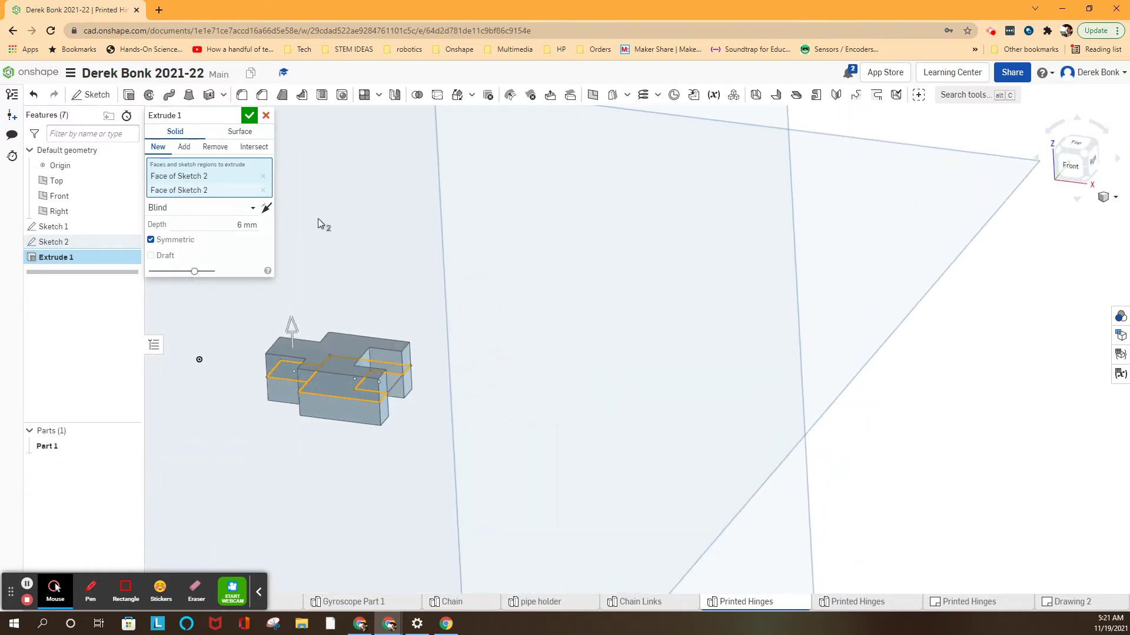
{"action": "left_click", "coordinate": [248, 117]}
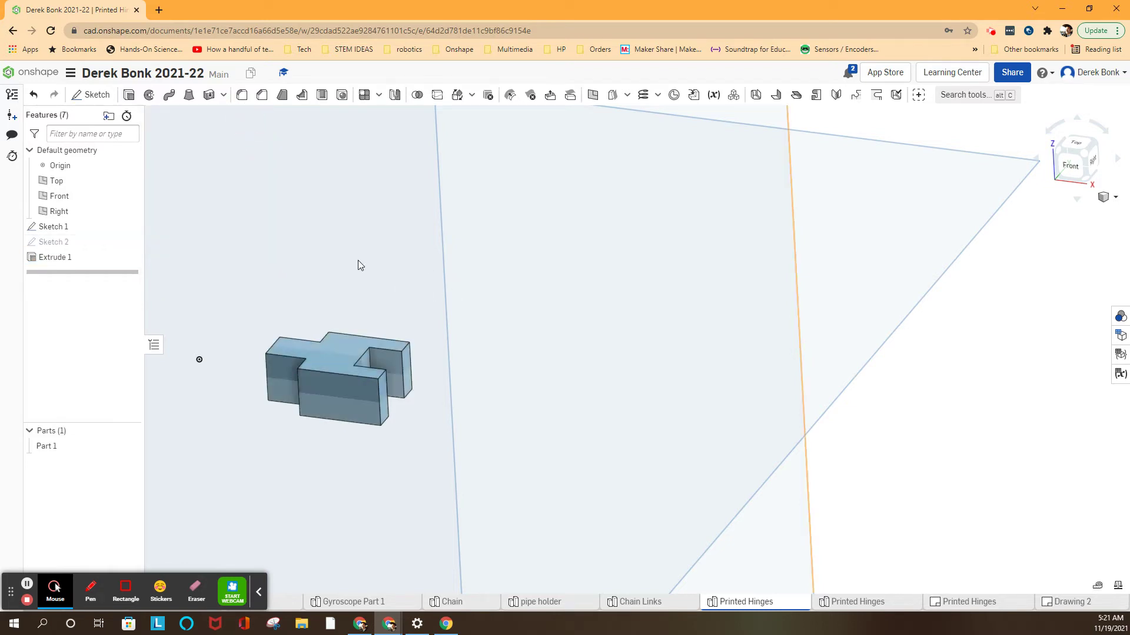
{"action": "mouse_move", "coordinate": [358, 261]}
{"action": "right_mouse_down"}
{"action": "mouse_move", "coordinate": [379, 289]}
{"action": "mouse_move", "coordinate": [621, 244]}
{"action": "right_mouse_up"}
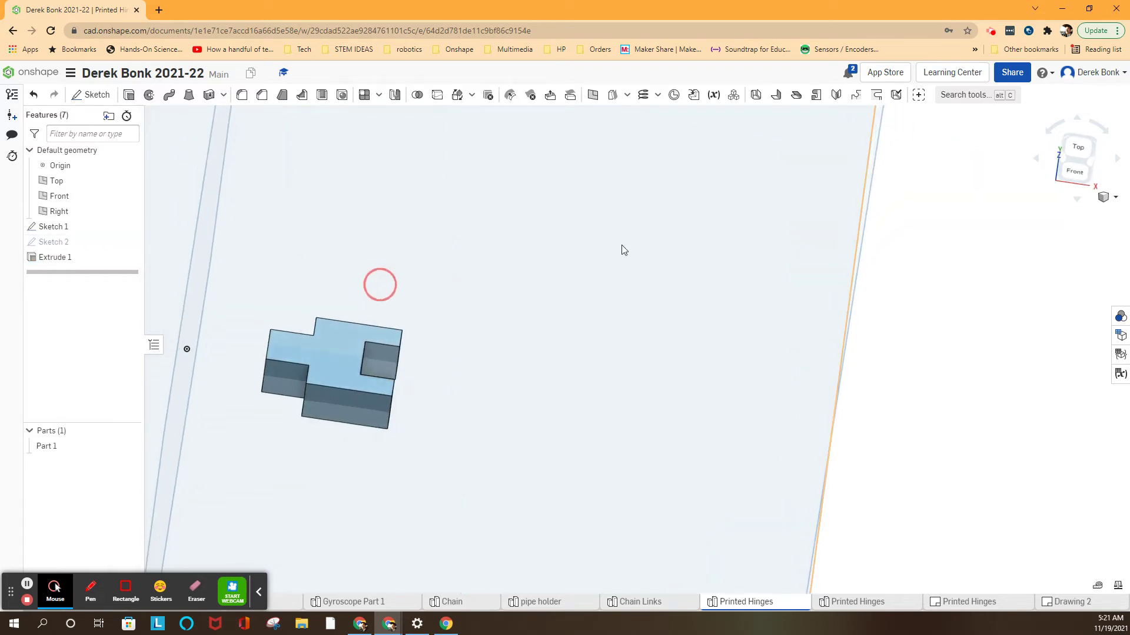
{"action": "left_click", "coordinate": [1081, 152]}
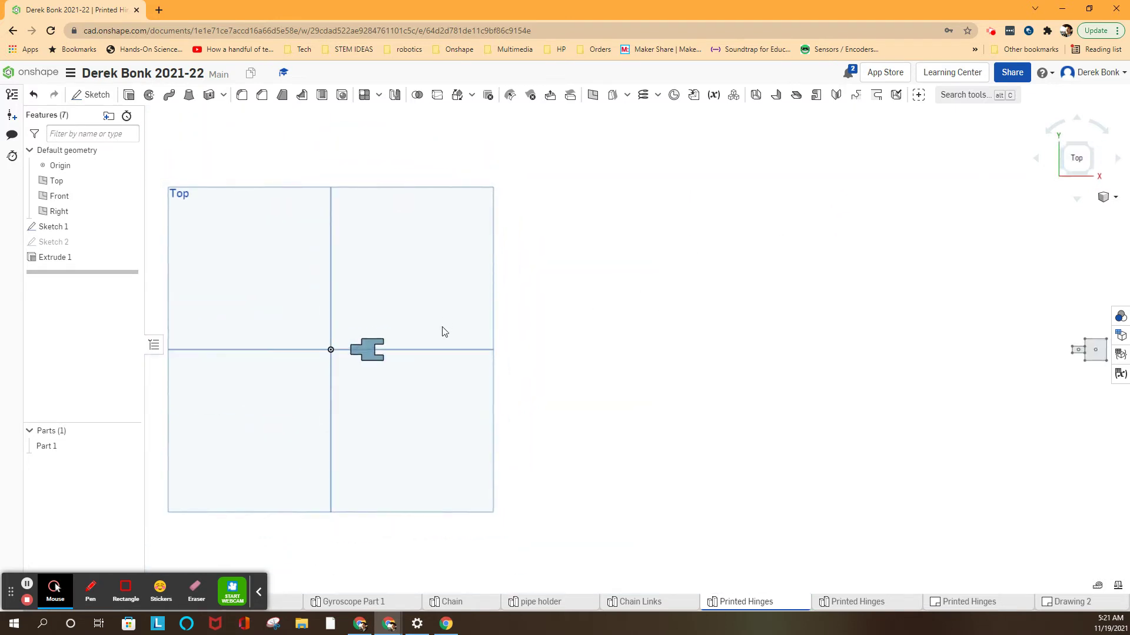
{"action": "scroll", "coordinate": [360, 386], "scroll_direction": "up", "scroll_amount": 2}
{"action": "scroll", "coordinate": [364, 375], "scroll_direction": "up", "scroll_amount": 2}
{"action": "scroll", "coordinate": [371, 362], "scroll_direction": "up", "scroll_amount": 2}
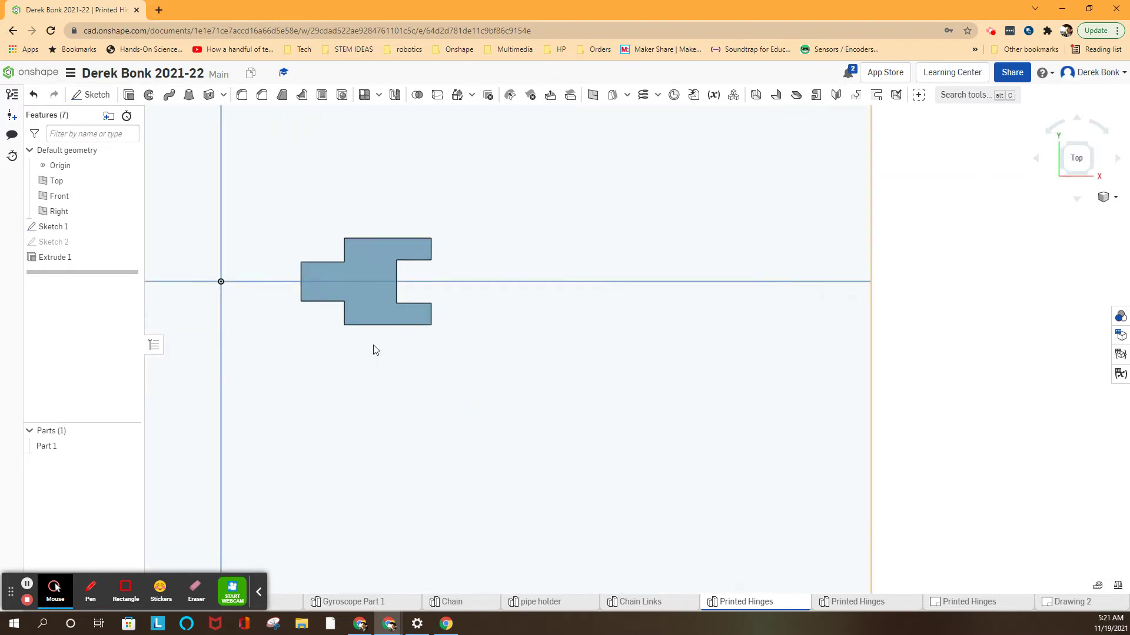
{"action": "right_click_drag", "start_coordinate": [373, 355], "coordinate": [375, 301]}
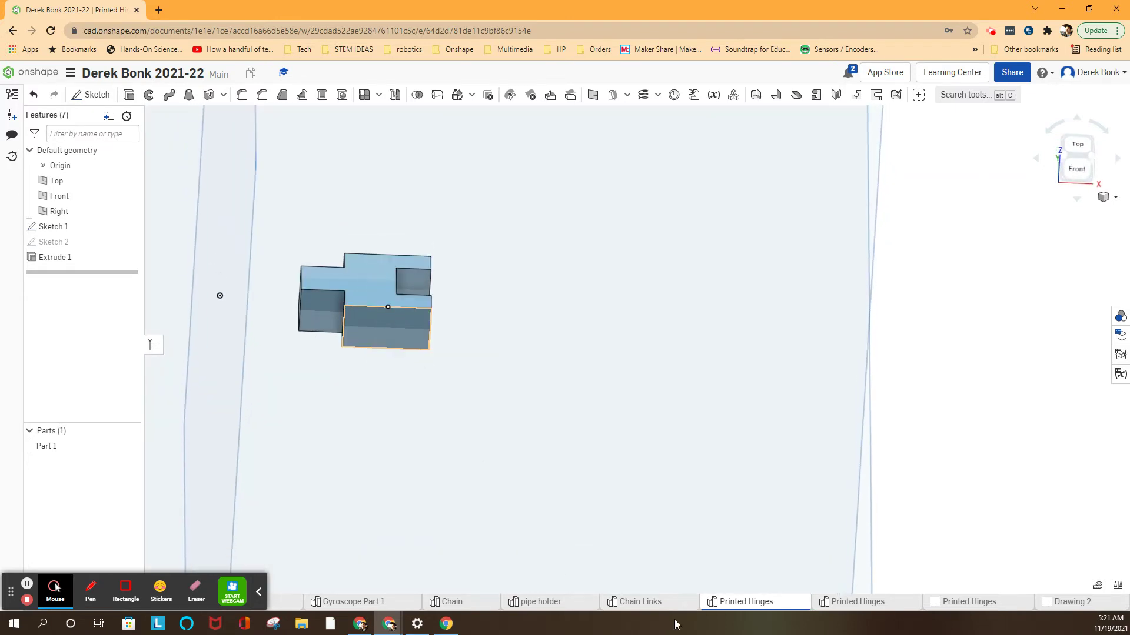
- In the Printed Hinges drawing, dimension the left hole's Ø3.3 diameter
{"action": "left_click", "coordinate": [851, 603]}
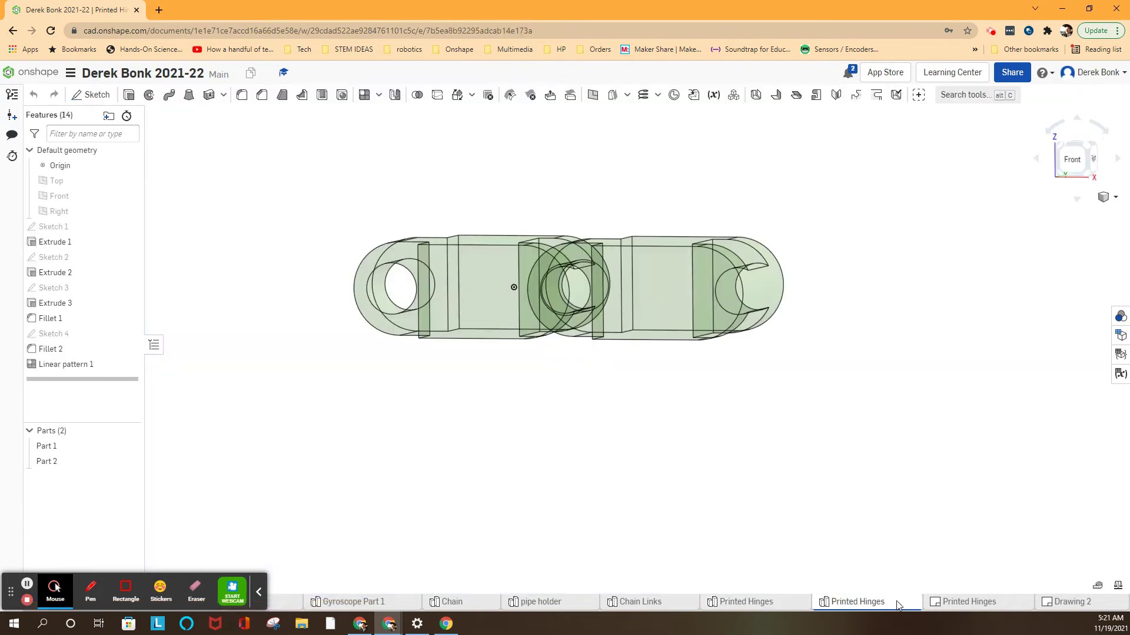
{"action": "left_click", "coordinate": [961, 603]}
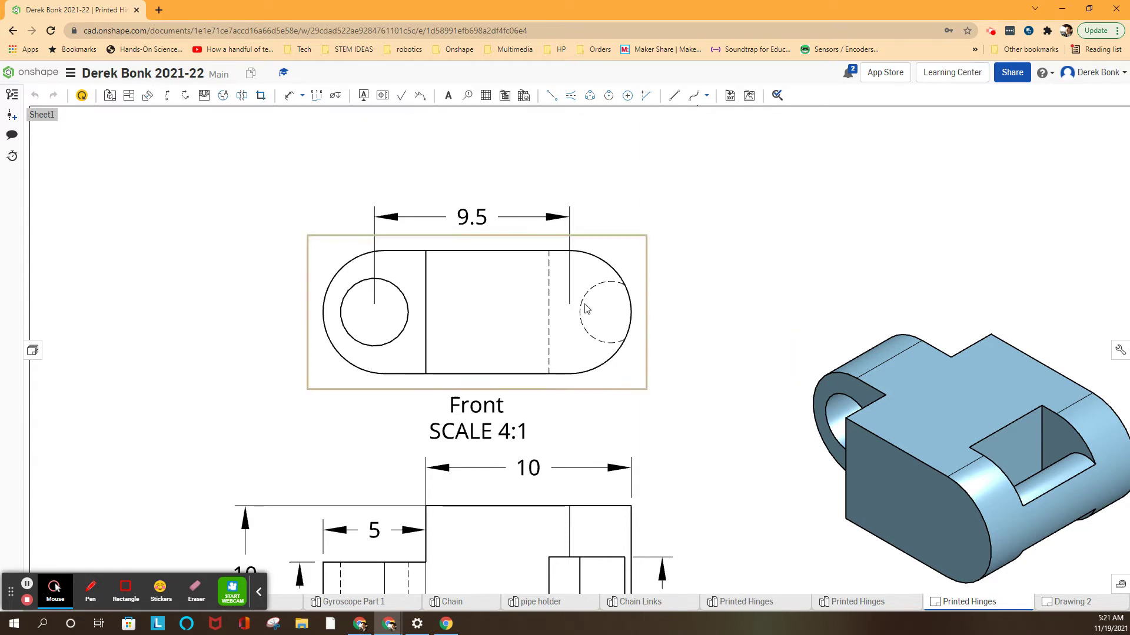
{"action": "left_click", "coordinate": [288, 95]}
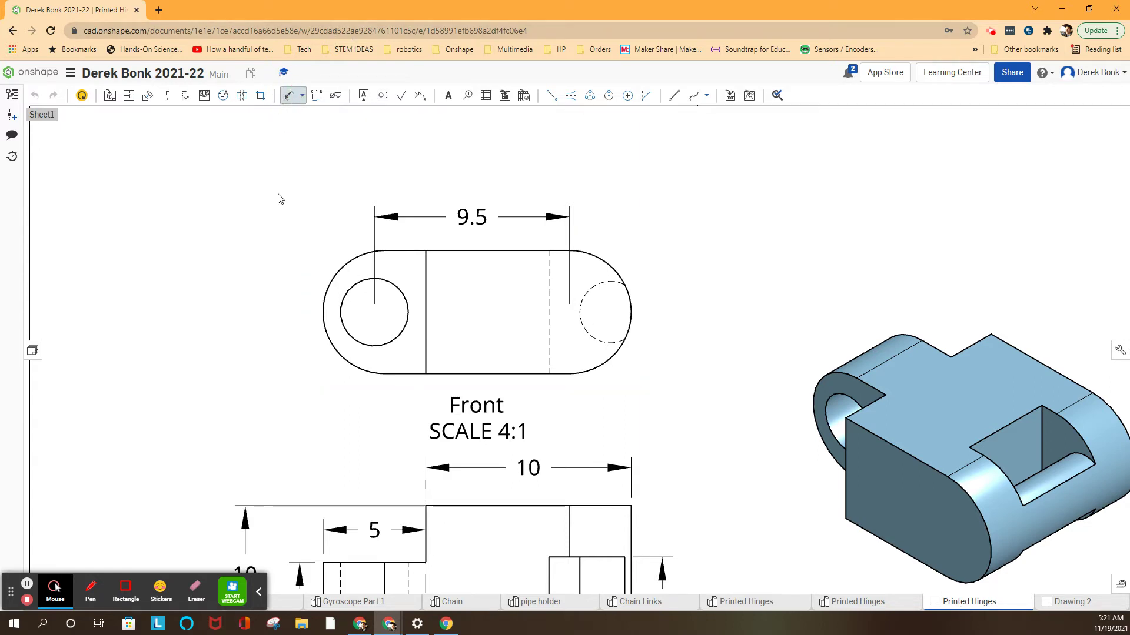
{"action": "left_click", "coordinate": [335, 273]}
{"action": "left_click", "coordinate": [319, 255]}
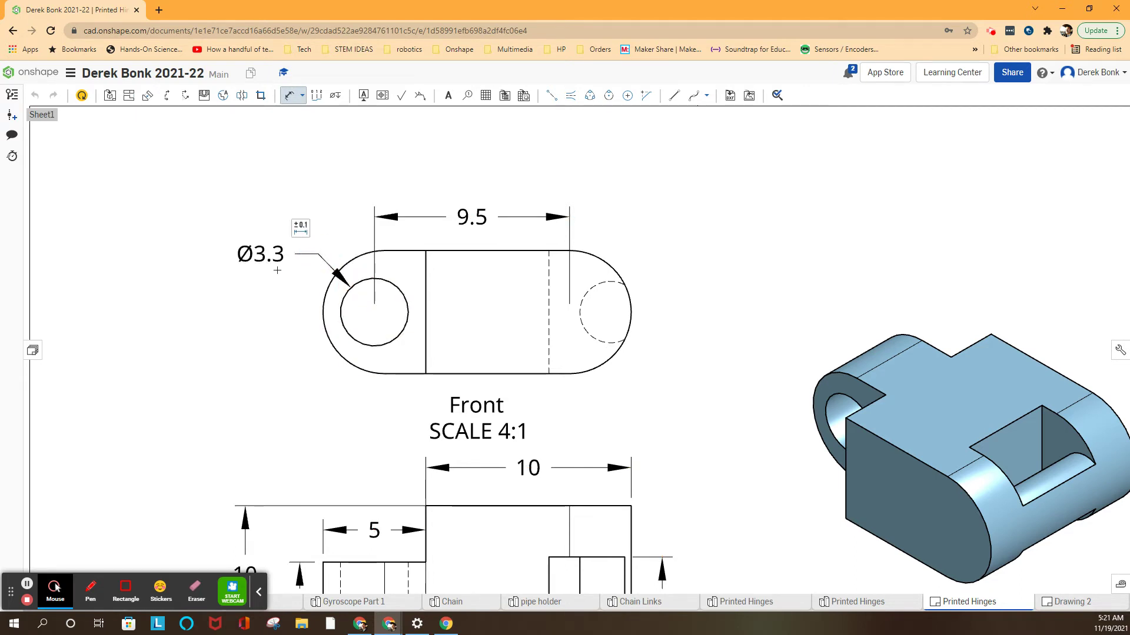
- Dimension the right end's R1.5 radius, discarding the first unwanted attempt
{"action": "left_click", "coordinate": [620, 287]}
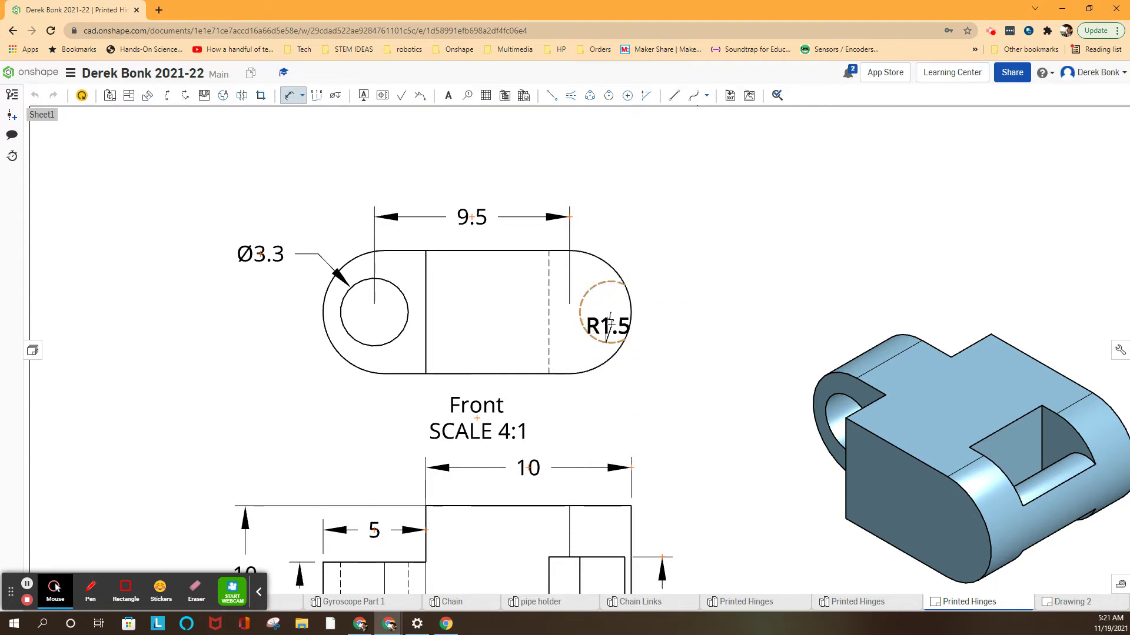
{"action": "left_click", "coordinate": [607, 320]}
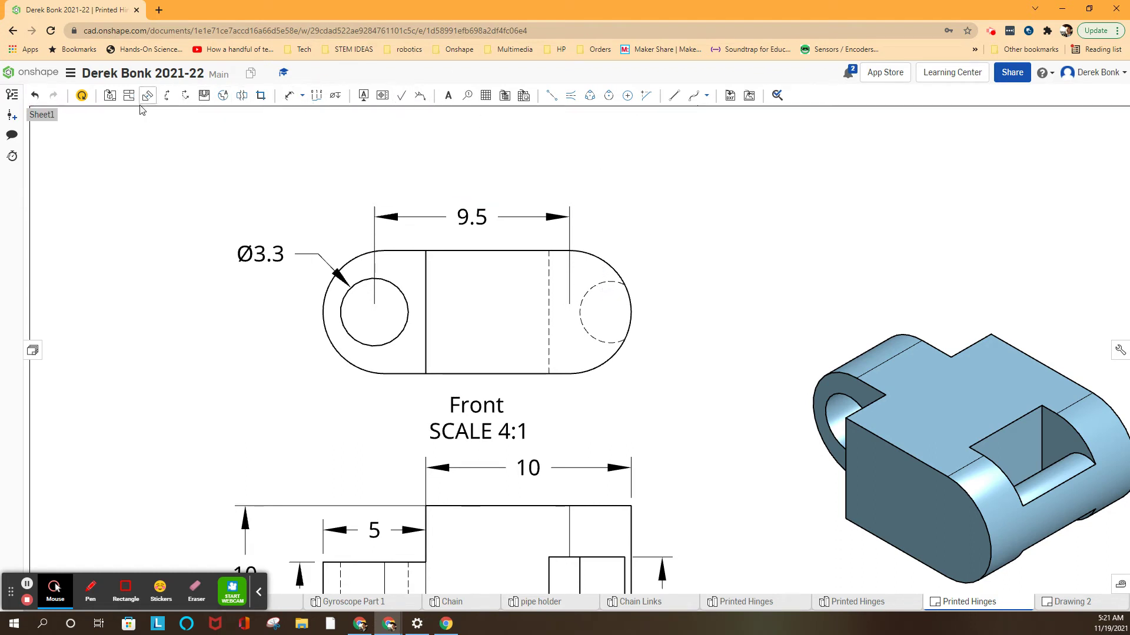
{"action": "left_click", "coordinate": [288, 94]}
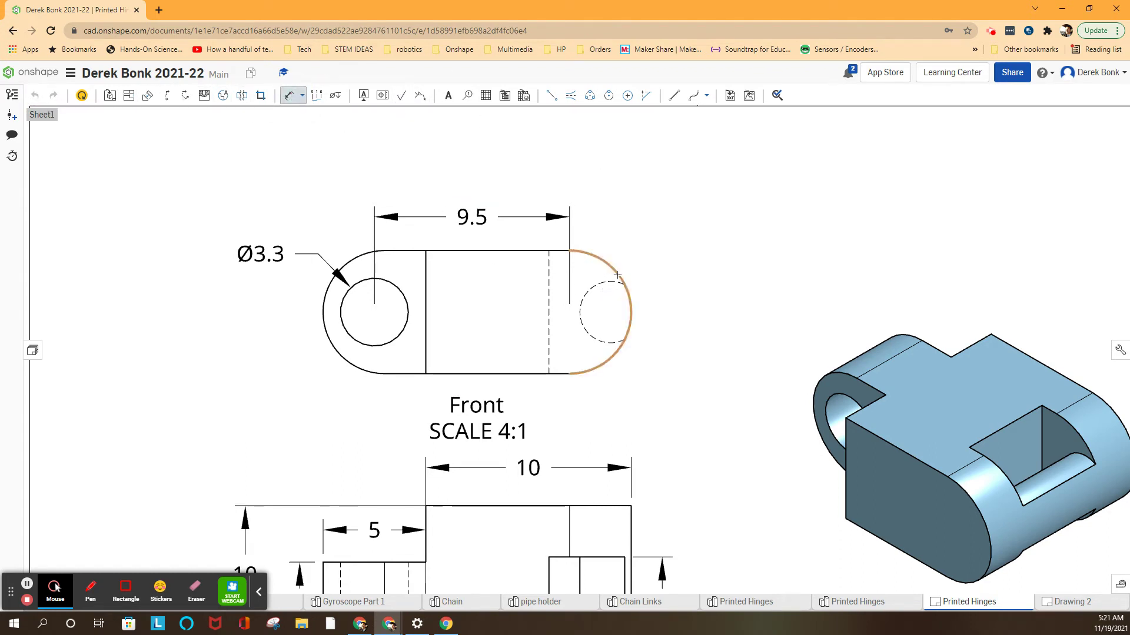
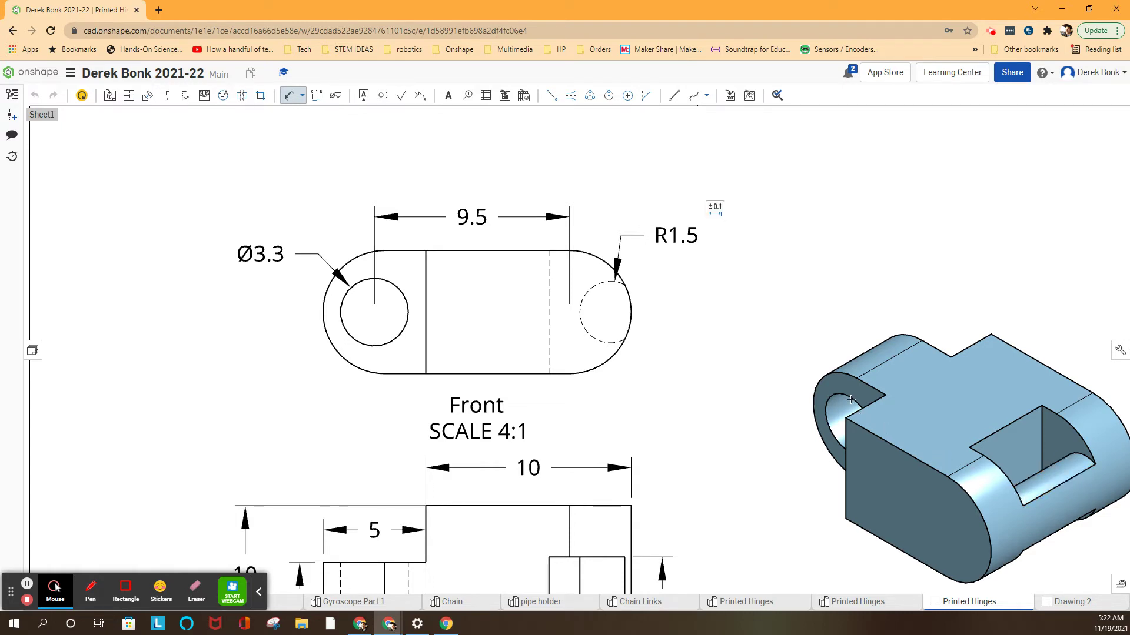
- Compare the finished hinge model with its drawing and inspect Sketch 1
{"action": "left_click", "coordinate": [847, 608]}
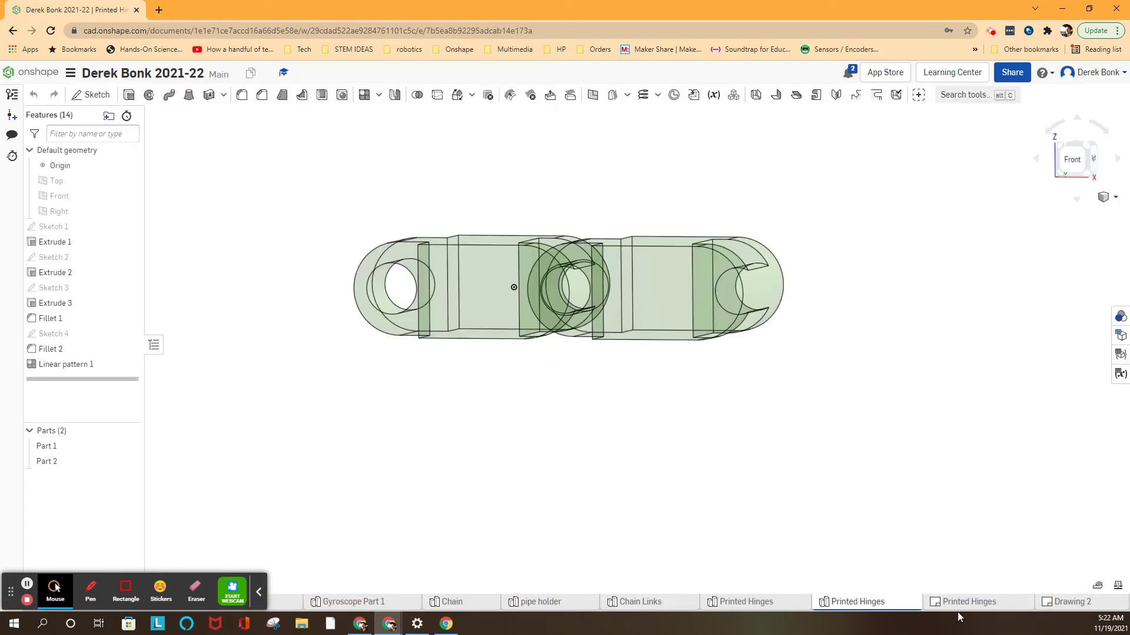
{"action": "left_click", "coordinate": [941, 601]}
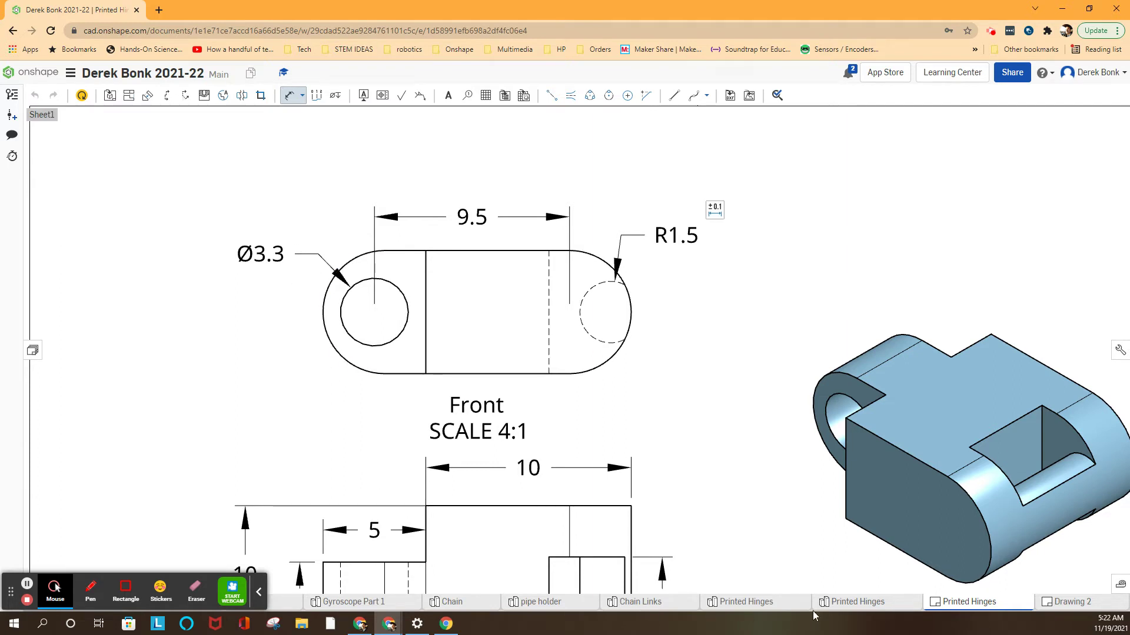
{"action": "left_click", "coordinate": [837, 607]}
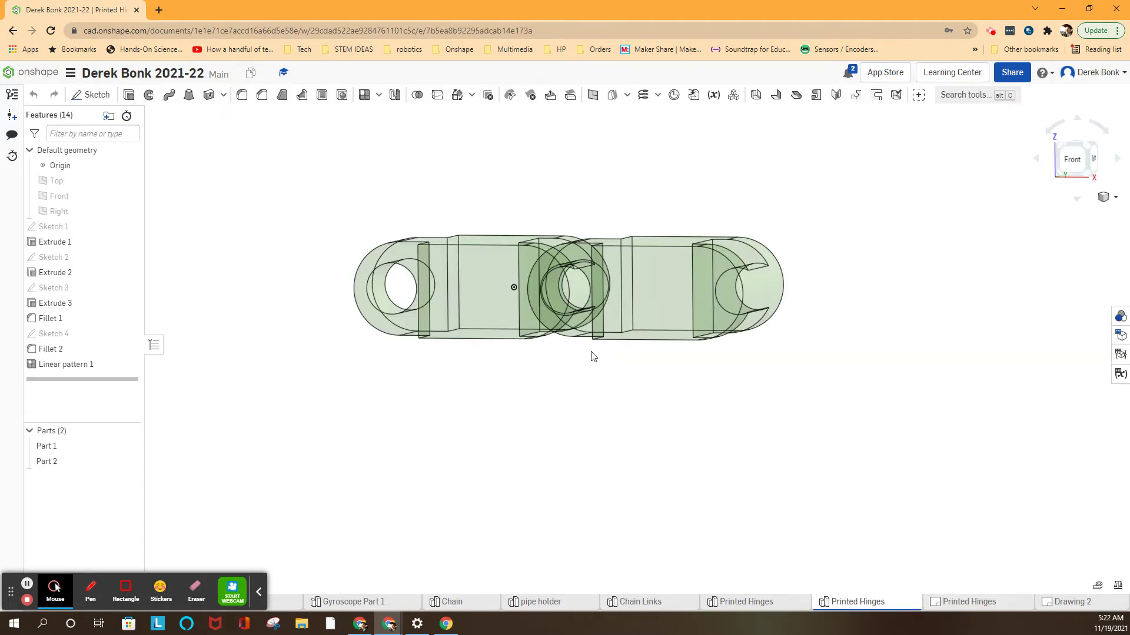
{"action": "double_click", "coordinate": [57, 228]}
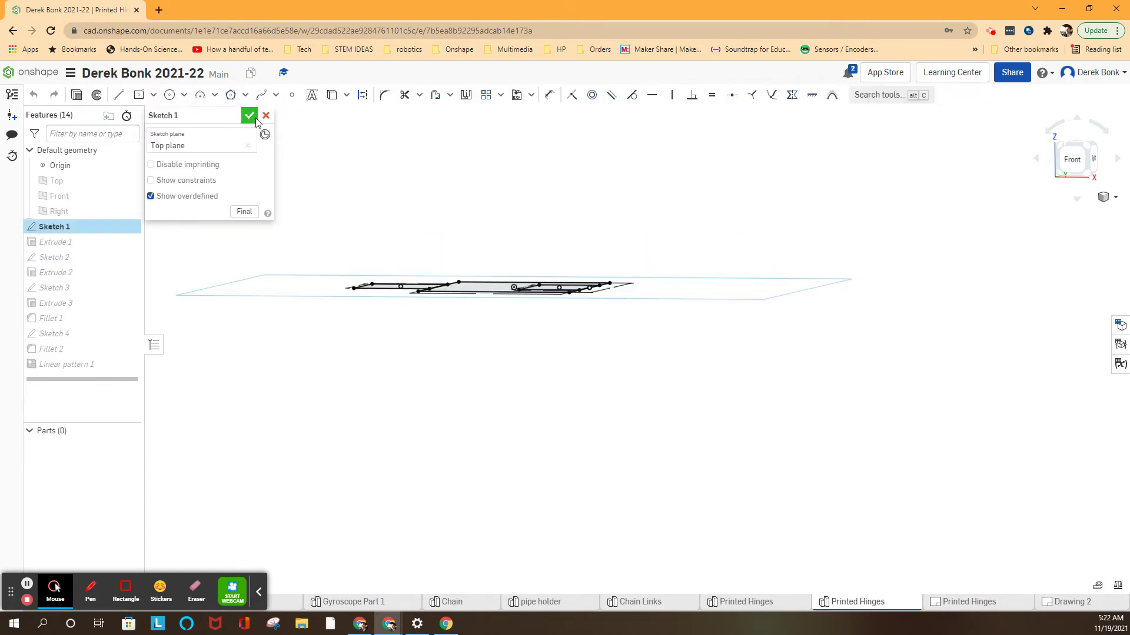
{"action": "left_click", "coordinate": [252, 117]}
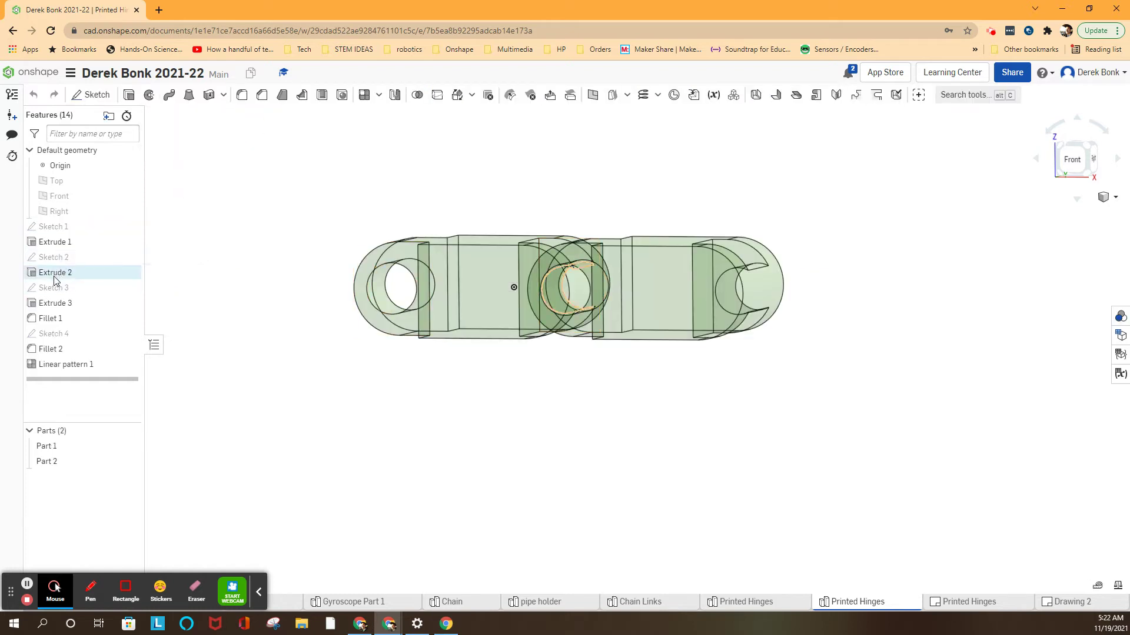
- Open Sketch 3 in Front view, centred on the Ø3.3 hole 2.5 from the end
{"action": "double_click", "coordinate": [53, 289]}
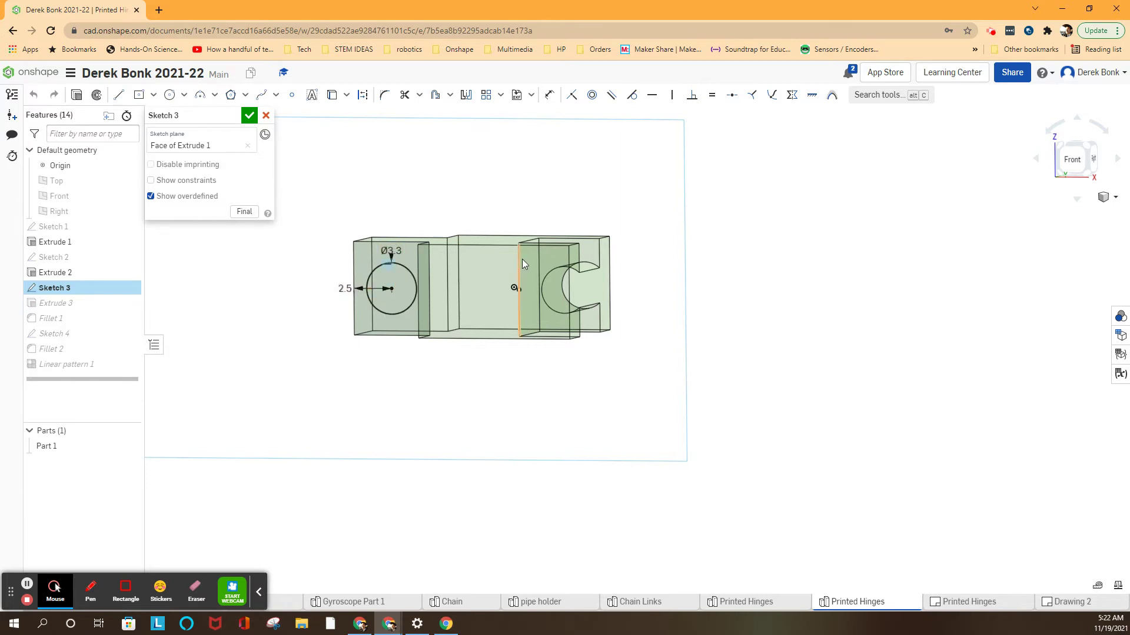
{"action": "right_click_drag", "start_coordinate": [524, 259], "coordinate": [540, 259]}
{"action": "key", "text": "n"}
{"action": "scroll", "coordinate": [385, 271], "scroll_direction": "up", "scroll_amount": 5}
{"action": "scroll", "coordinate": [353, 291], "scroll_direction": "up", "scroll_amount": 2}
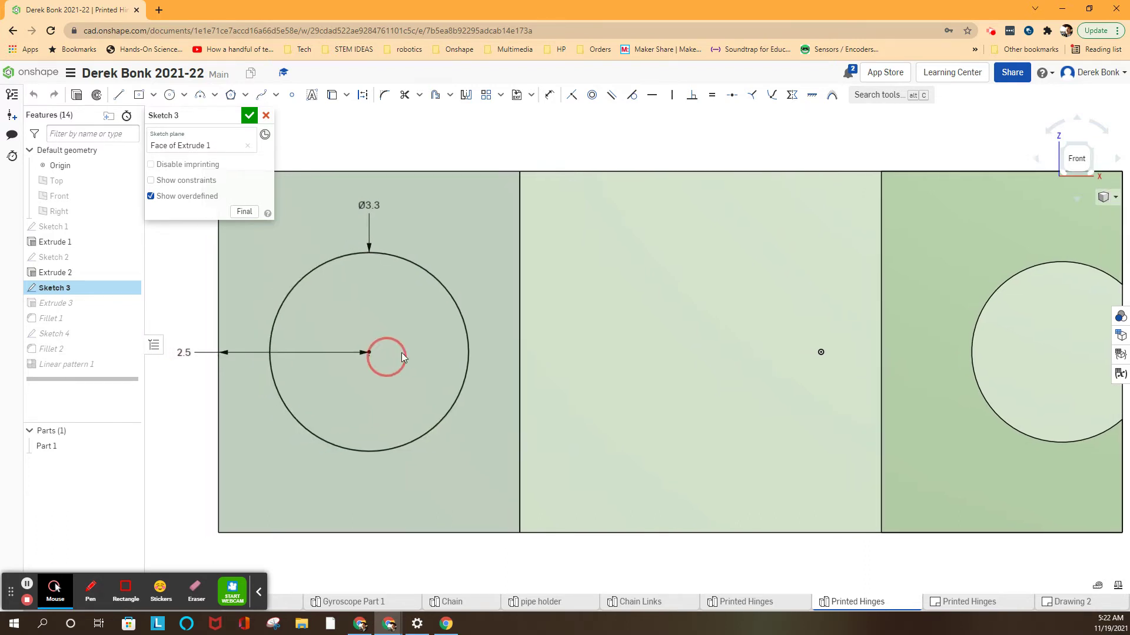
{"action": "middle_click_drag", "start_coordinate": [367, 355], "coordinate": [428, 348]}
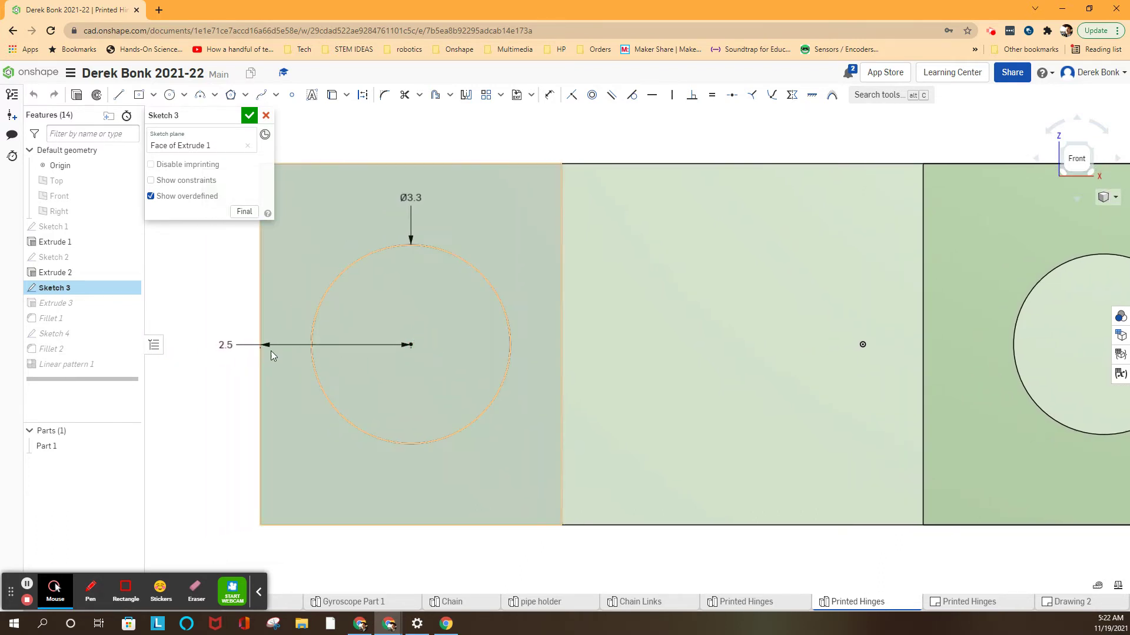
- In the part being built, start a sketch on the left end face, viewed straight on
{"action": "left_click", "coordinate": [774, 603]}
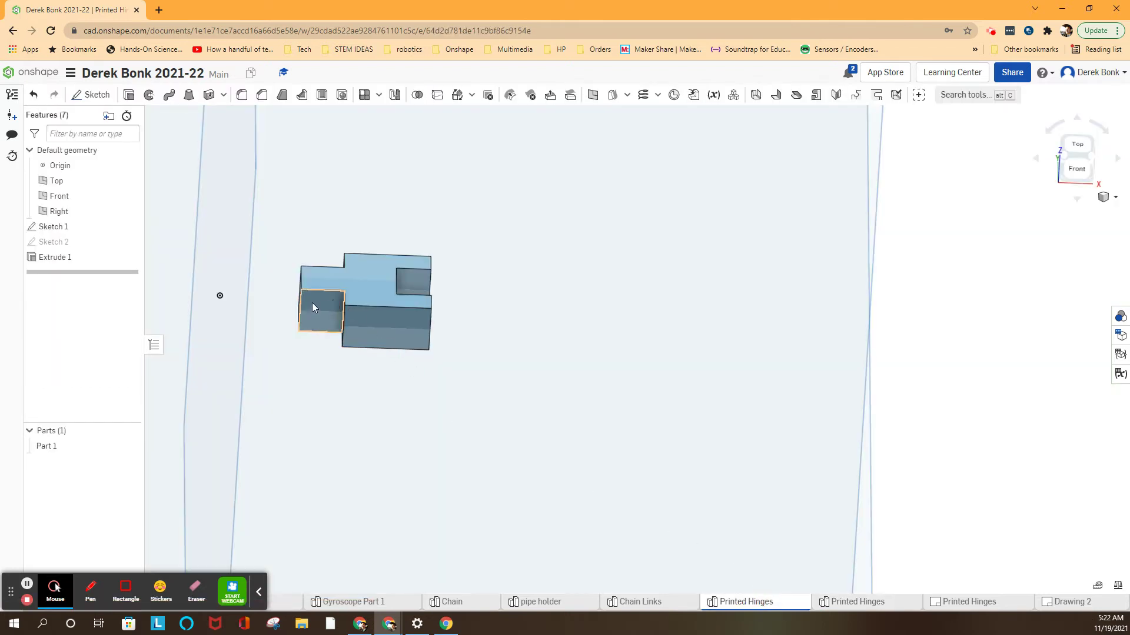
{"action": "left_click", "coordinate": [312, 303]}
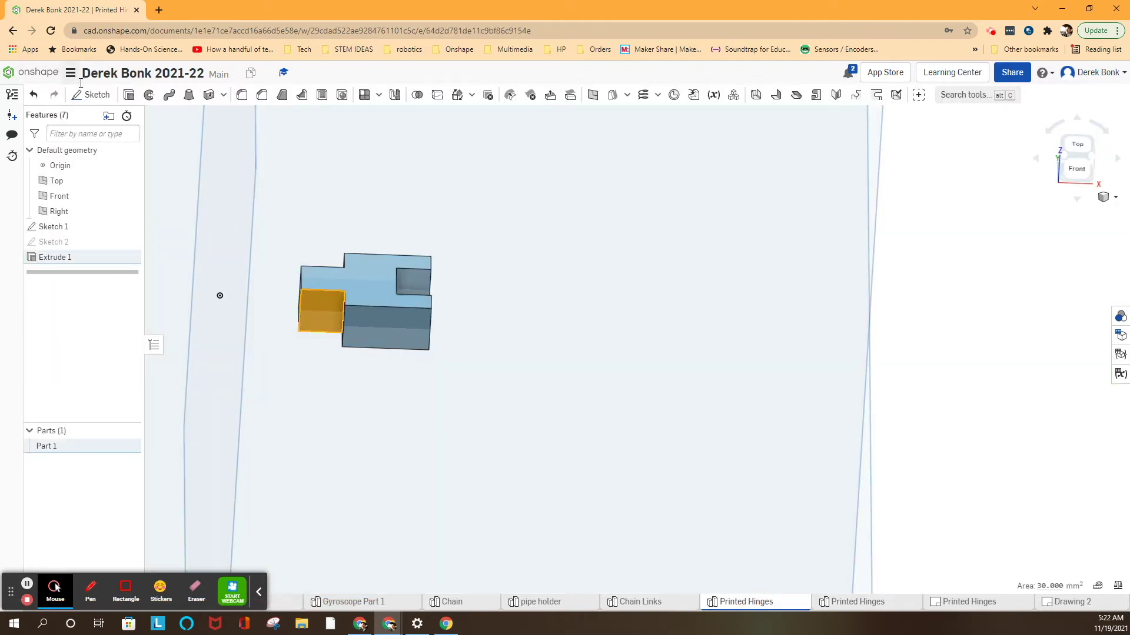
{"action": "left_click", "coordinate": [86, 100]}
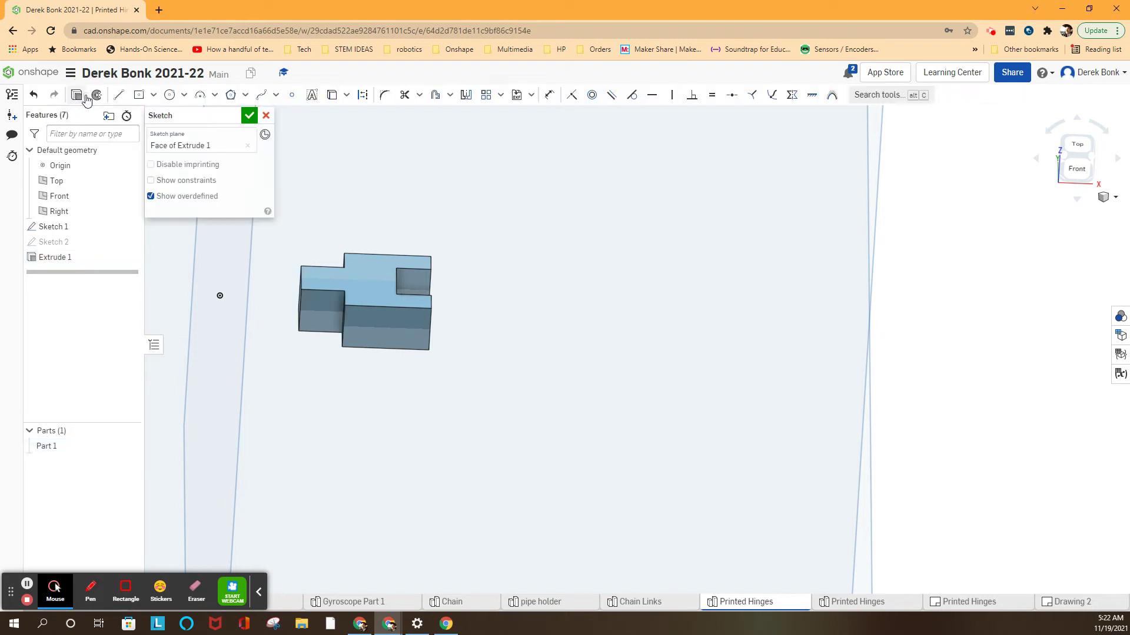
{"action": "right_click_drag", "start_coordinate": [493, 369], "coordinate": [491, 416]}
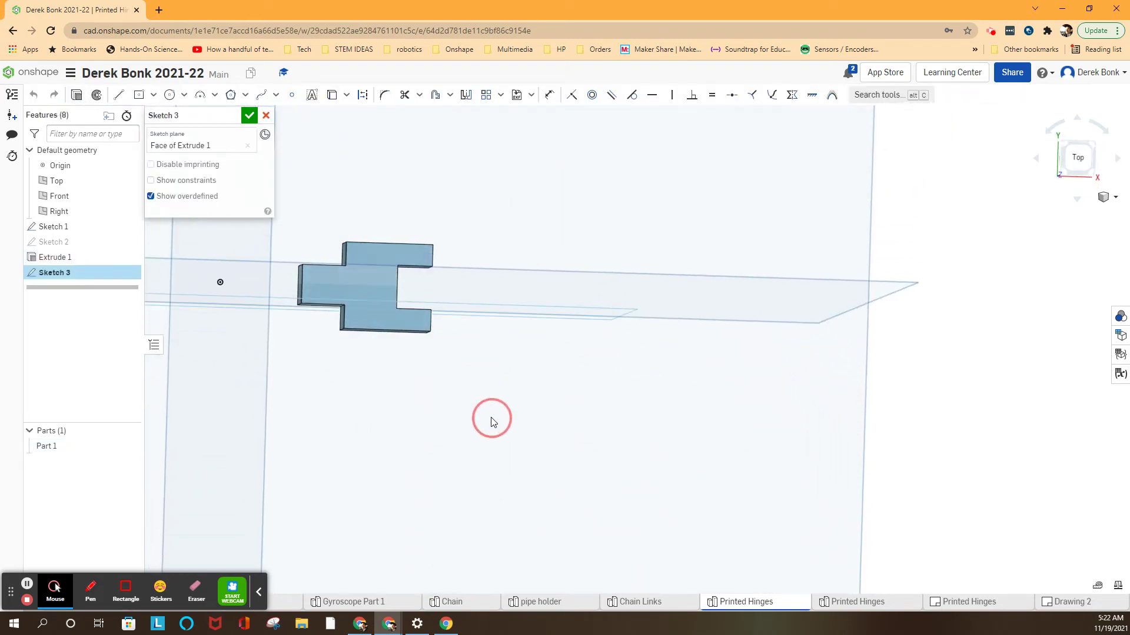
{"action": "right_click_drag", "start_coordinate": [492, 416], "coordinate": [490, 347]}
{"action": "left_click", "coordinate": [171, 96]}
- Draw a circle on the end face and set its diameter to 3.3
{"action": "left_click", "coordinate": [1077, 160]}
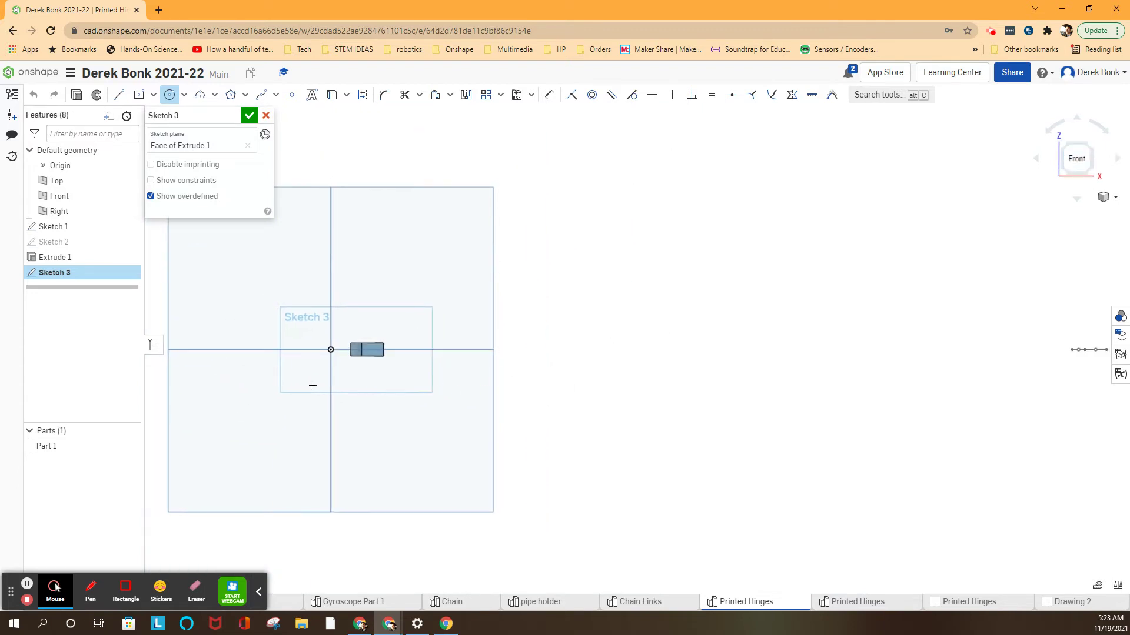
{"action": "scroll", "coordinate": [310, 383], "scroll_direction": "up", "scroll_amount": 1}
{"action": "scroll", "coordinate": [373, 366], "scroll_direction": "up", "scroll_amount": 1}
{"action": "scroll", "coordinate": [364, 342], "scroll_direction": "up", "scroll_amount": 3}
{"action": "scroll", "coordinate": [364, 342], "scroll_direction": "up", "scroll_amount": 2}
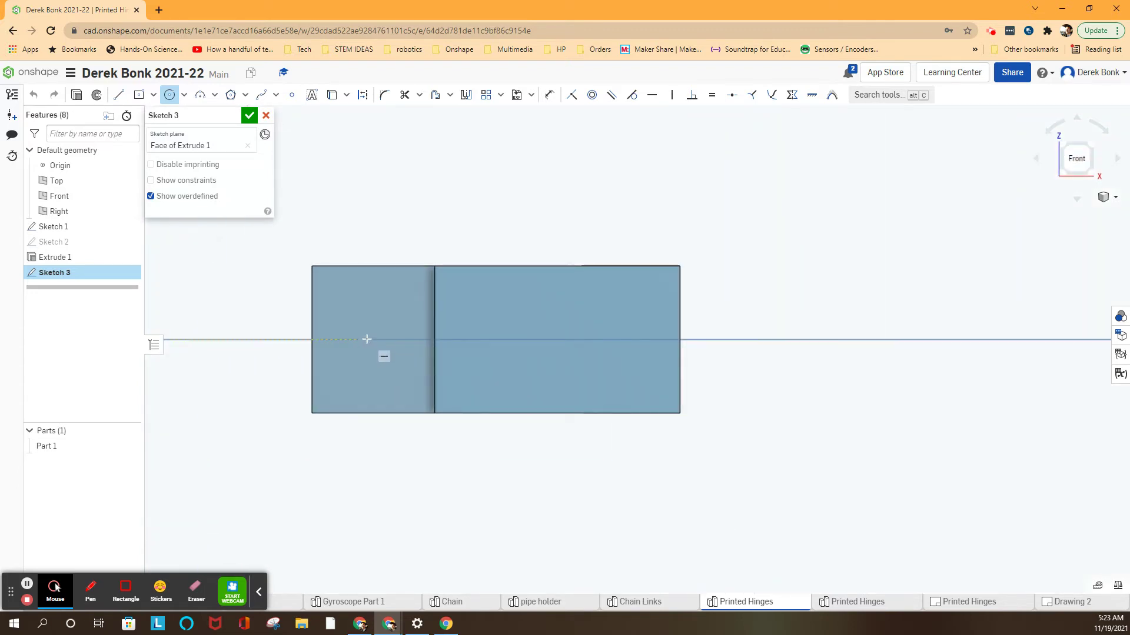
{"action": "left_click", "coordinate": [366, 340]}
{"action": "left_click", "coordinate": [366, 376]}
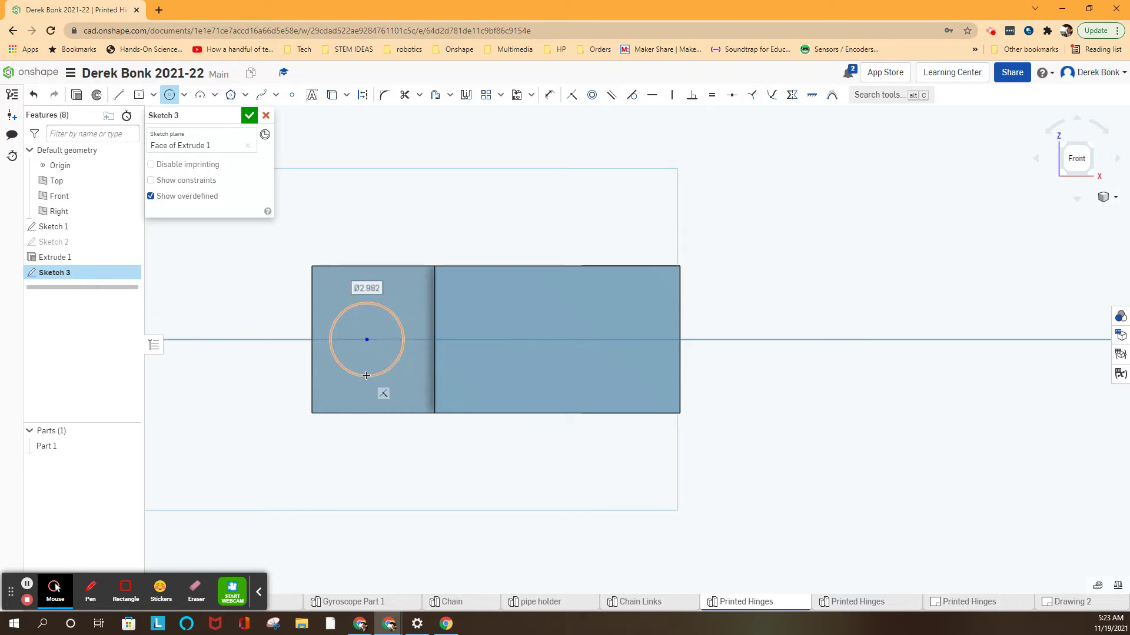
{"action": "type", "text": "3.3"}
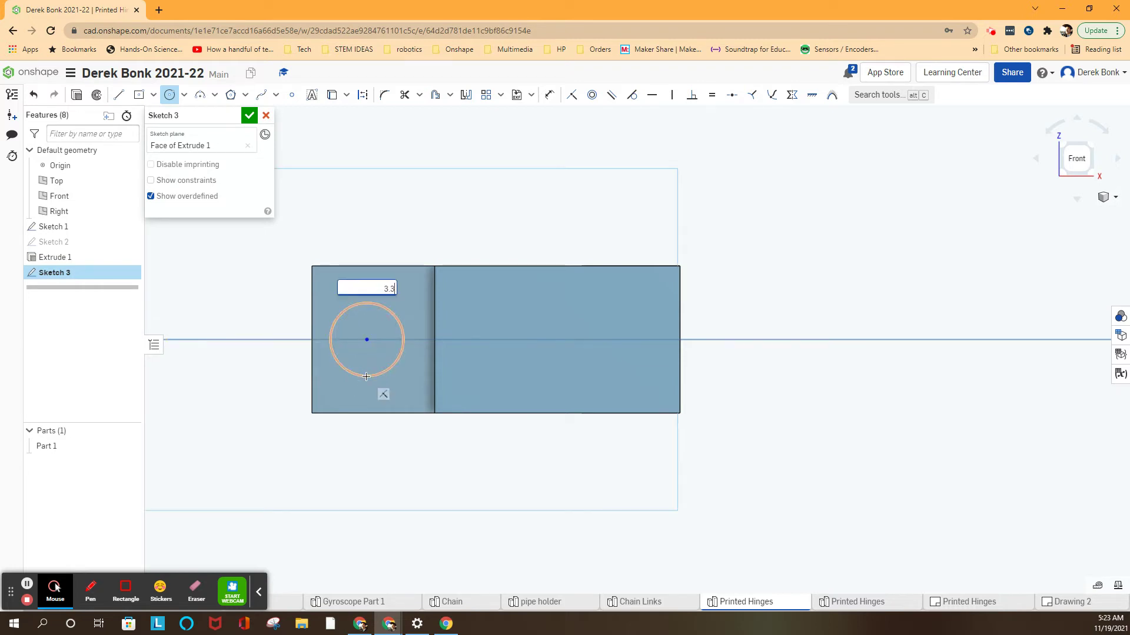
{"action": "key", "text": "Return"}
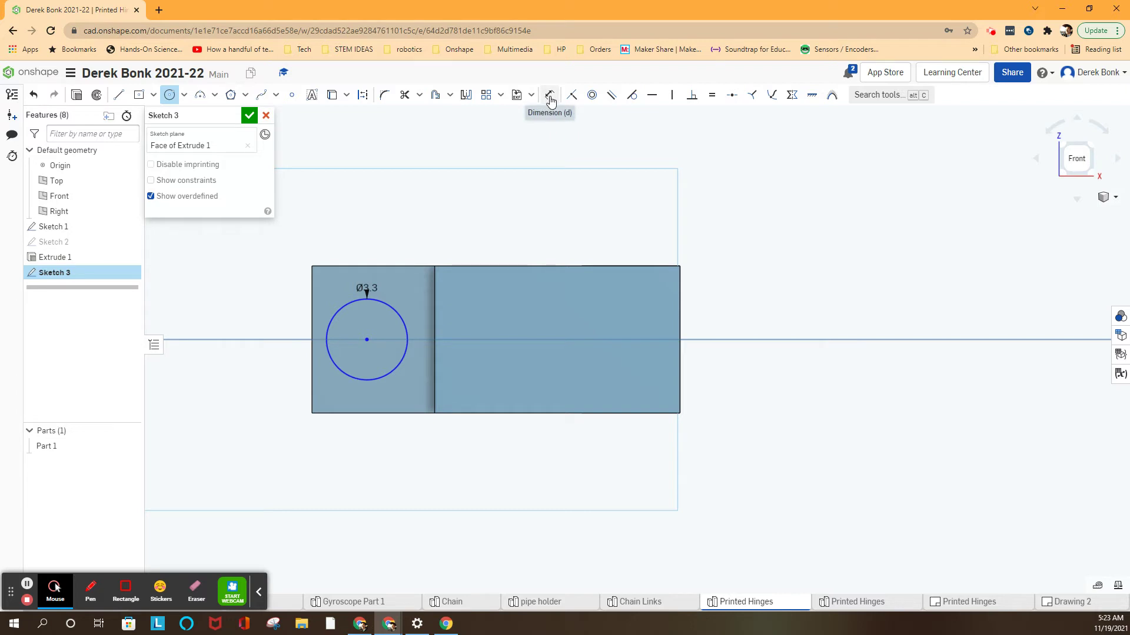
{"action": "mouse_move", "coordinate": [549, 94]}
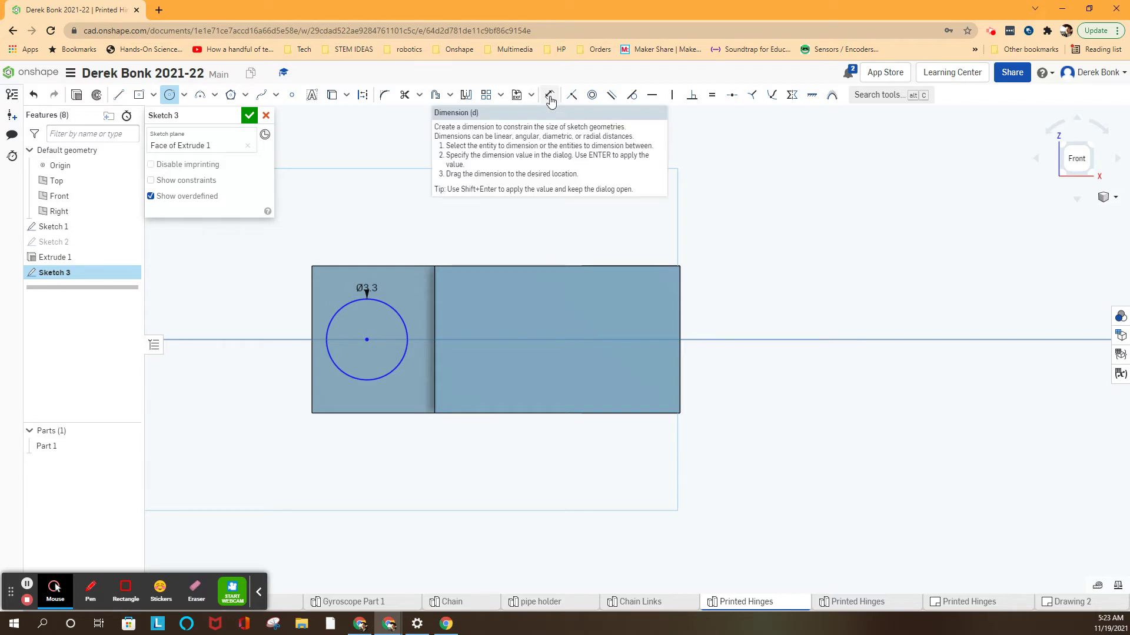
- Dimension the circle centre 2.5 from the part's left edge
{"action": "left_click", "coordinate": [549, 97]}
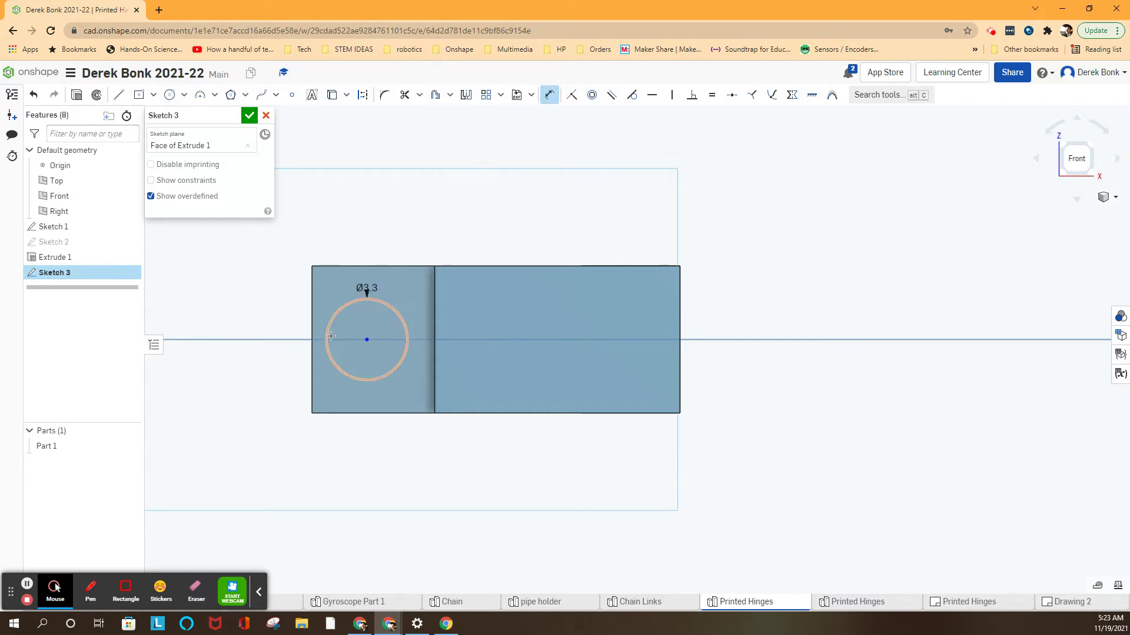
{"action": "left_click", "coordinate": [365, 338]}
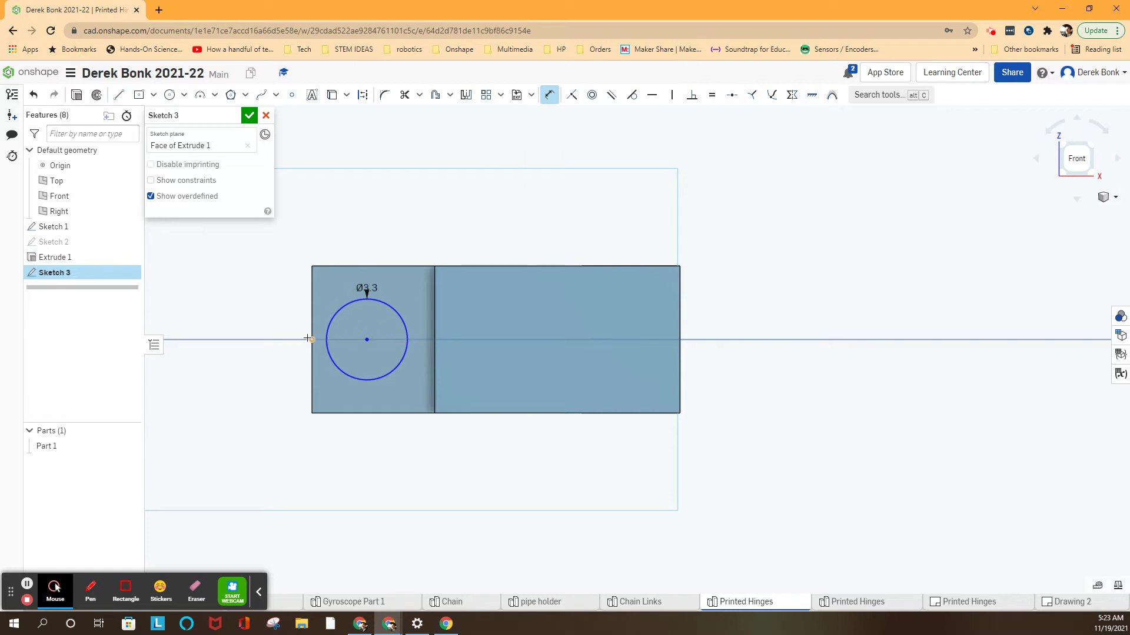
{"action": "left_click", "coordinate": [311, 333]}
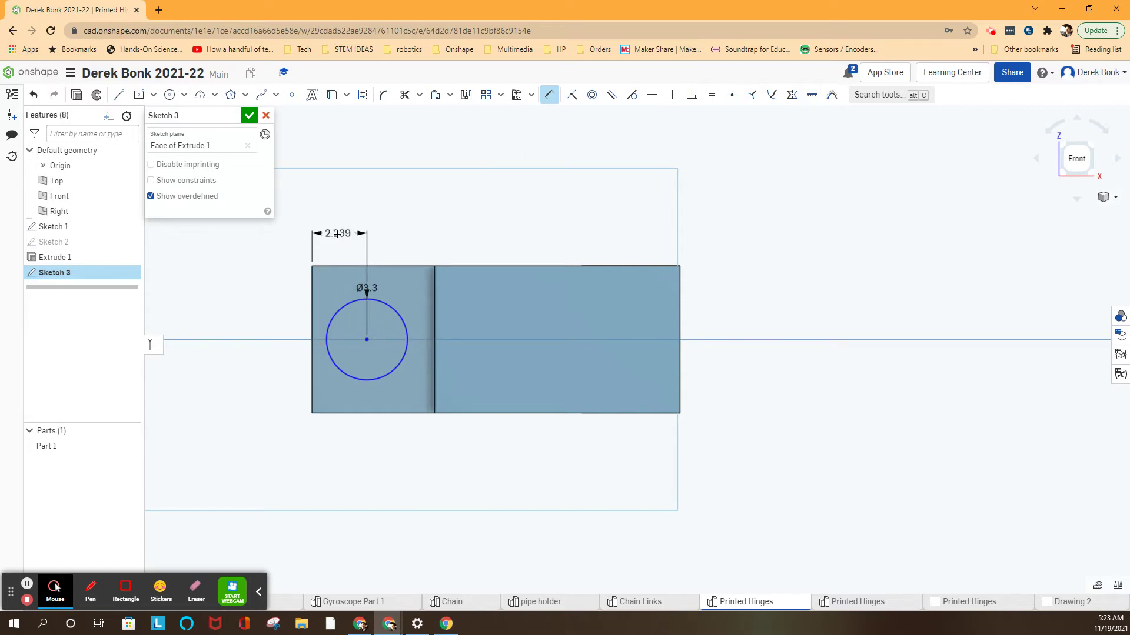
{"action": "left_click", "coordinate": [338, 236]}
{"action": "type", "text": "2.5"}
{"action": "key", "text": "Return"}
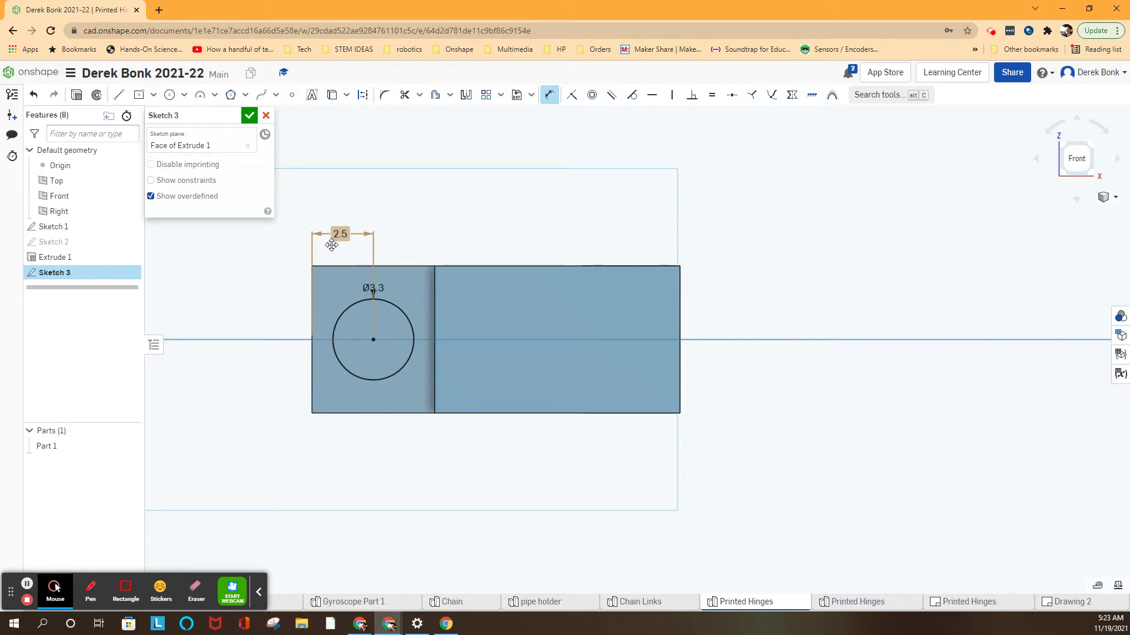
- Close the sketch and extrude-remove the Sketch 3 circle as a Ø3.3 through-hole
{"action": "left_click", "coordinate": [249, 115]}
{"action": "right_click_drag", "start_coordinate": [416, 188], "coordinate": [392, 206]}
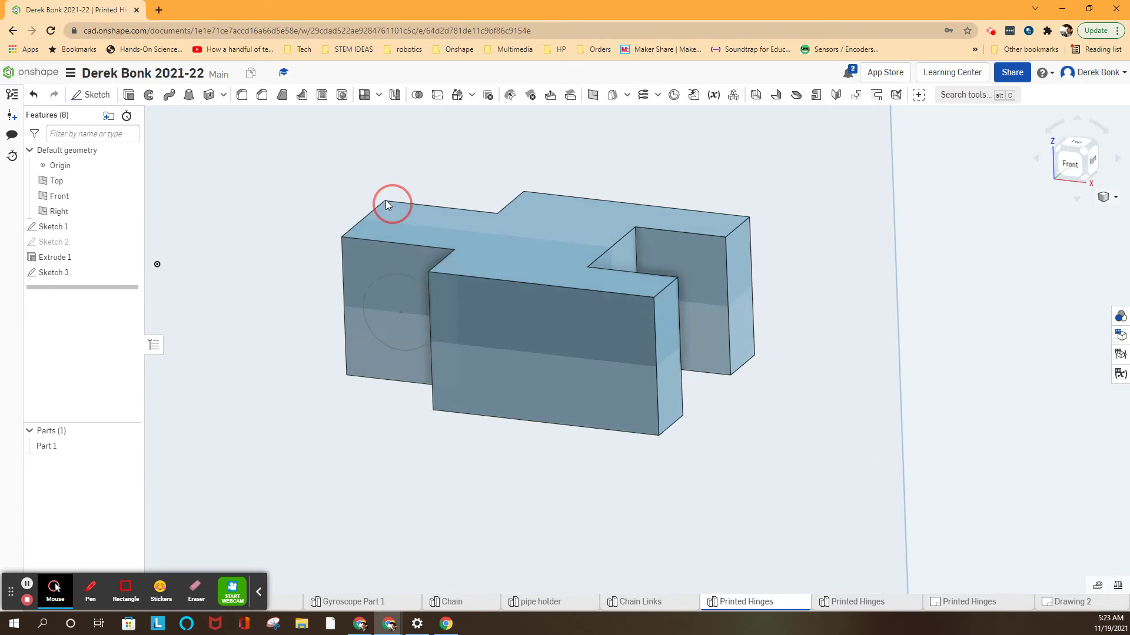
{"action": "left_click", "coordinate": [129, 95]}
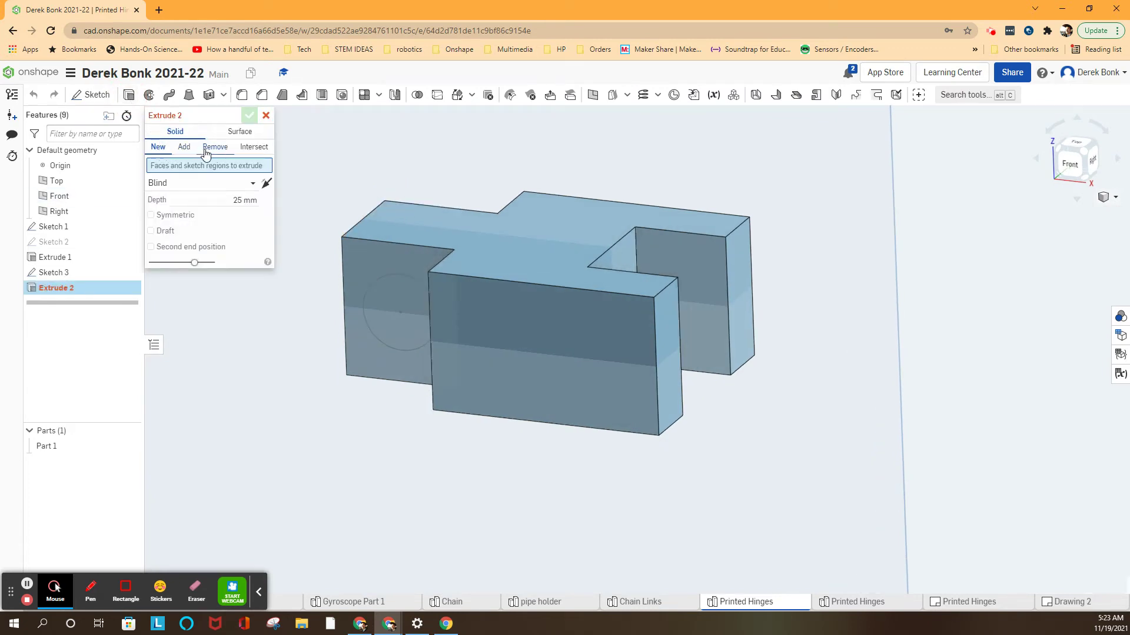
{"action": "left_click", "coordinate": [214, 149]}
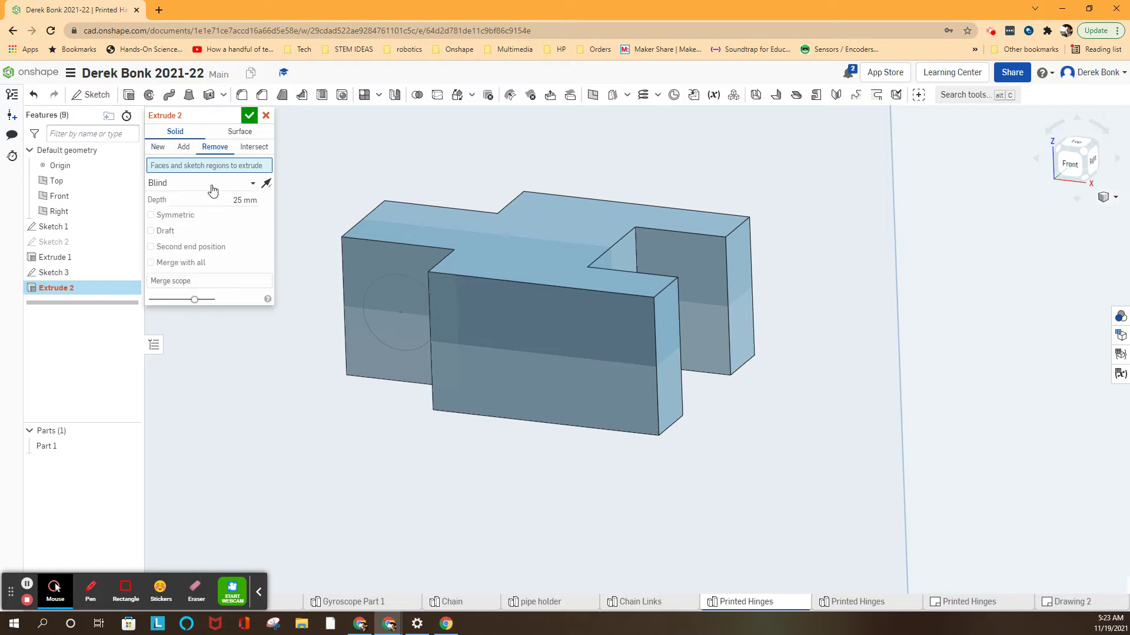
{"action": "left_click", "coordinate": [380, 290]}
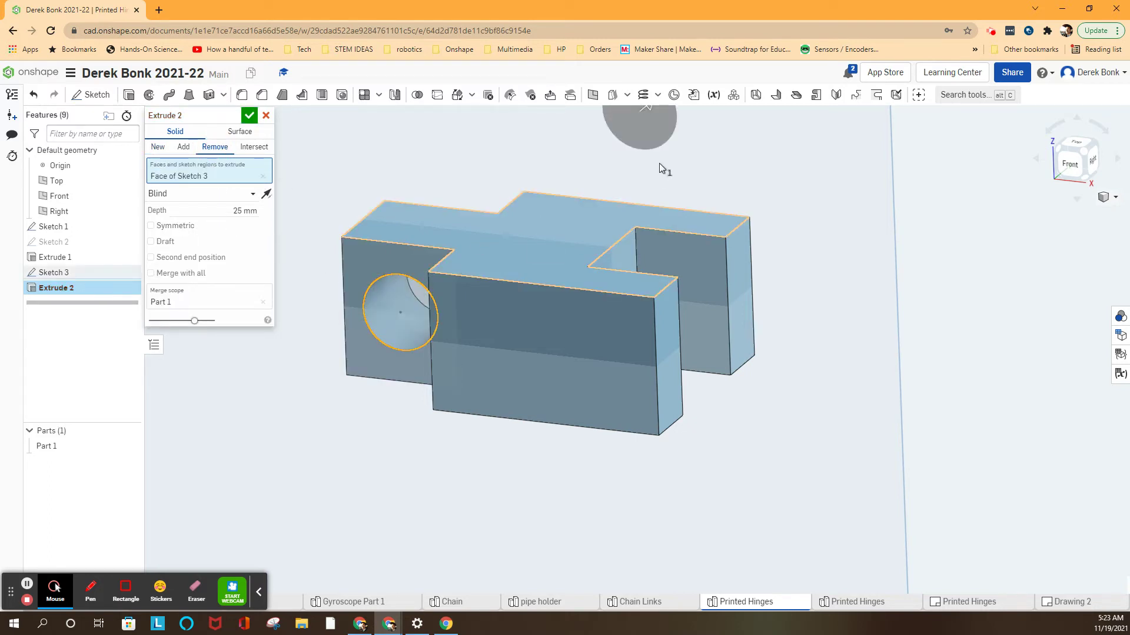
{"action": "left_click", "coordinate": [250, 116]}
{"action": "scroll", "coordinate": [485, 223], "scroll_direction": "down", "scroll_amount": 3}
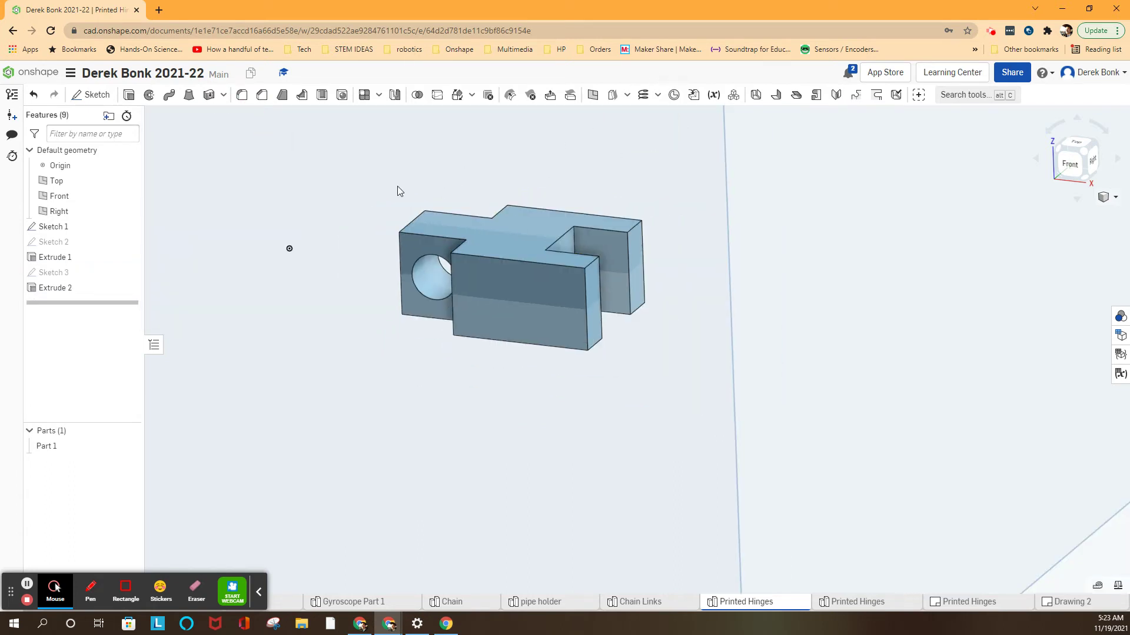
{"action": "right_click_drag", "start_coordinate": [397, 191], "coordinate": [418, 161]}
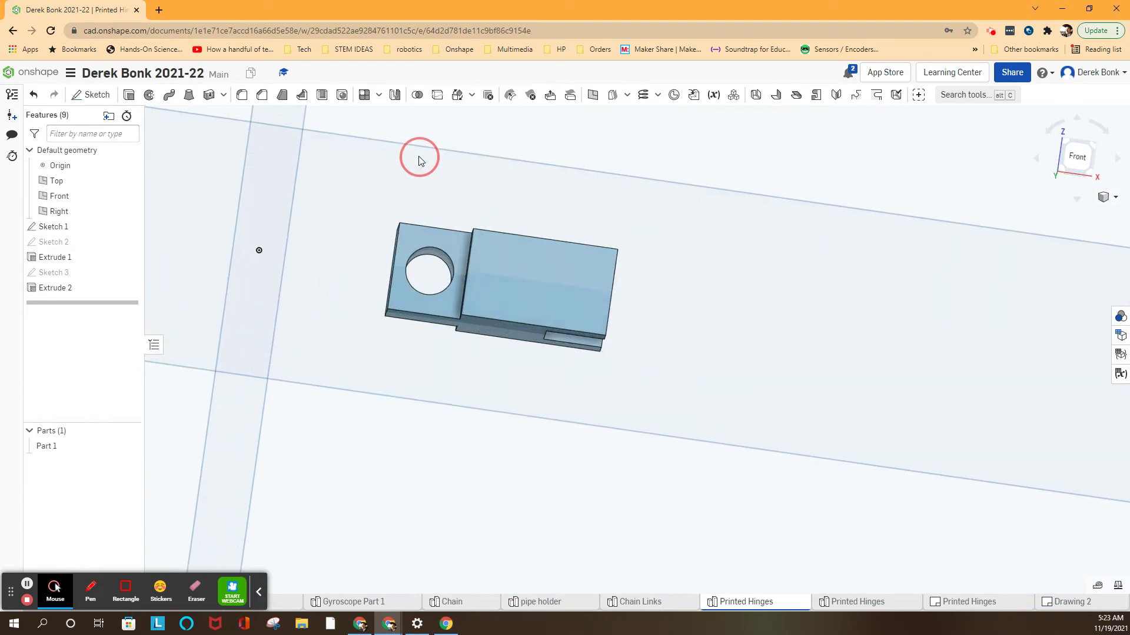
{"action": "right_click_drag", "start_coordinate": [418, 162], "coordinate": [415, 171]}
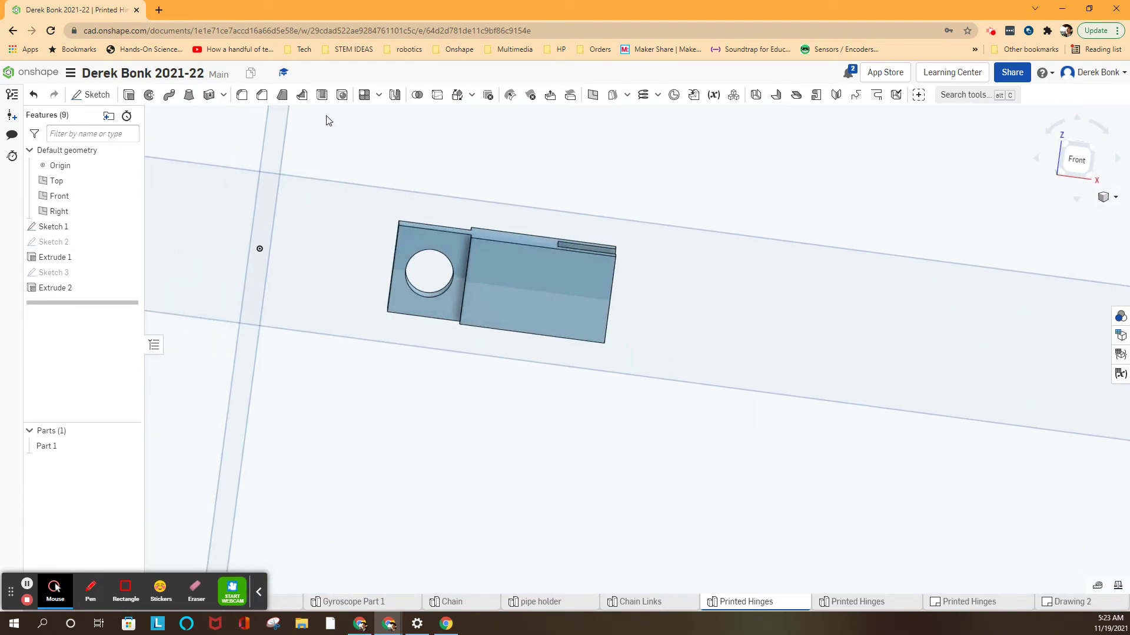
- Fillet the top and bottom edges beside the hole with a 3 mm radius
{"action": "left_click", "coordinate": [242, 95]}
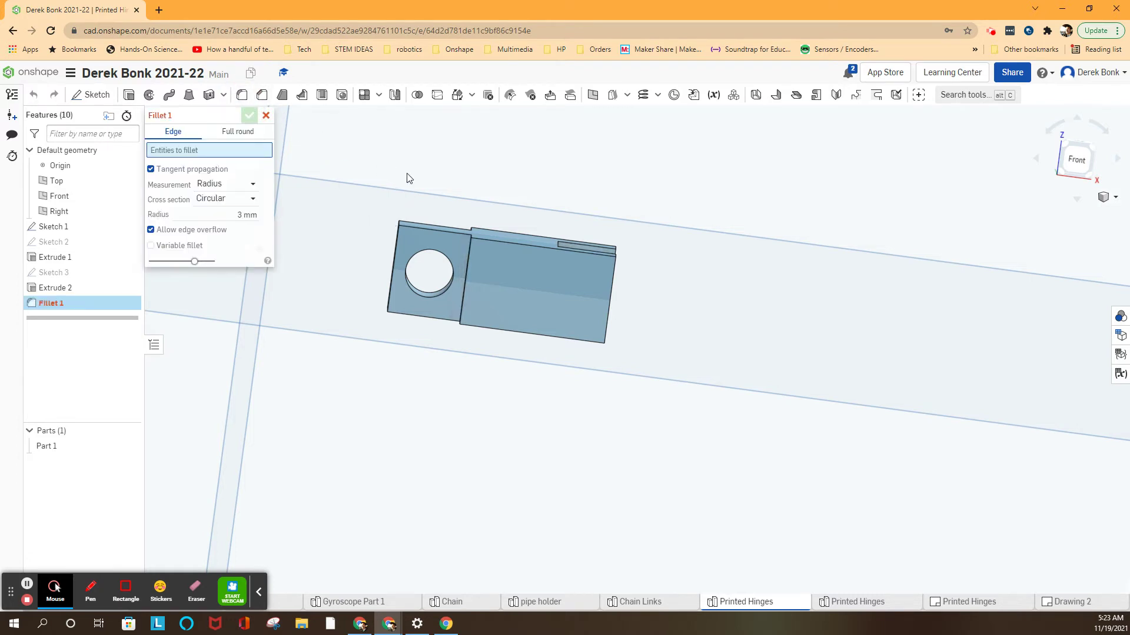
{"action": "right_click_drag", "start_coordinate": [406, 178], "coordinate": [404, 215]}
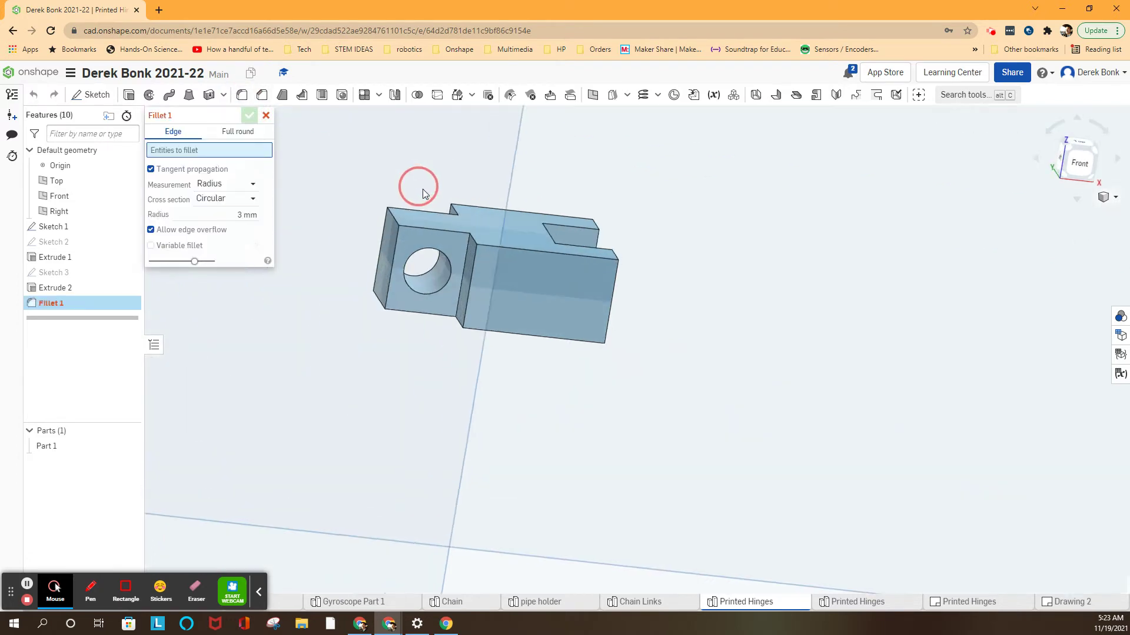
{"action": "left_click", "coordinate": [395, 219]}
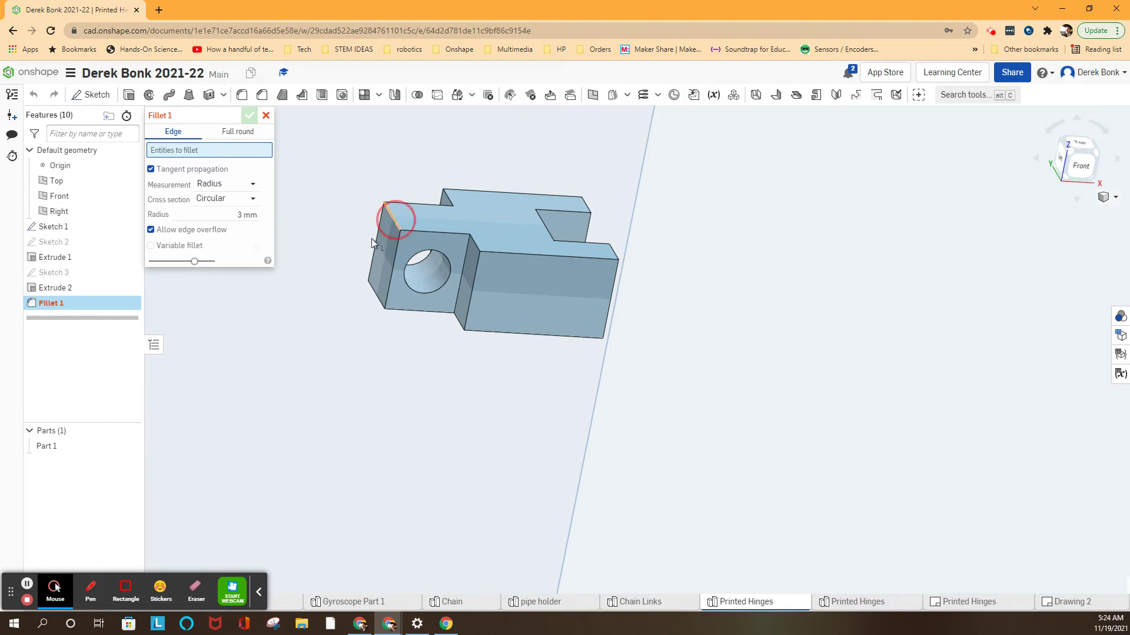
{"action": "left_click", "coordinate": [374, 294]}
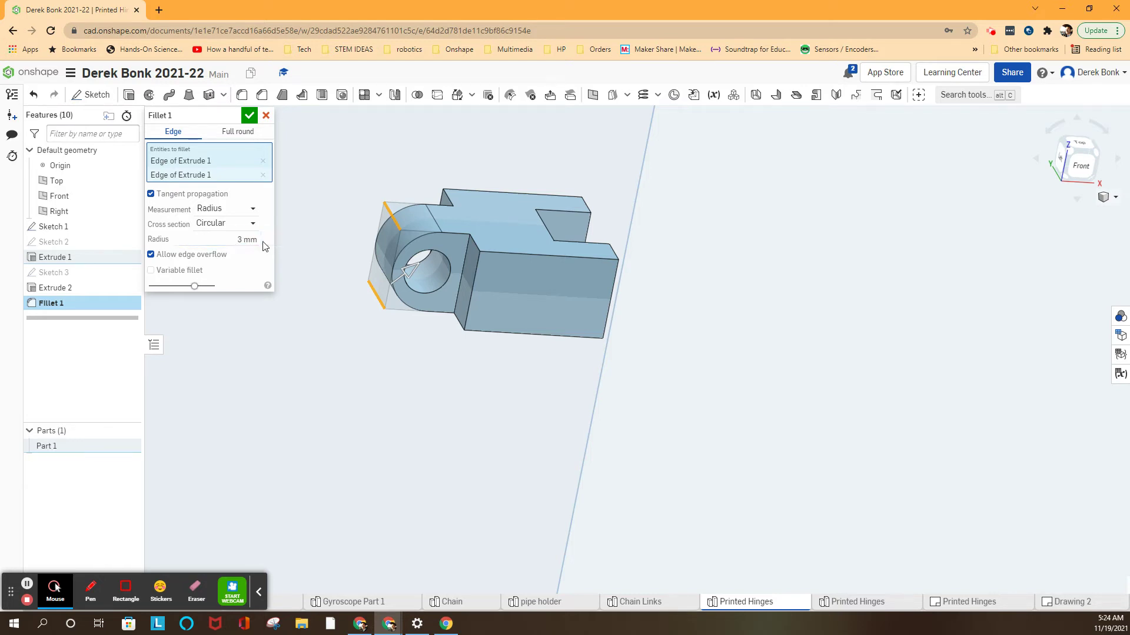
{"action": "right_click_drag", "start_coordinate": [399, 166], "coordinate": [411, 166]}
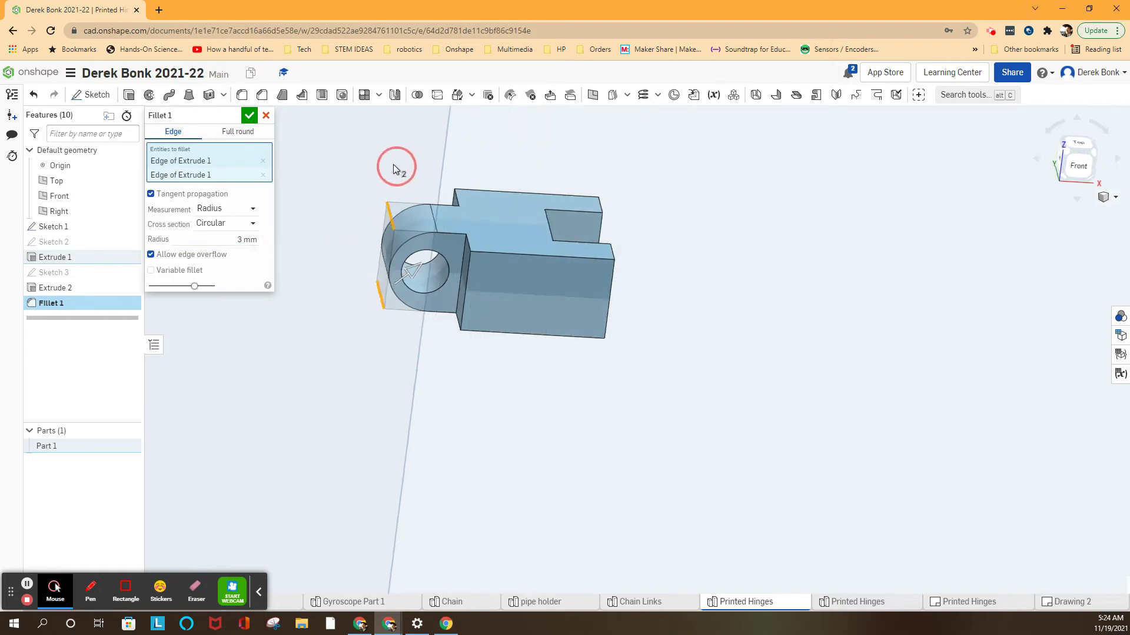
{"action": "left_click", "coordinate": [249, 115]}
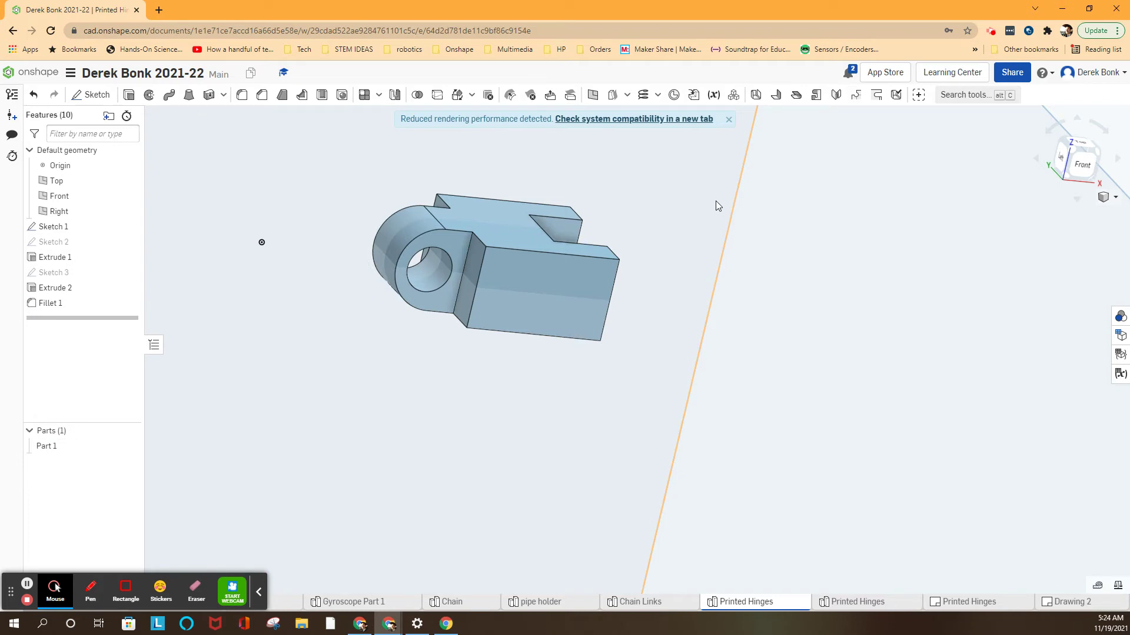
{"action": "mouse_move", "coordinate": [713, 201]}
{"action": "right_mouse_down"}
{"action": "mouse_move", "coordinate": [665, 204]}
{"action": "mouse_move", "coordinate": [670, 195]}
{"action": "right_mouse_up"}
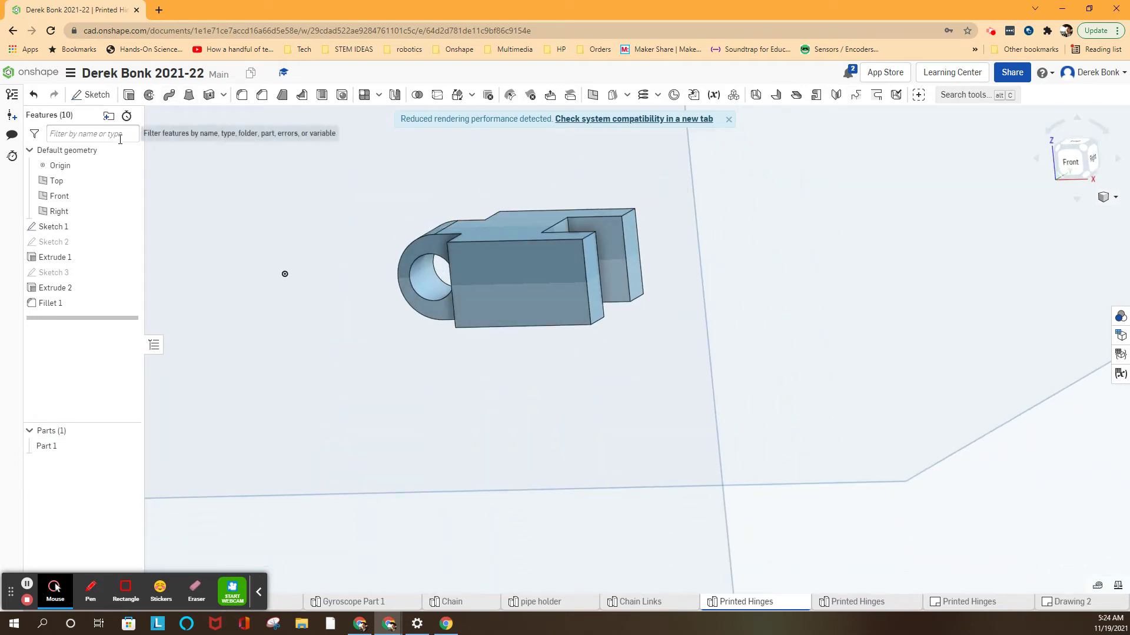
- Fillet the four end edges of the far tab and front block at 3 mm
{"action": "left_click", "coordinate": [243, 100]}
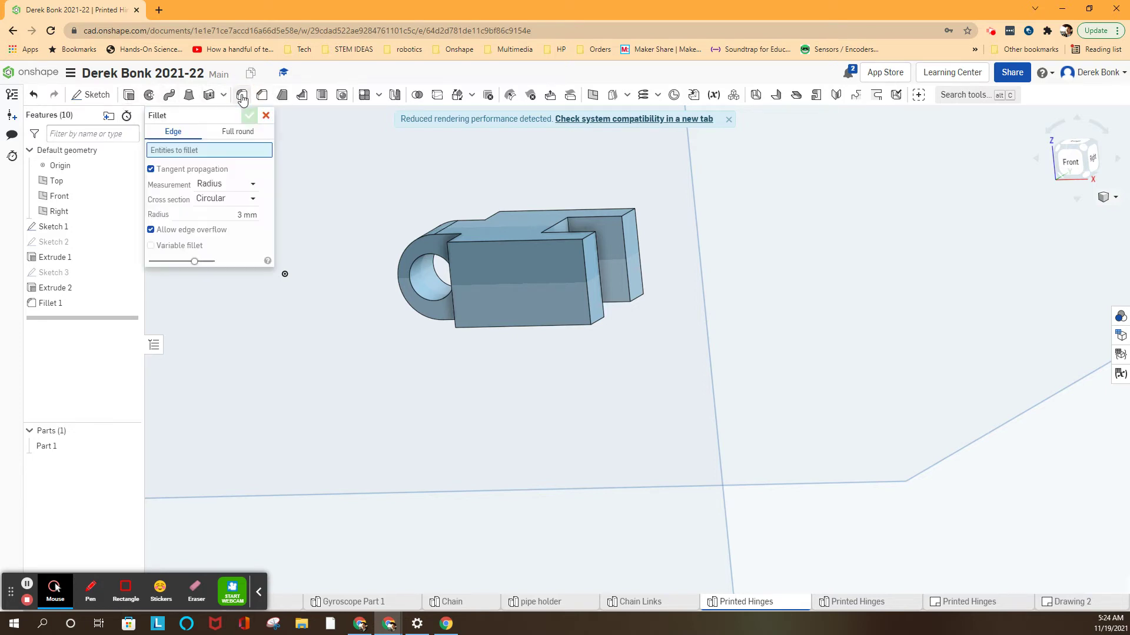
{"action": "left_click", "coordinate": [630, 213]}
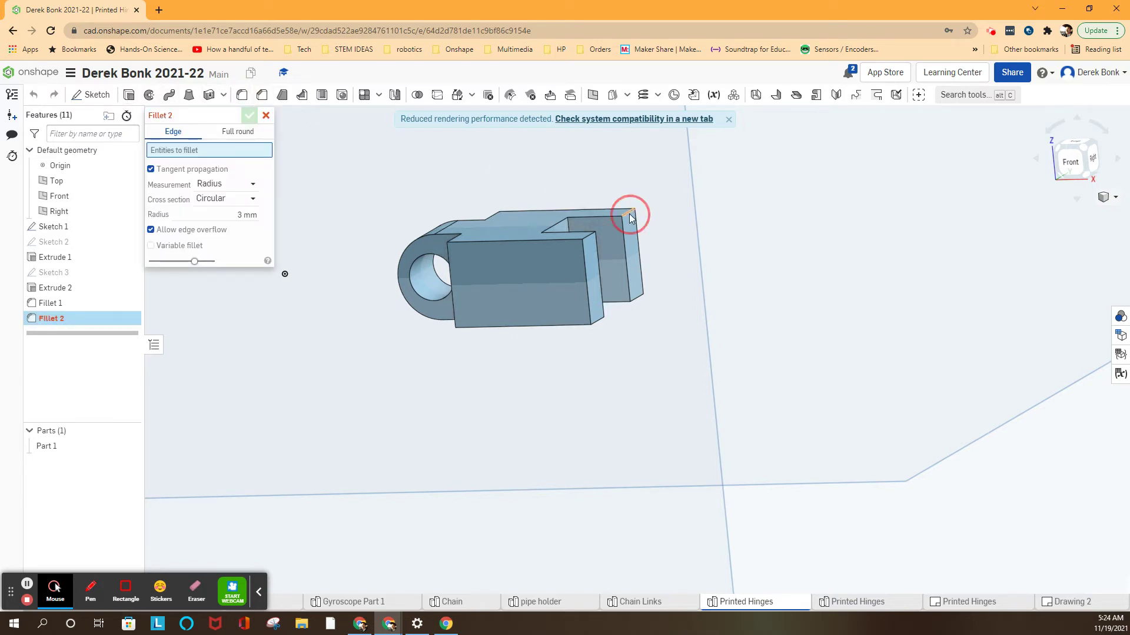
{"action": "left_click", "coordinate": [639, 300]}
{"action": "left_click", "coordinate": [593, 320]}
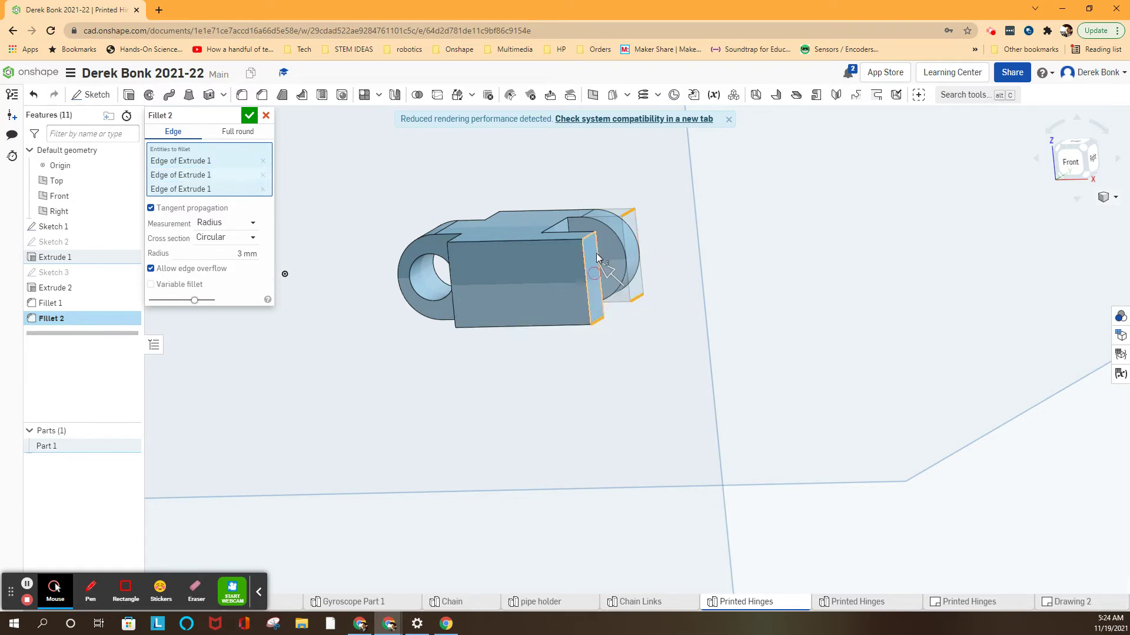
{"action": "left_click", "coordinate": [589, 238]}
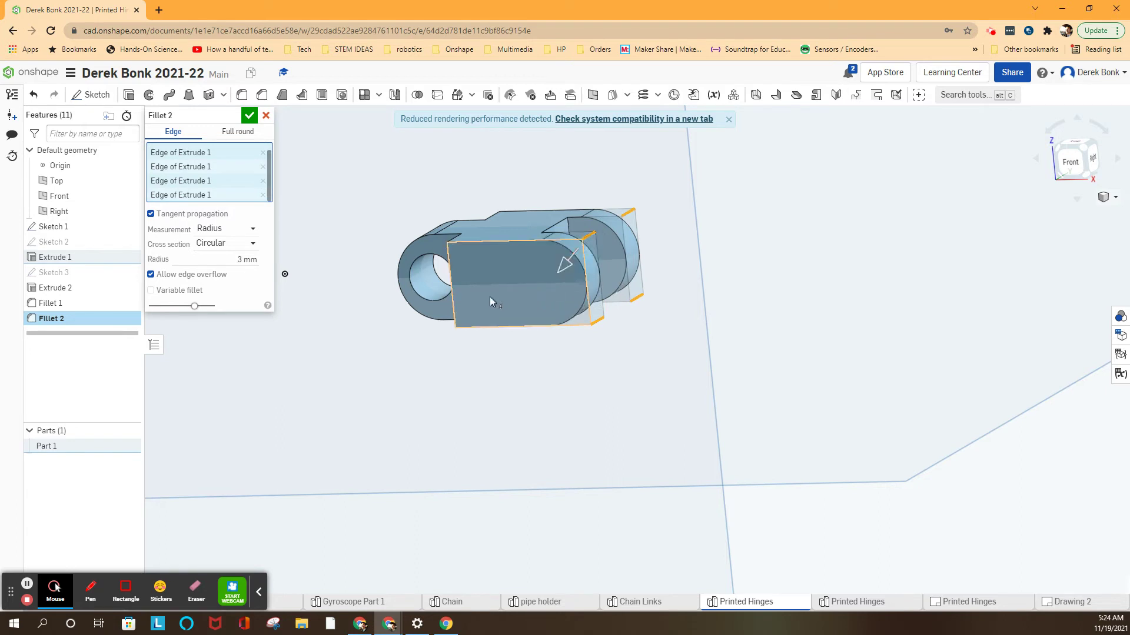
{"action": "left_click", "coordinate": [249, 117]}
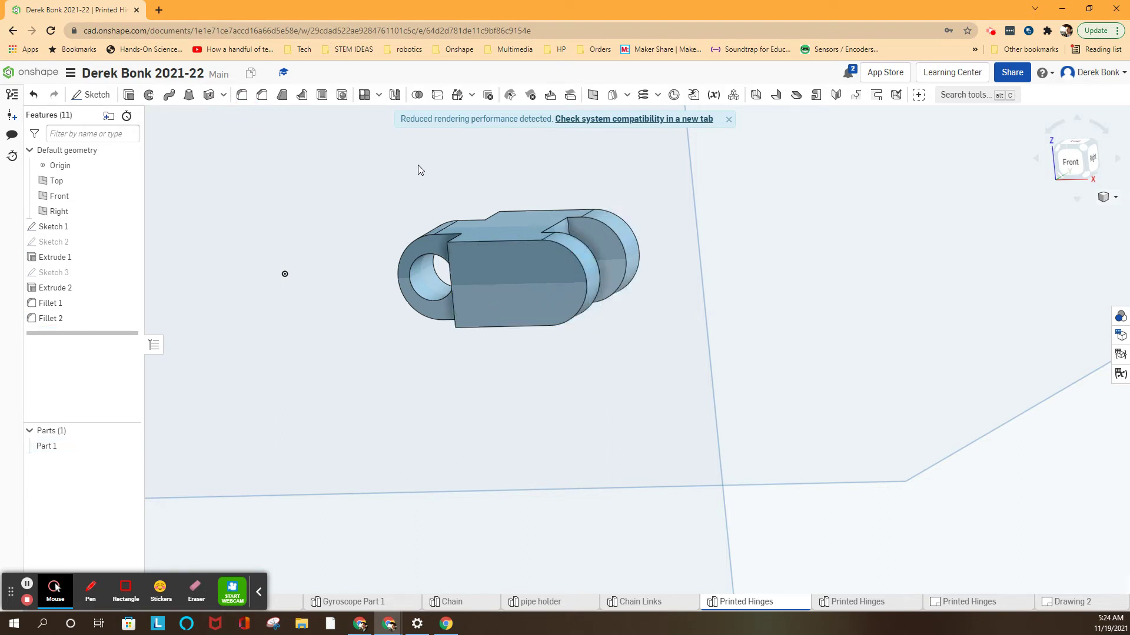
{"action": "left_click", "coordinate": [605, 256]}
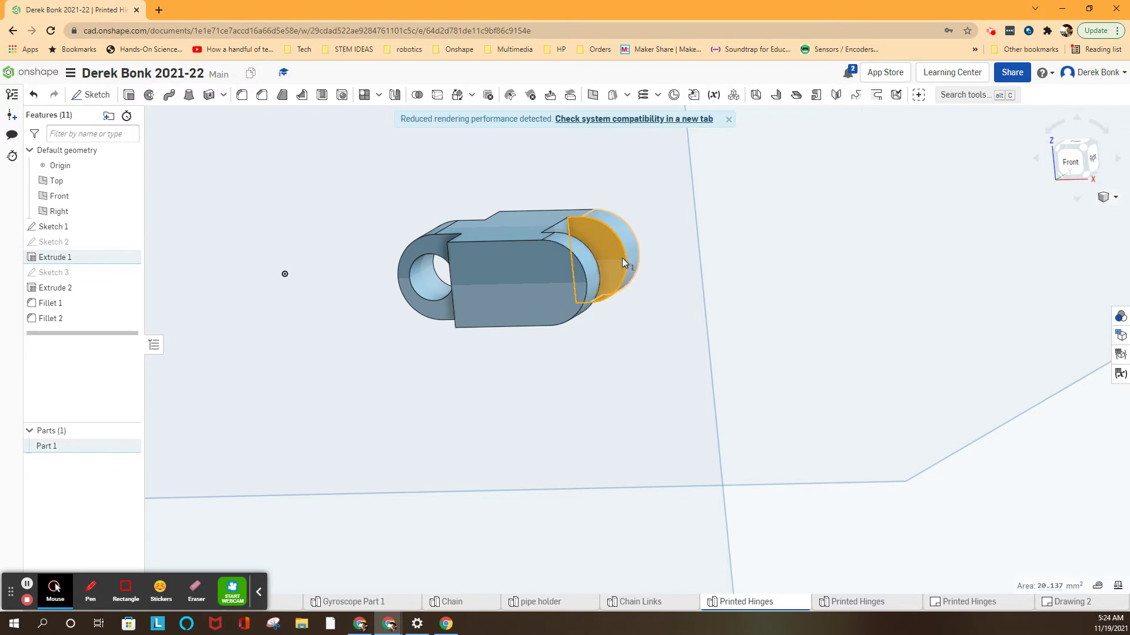
- Delete Fillet 2 from the feature list, then open Fillet 1's context menu
{"action": "right_click", "coordinate": [115, 320]}
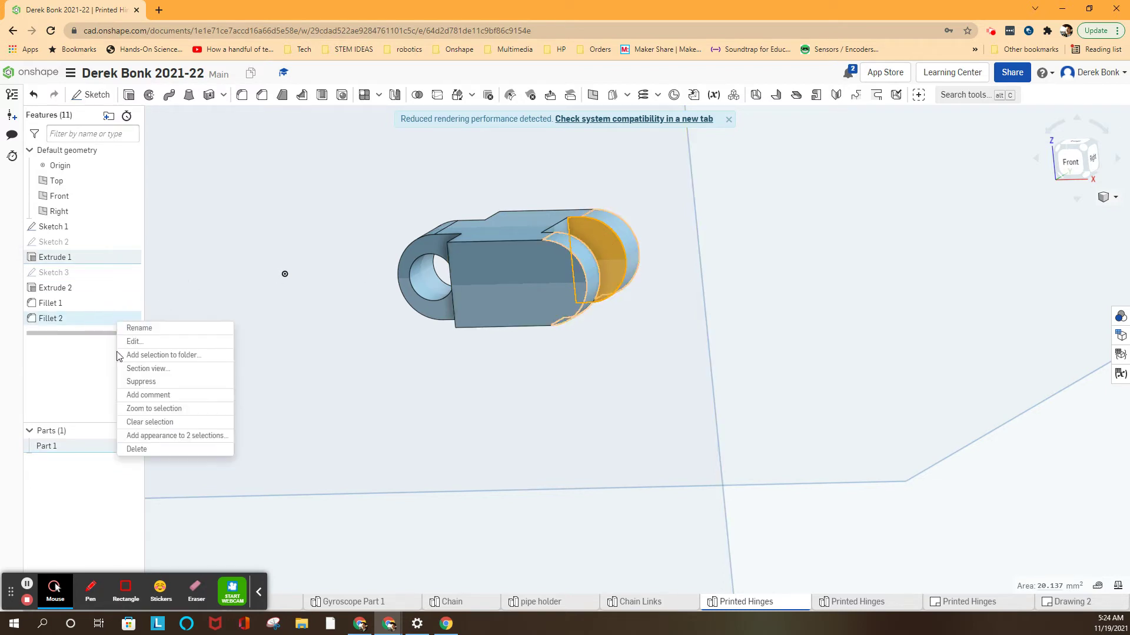
{"action": "left_click", "coordinate": [140, 449]}
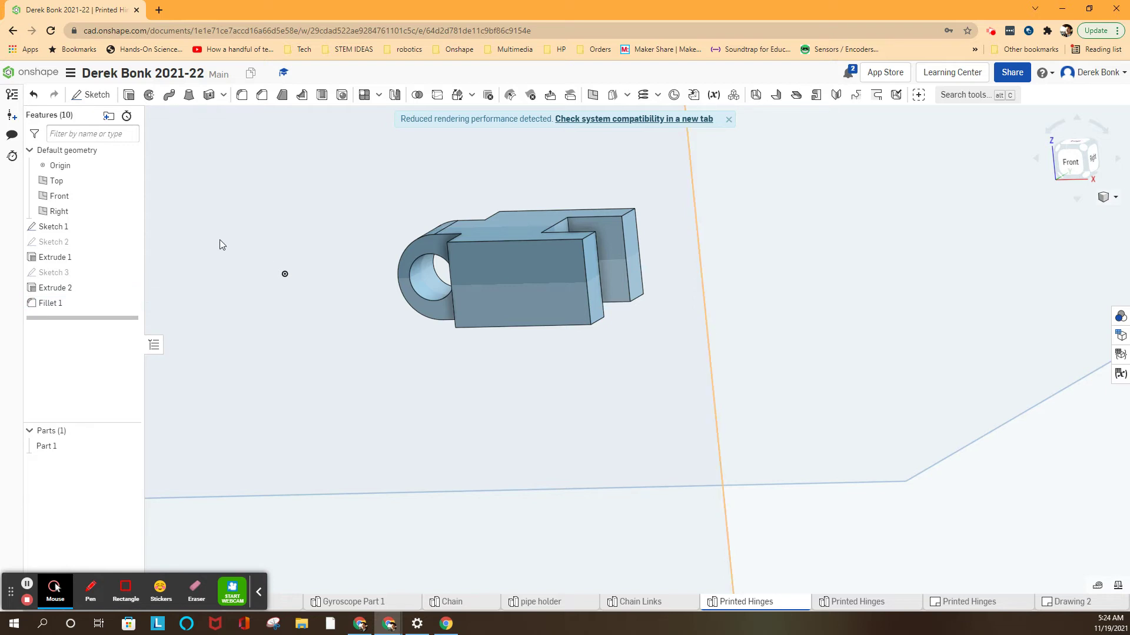
{"action": "right_click", "coordinate": [48, 302]}
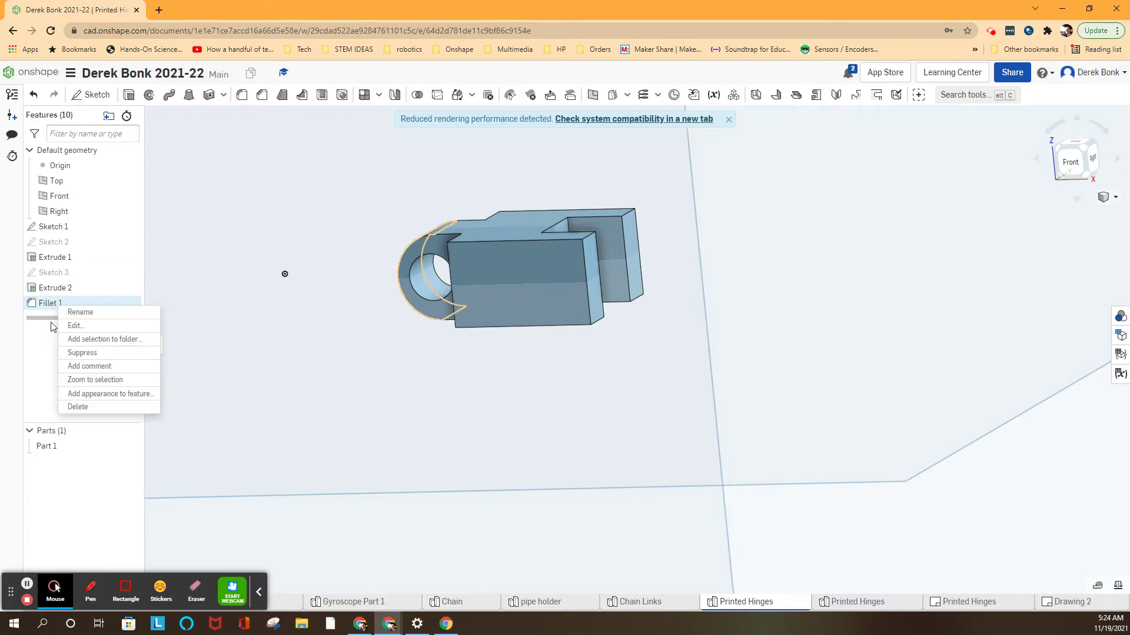
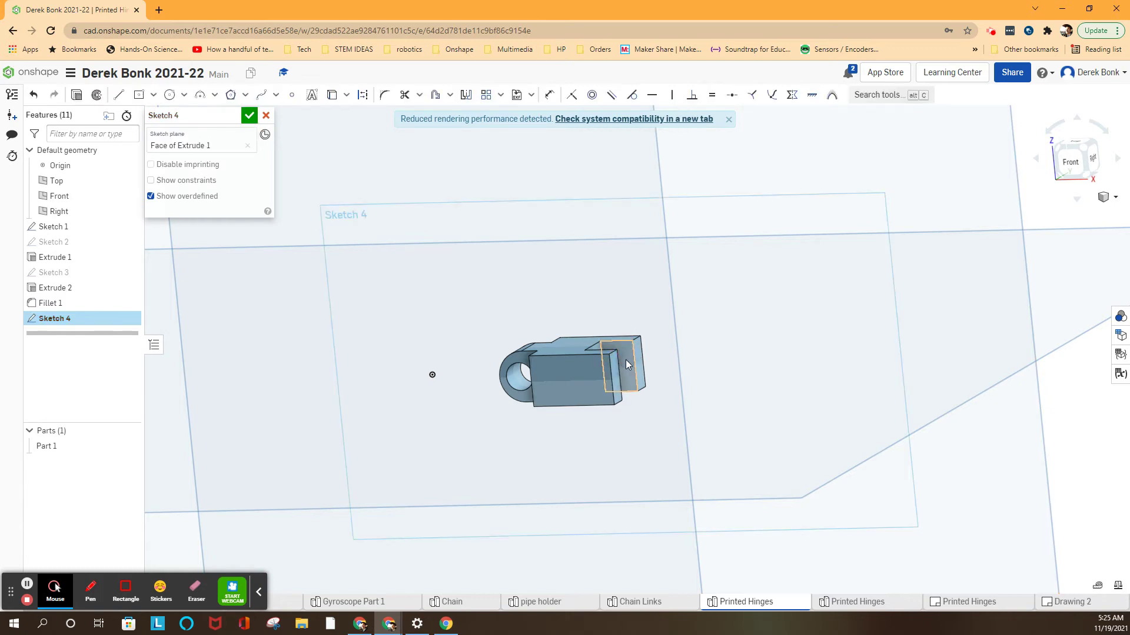
{"action": "scroll", "coordinate": [630, 354], "scroll_direction": "up", "scroll_amount": 3}
- Draw a center-point circle about 3.6 across on the groove face, then orbit to inspect the part
{"action": "mouse_move", "coordinate": [626, 289]}
{"action": "right_mouse_down"}
{"action": "mouse_move", "coordinate": [636, 315]}
{"action": "mouse_move", "coordinate": [610, 322]}
{"action": "right_mouse_up"}
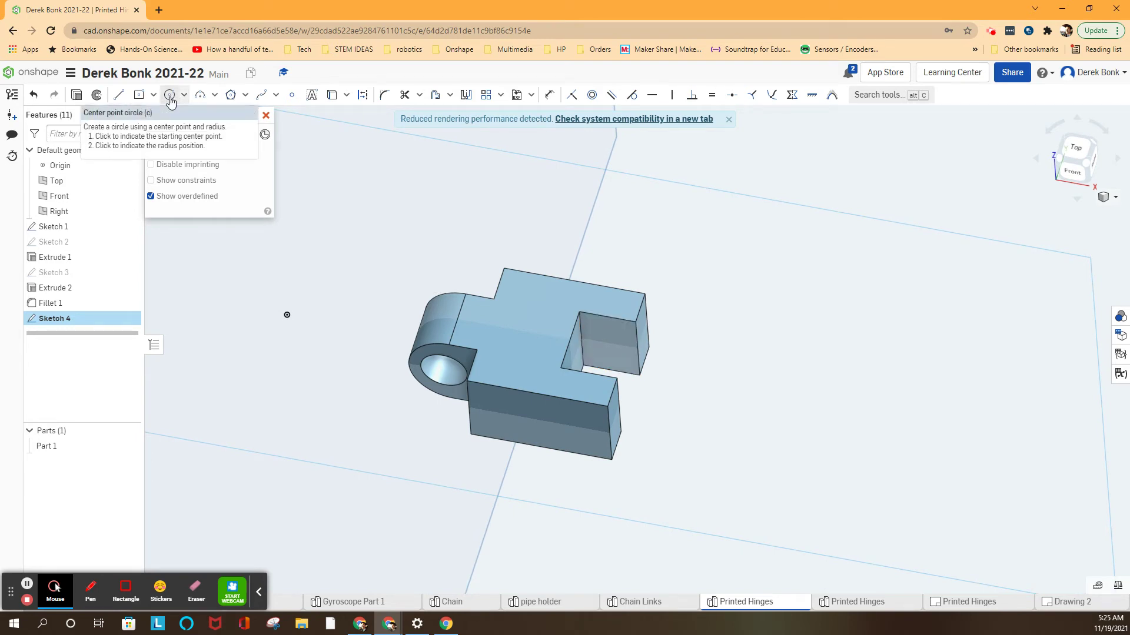
{"action": "left_click", "coordinate": [170, 96]}
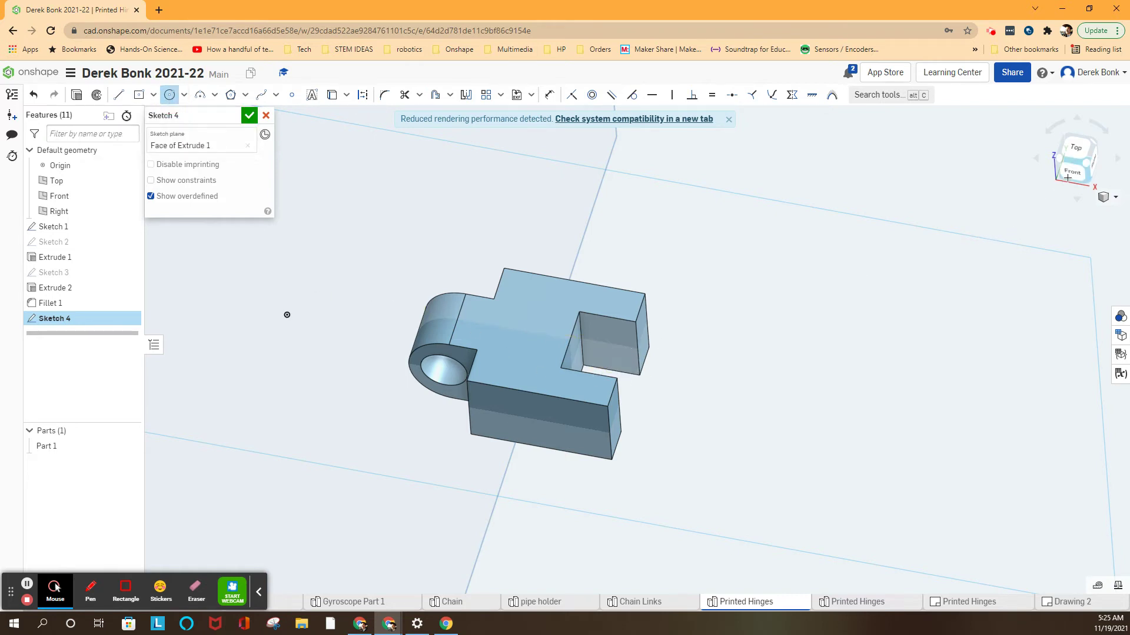
{"action": "key", "text": "n"}
{"action": "scroll", "coordinate": [318, 364], "scroll_direction": "down", "scroll_amount": 2}
{"action": "scroll", "coordinate": [343, 368], "scroll_direction": "down", "scroll_amount": 2}
{"action": "scroll", "coordinate": [383, 358], "scroll_direction": "down", "scroll_amount": 3}
{"action": "scroll", "coordinate": [423, 335], "scroll_direction": "down", "scroll_amount": 3}
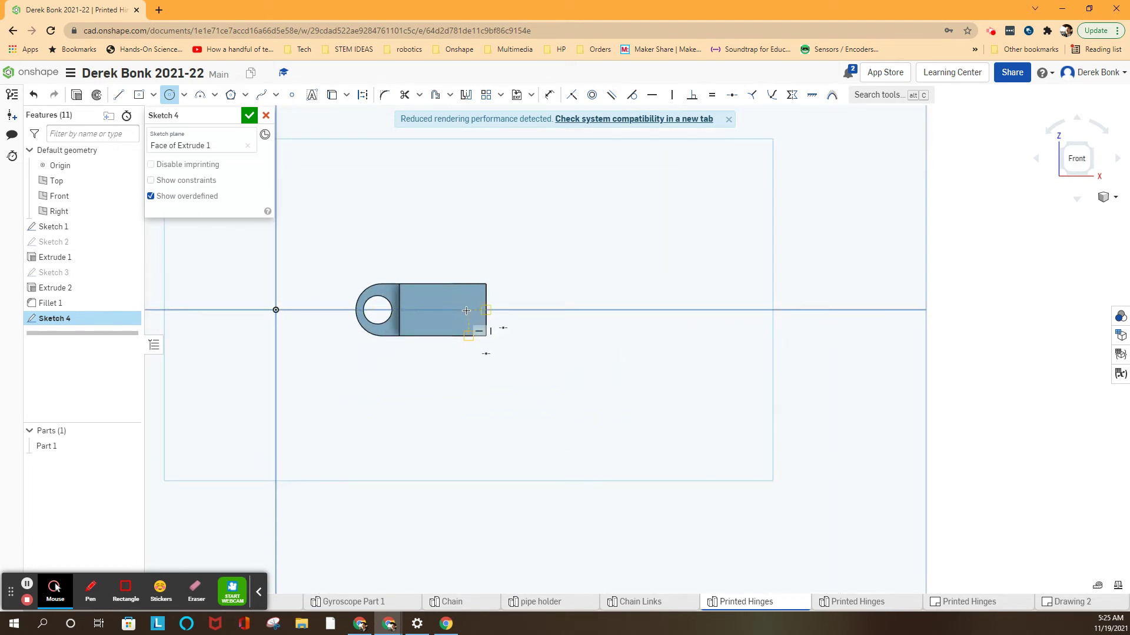
{"action": "left_click", "coordinate": [469, 310]}
{"action": "left_click", "coordinate": [483, 315]}
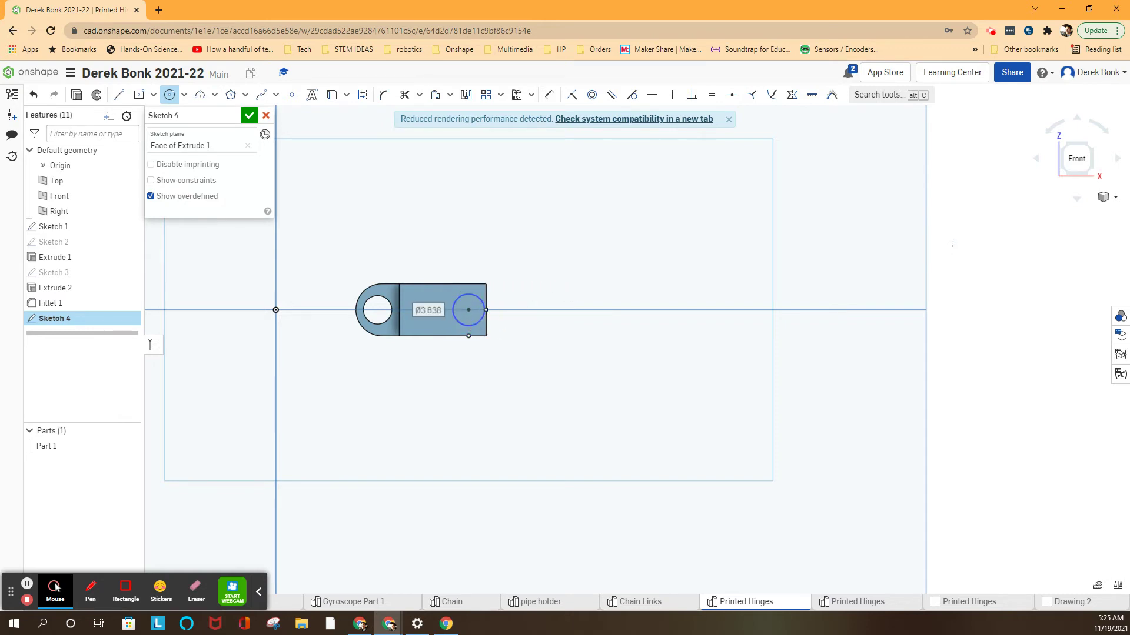
{"action": "mouse_move", "coordinate": [718, 256]}
{"action": "right_mouse_down"}
{"action": "mouse_move", "coordinate": [702, 281]}
{"action": "mouse_move", "coordinate": [613, 291]}
{"action": "right_mouse_up"}
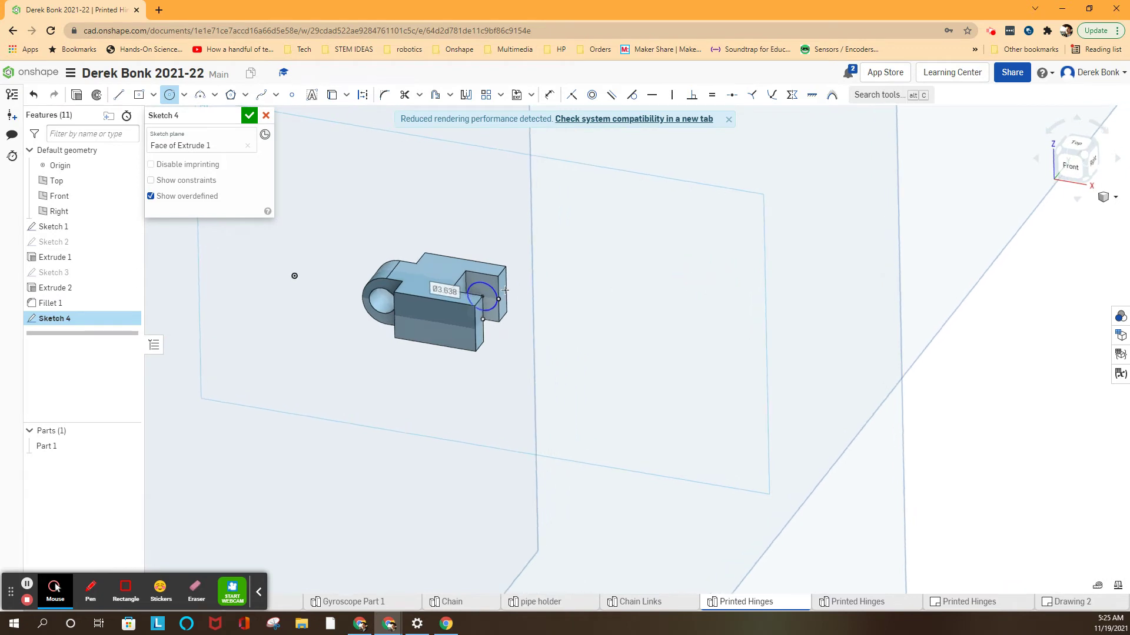
{"action": "scroll", "coordinate": [505, 289], "scroll_direction": "up", "scroll_amount": 5}
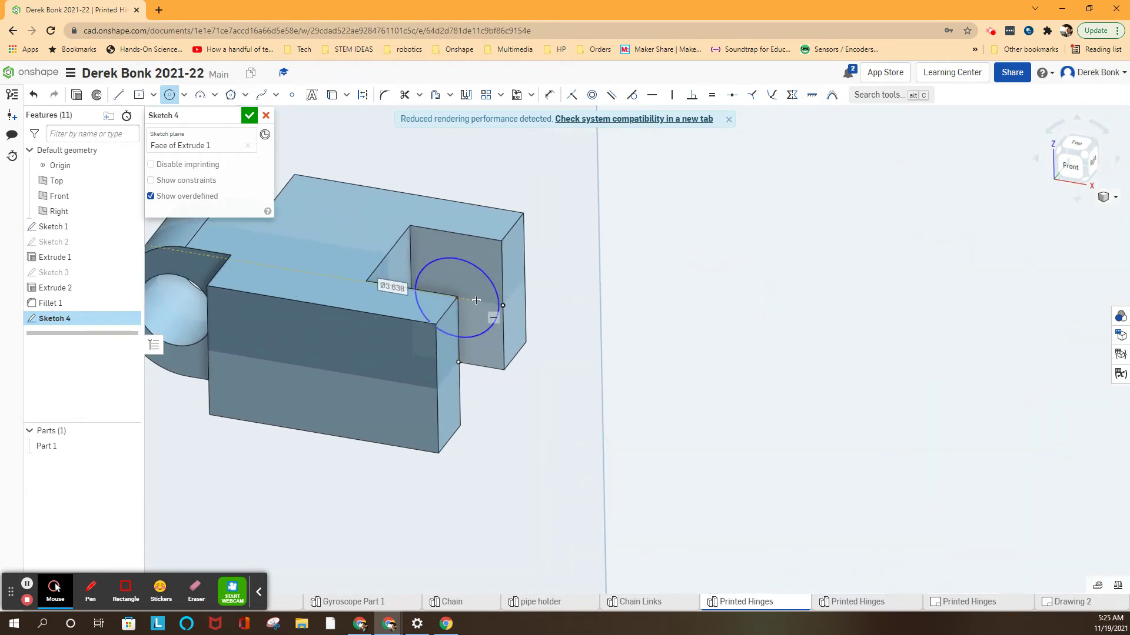
{"action": "right_click_drag", "start_coordinate": [485, 279], "coordinate": [484, 261]}
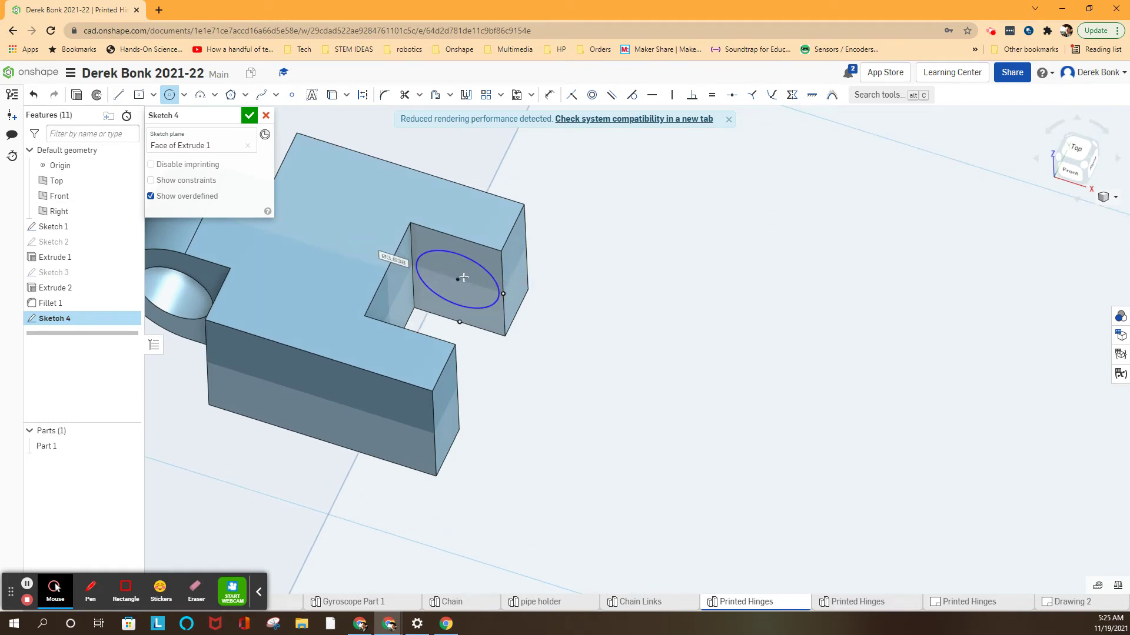
{"action": "mouse_move", "coordinate": [711, 308]}
{"action": "right_mouse_down"}
{"action": "mouse_move", "coordinate": [719, 279]}
{"action": "mouse_move", "coordinate": [736, 272]}
{"action": "right_mouse_up"}
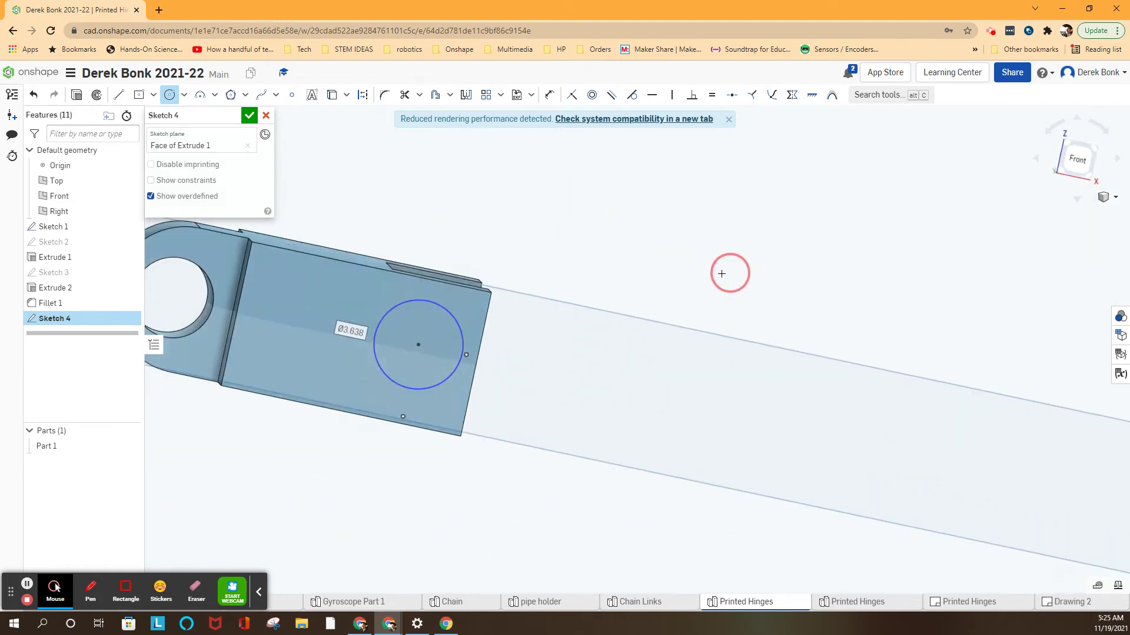
{"action": "right_click_drag", "start_coordinate": [721, 274], "coordinate": [694, 277]}
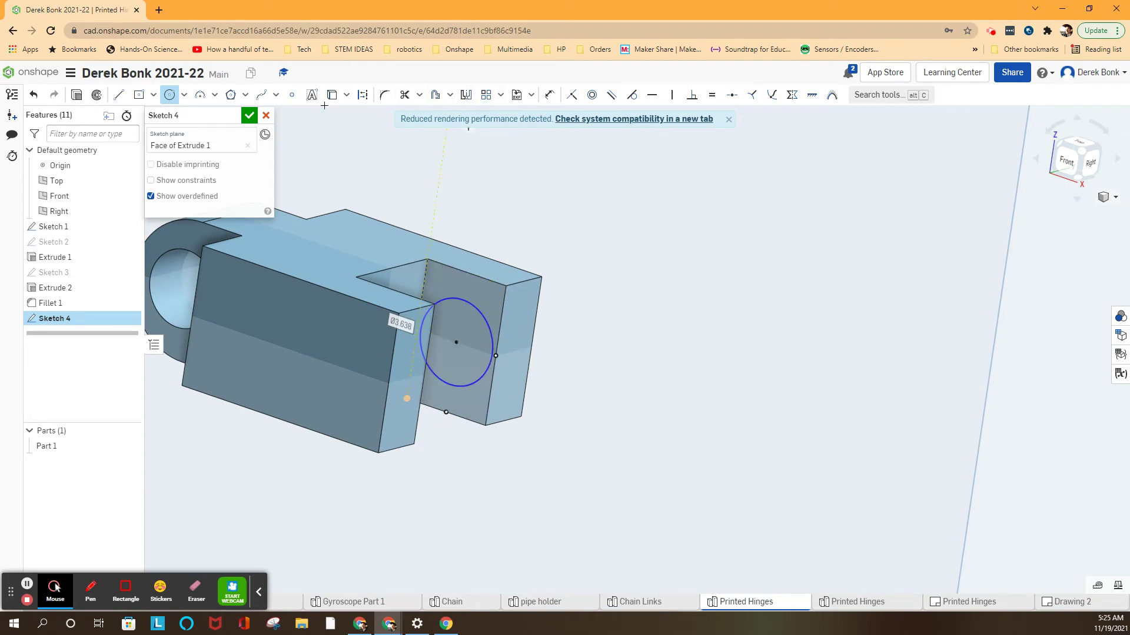
- Give the groove circle a 3 mm diameter dimension
{"action": "left_click", "coordinate": [549, 95]}
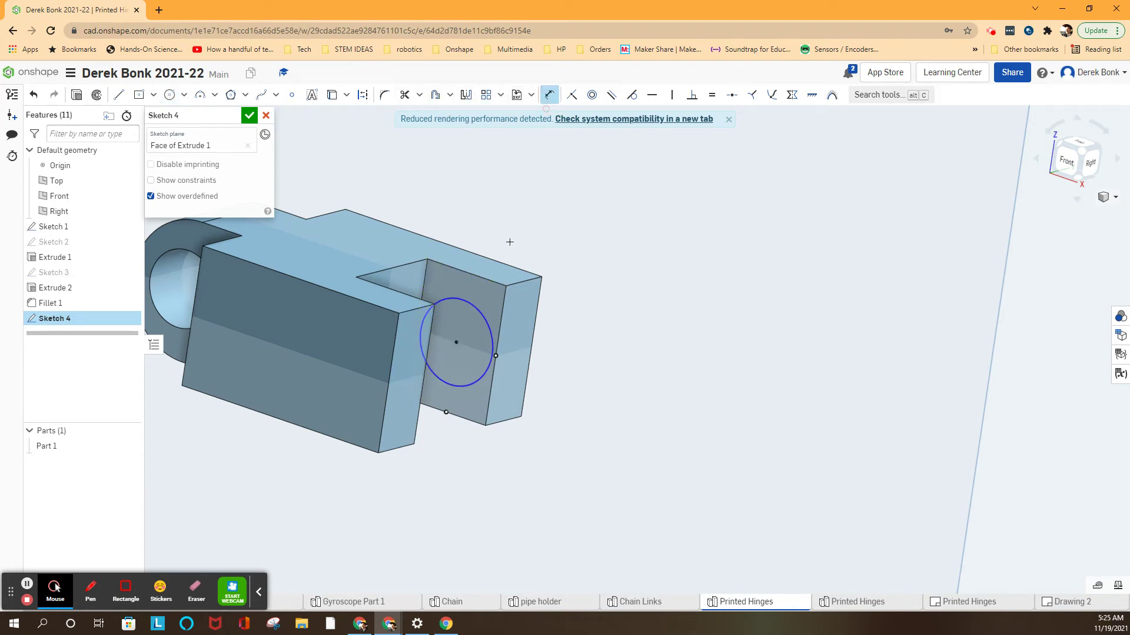
{"action": "left_click", "coordinate": [481, 307]}
{"action": "left_click", "coordinate": [482, 304]}
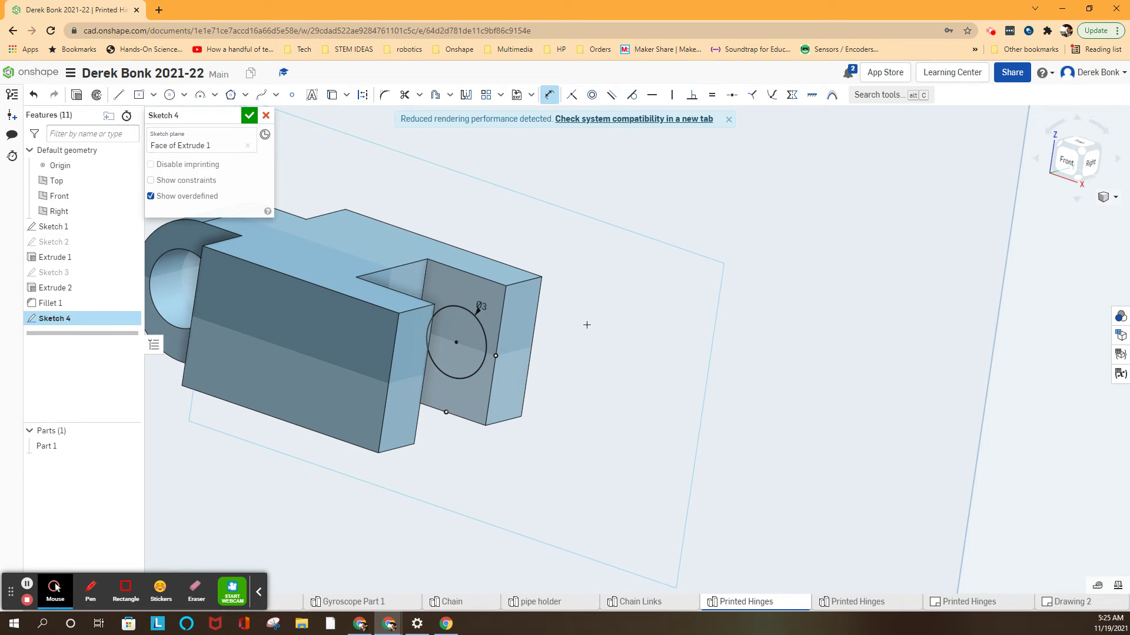
- Switch to the other Printed Hinges document and check the right-section arc's radius in 3D
{"action": "left_click", "coordinate": [866, 610]}
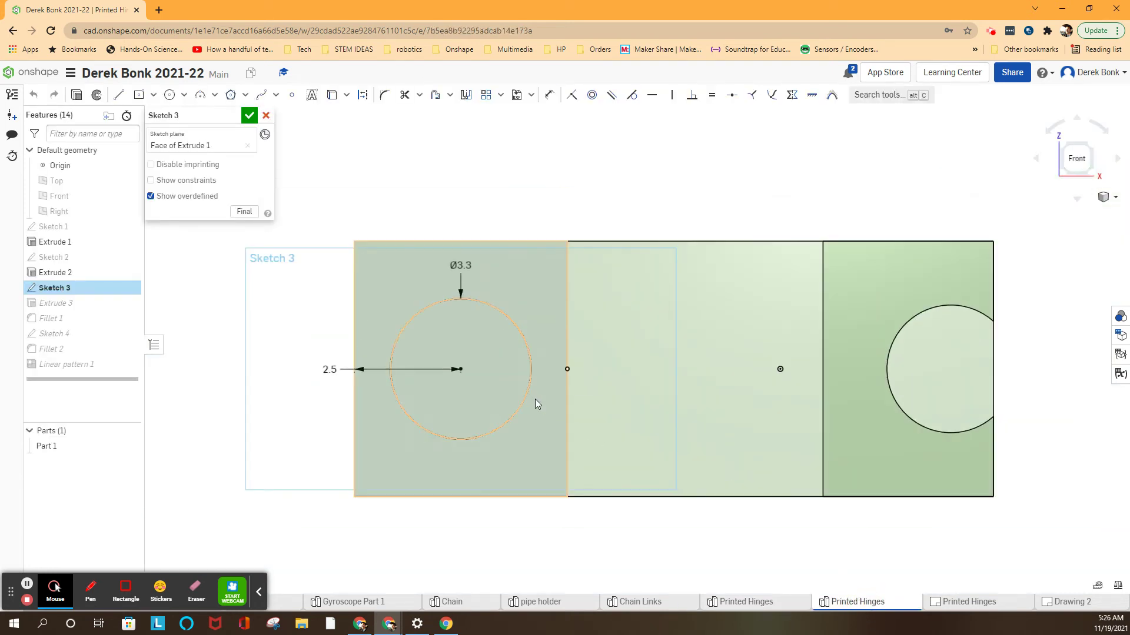
{"action": "scroll", "coordinate": [530, 391], "scroll_direction": "down", "scroll_amount": 1}
{"action": "scroll", "coordinate": [526, 386], "scroll_direction": "down", "scroll_amount": 4}
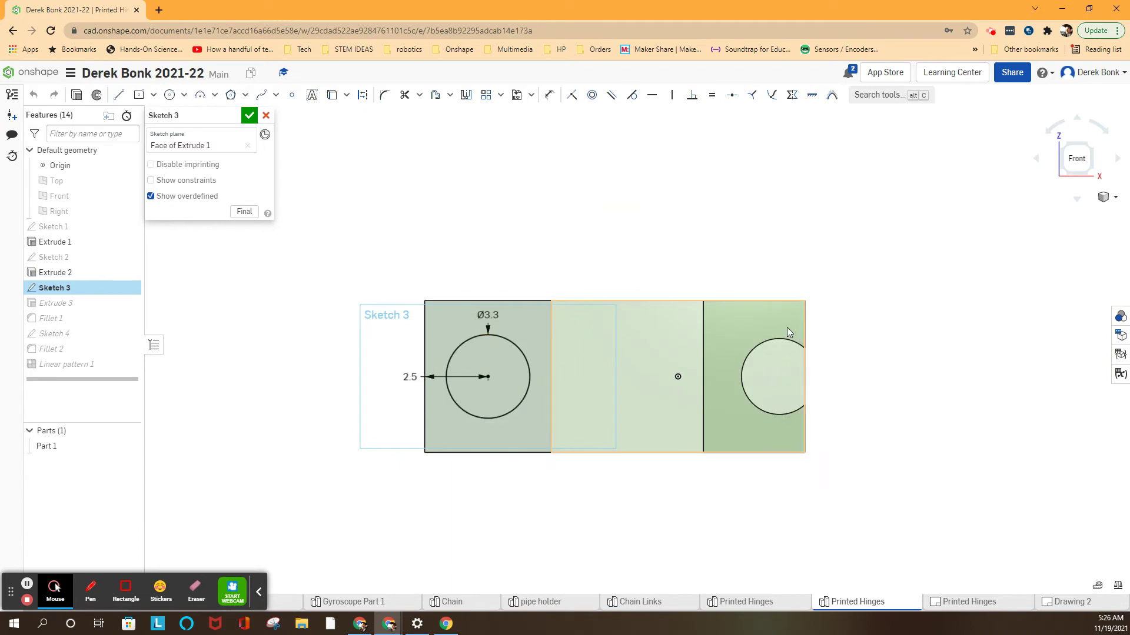
{"action": "right_click_drag", "start_coordinate": [606, 206], "coordinate": [602, 231]}
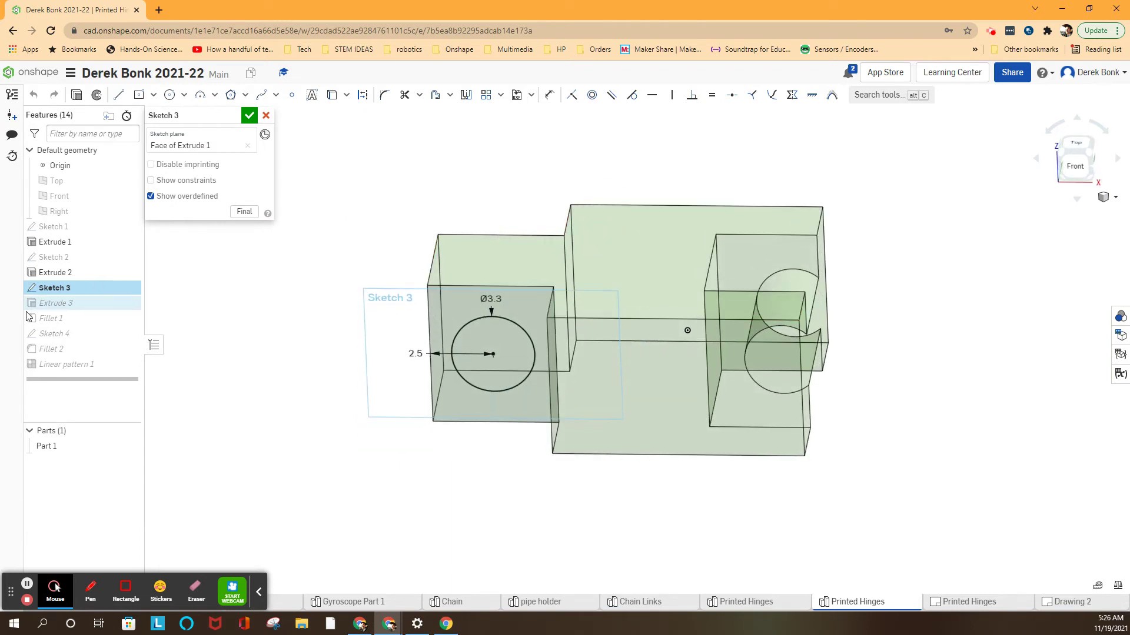
{"action": "left_click", "coordinate": [777, 276]}
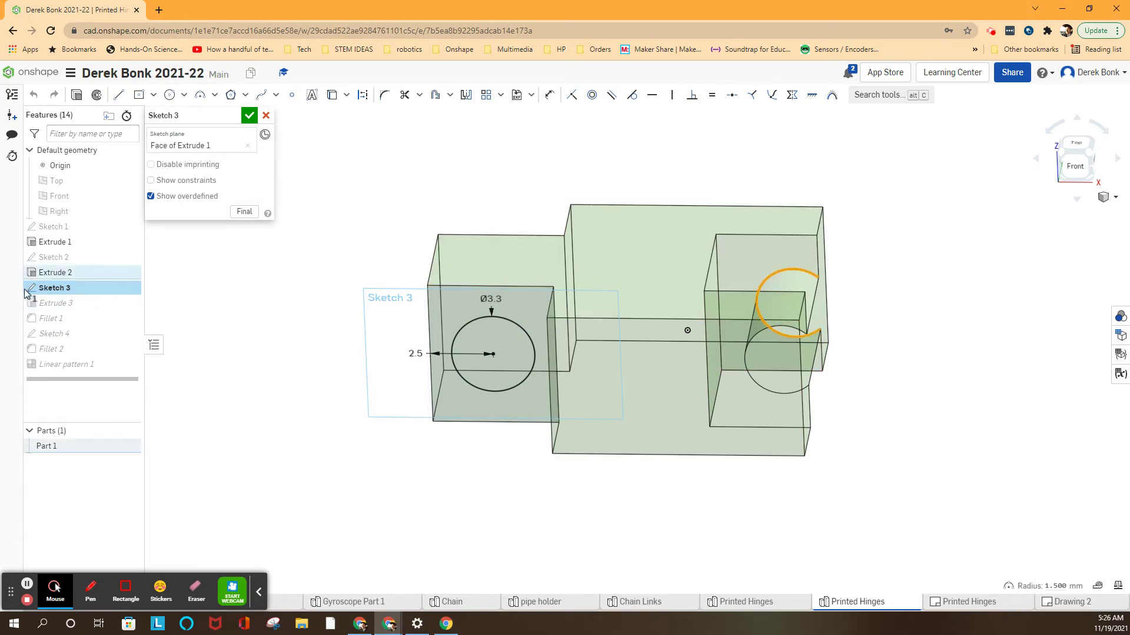
- Edit Sketch 2, move its 0.5 dimension label aside, then return to the other part studio
{"action": "double_click", "coordinate": [55, 257]}
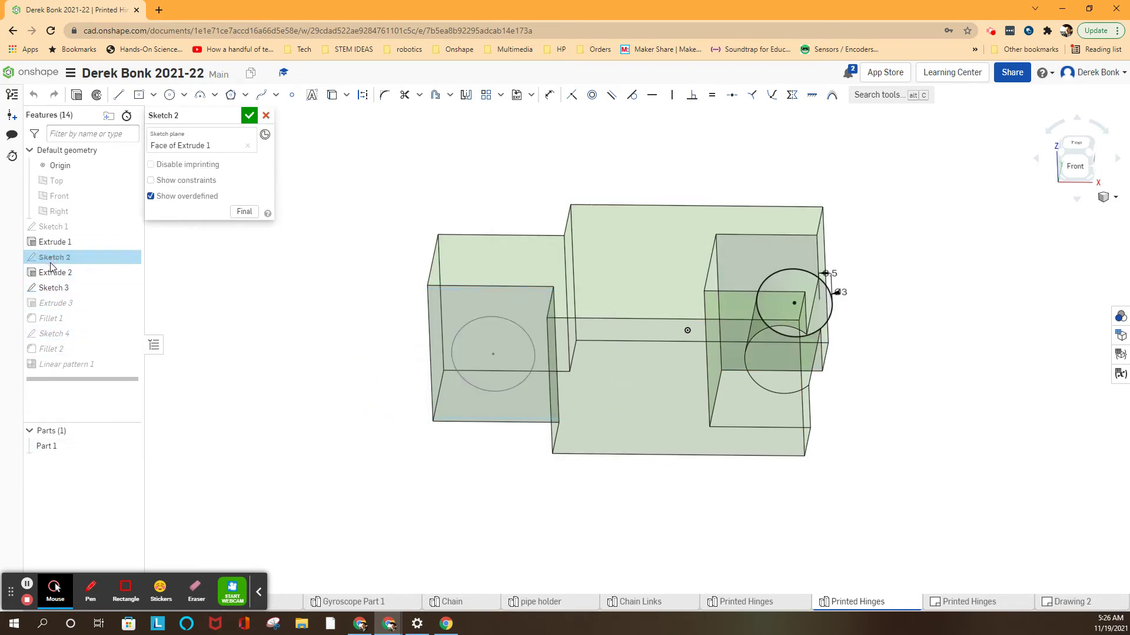
{"action": "scroll", "coordinate": [837, 301], "scroll_direction": "up", "scroll_amount": 3}
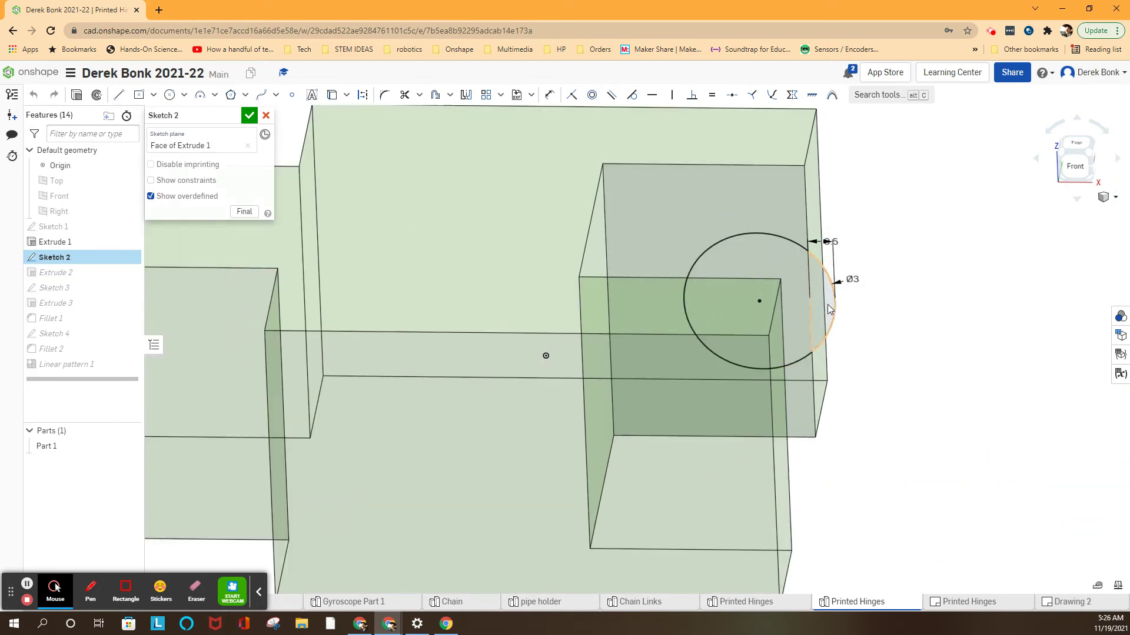
{"action": "left_click", "coordinate": [834, 297]}
{"action": "right_click_drag", "start_coordinate": [833, 297], "coordinate": [850, 243]}
{"action": "mouse_move", "coordinate": [846, 236]}
{"action": "left_mouse_down"}
{"action": "mouse_move", "coordinate": [869, 245]}
{"action": "mouse_move", "coordinate": [857, 247]}
{"action": "left_mouse_up"}
{"action": "key", "text": "n"}
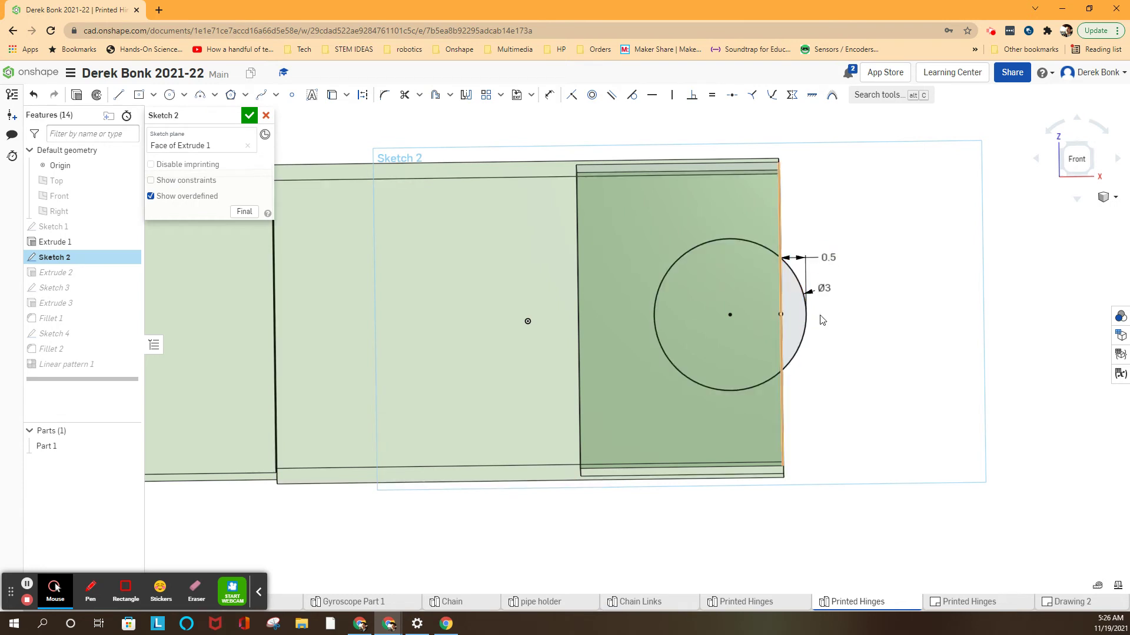
{"action": "left_click", "coordinate": [763, 606]}
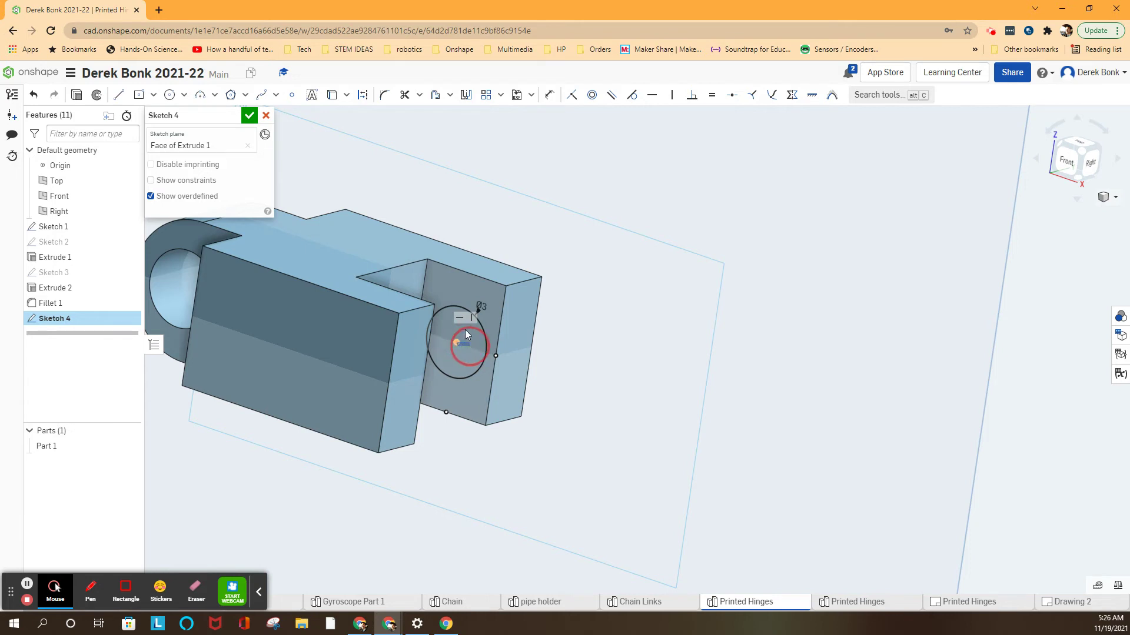
- Delete the vertical constraint holding the pin-hole circle in Sketch 4
{"action": "left_click", "coordinate": [37, 325]}
{"action": "left_click", "coordinate": [450, 327]}
{"action": "left_click", "coordinate": [454, 443]}
{"action": "right_click", "coordinate": [434, 339]}
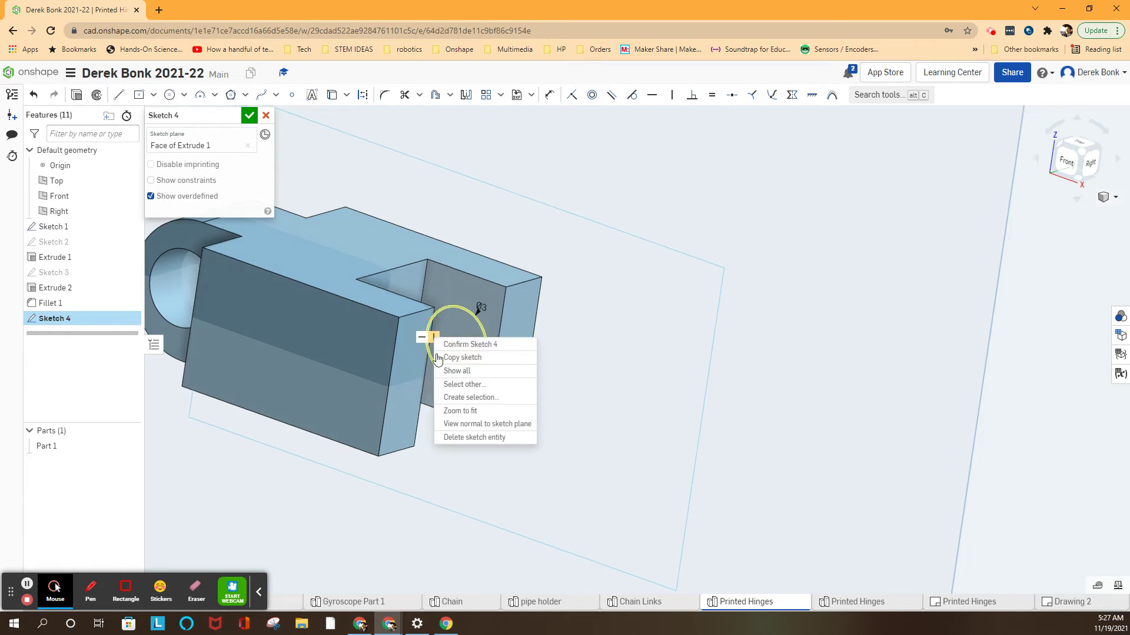
{"action": "left_click", "coordinate": [449, 439]}
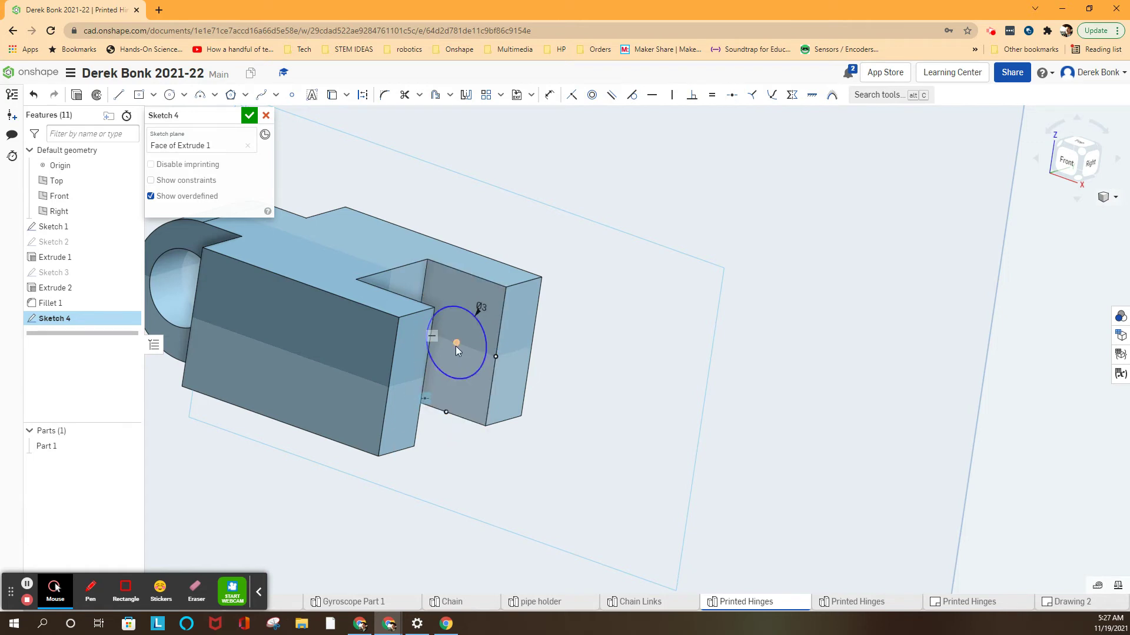
- Drag the circle right onto the groove face and adjust its placement
{"action": "left_click_drag", "start_coordinate": [457, 344], "coordinate": [476, 353]}
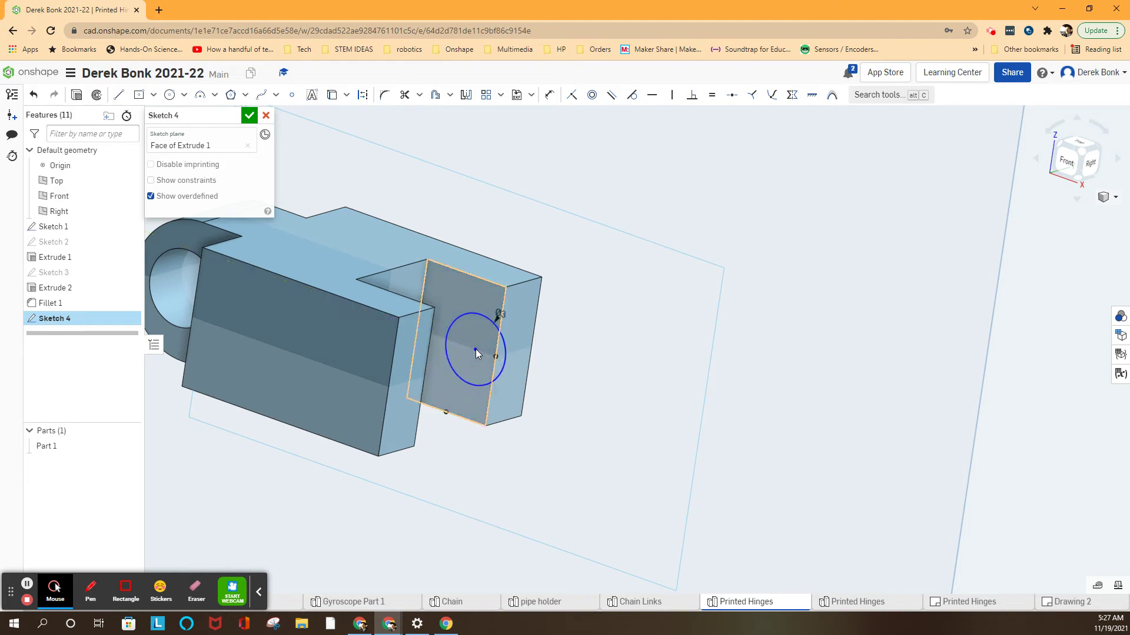
{"action": "left_click", "coordinate": [674, 95]}
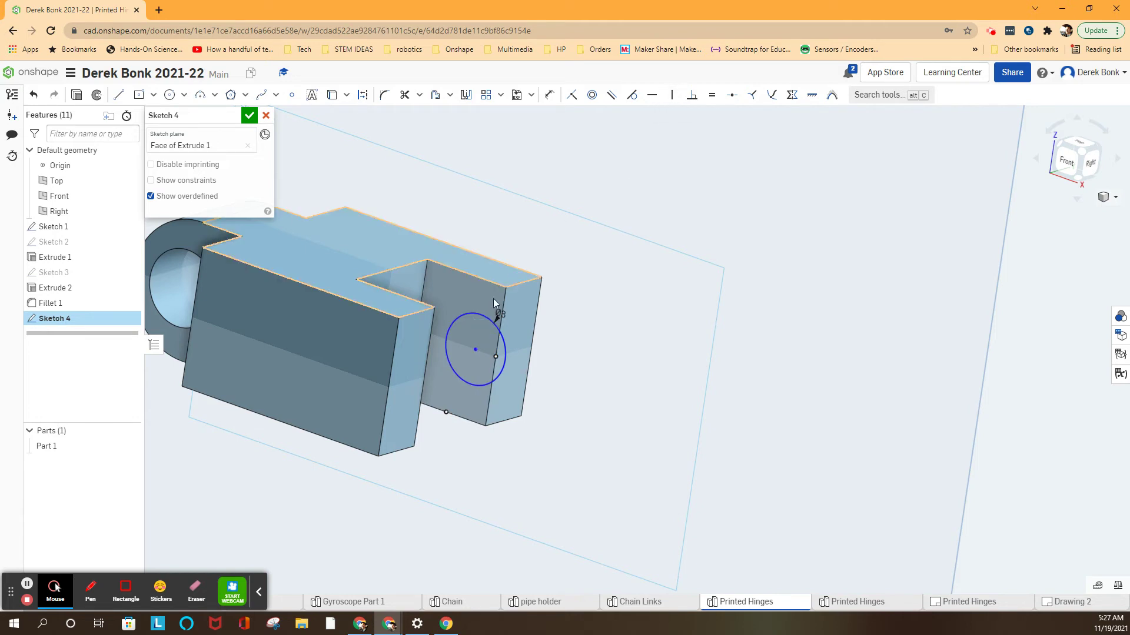
{"action": "left_click", "coordinate": [475, 350]}
{"action": "left_click", "coordinate": [446, 411]}
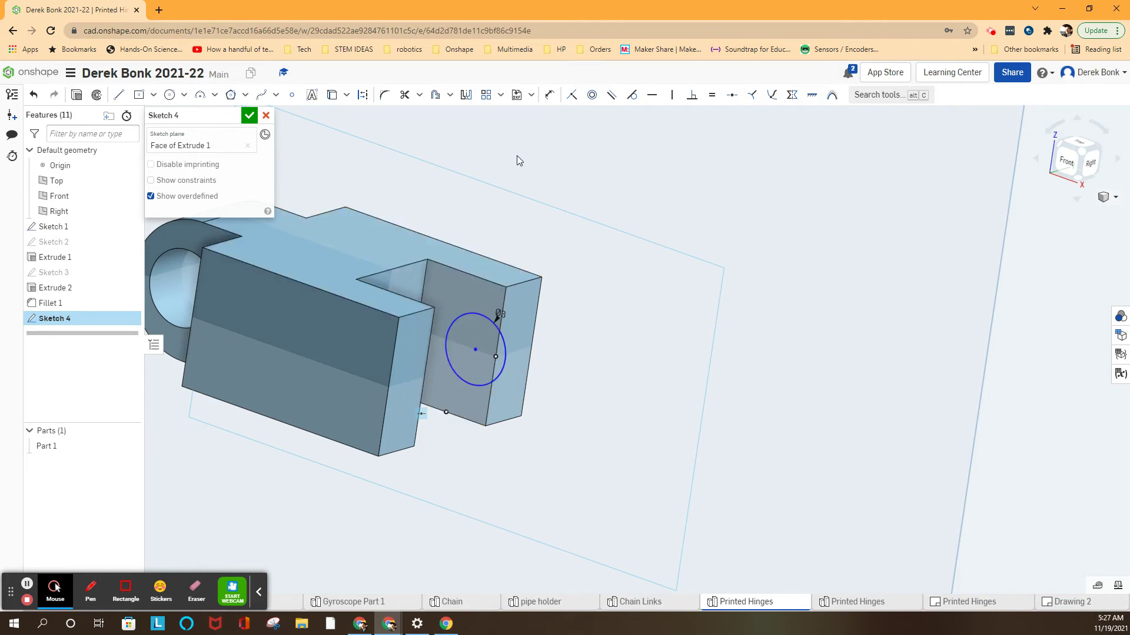
- Project the groove edge into the sketch and dimension the circle 0.5 mm from it
{"action": "left_click", "coordinate": [552, 103]}
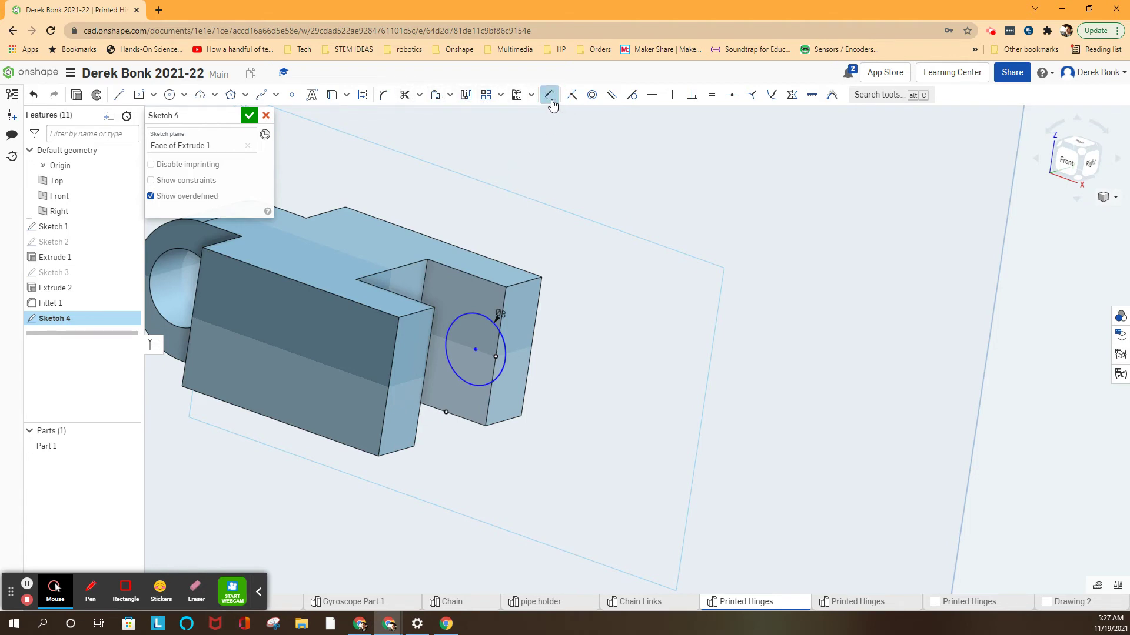
{"action": "left_click", "coordinate": [500, 352]}
{"action": "left_click", "coordinate": [502, 353]}
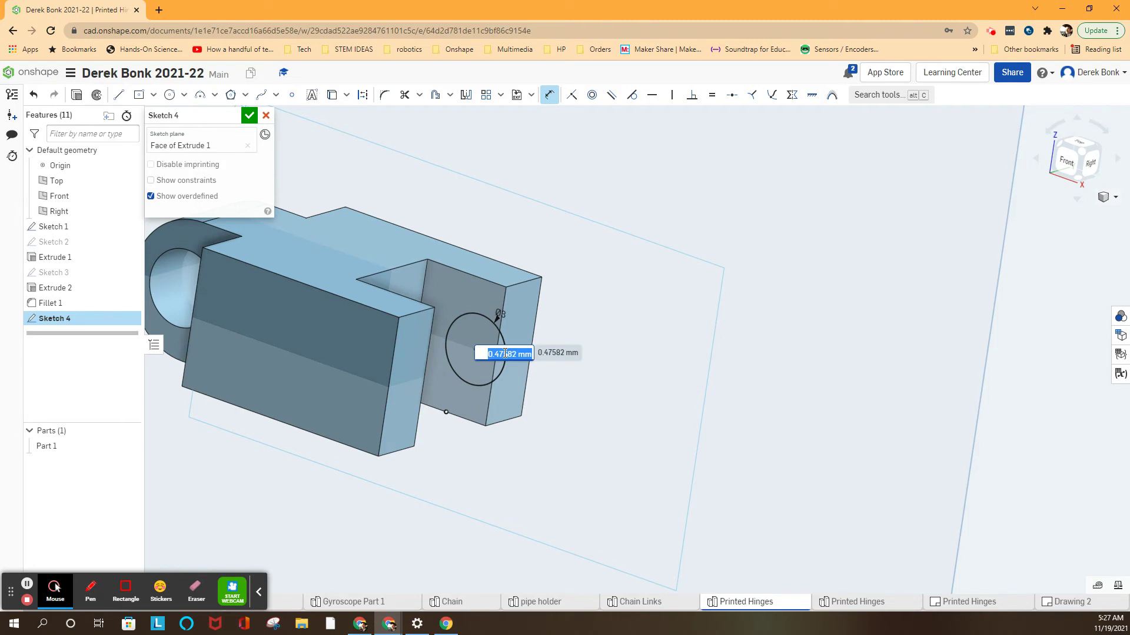
{"action": "key", "text": "BackSpace"}
{"action": "key", "text": "Return"}
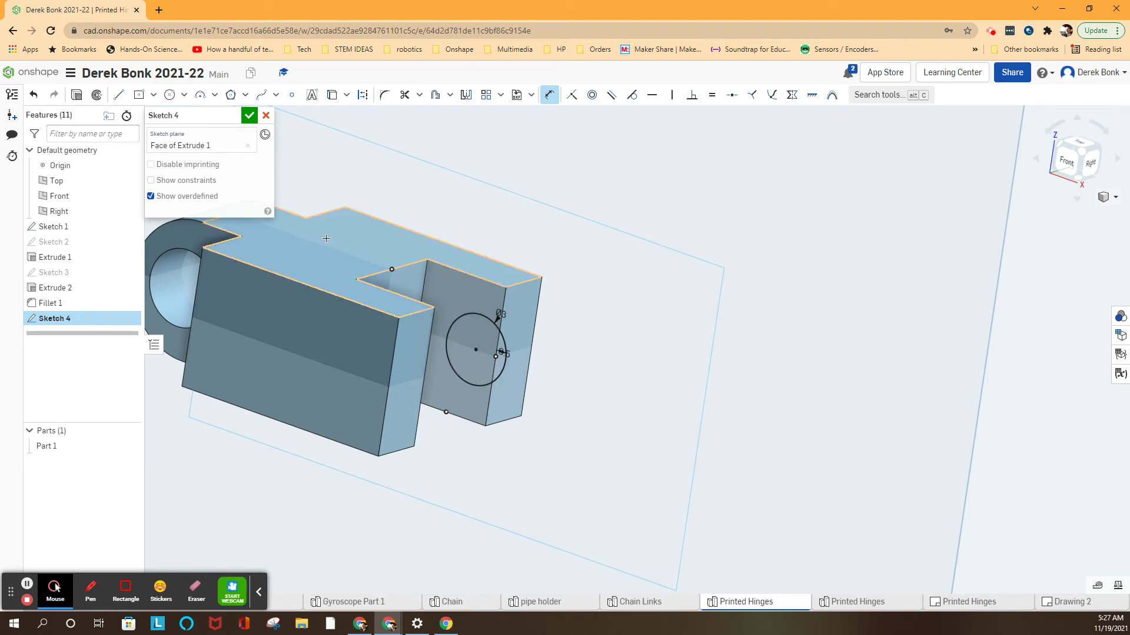
- Extrude Sketch 4 as an Add, deselecting the groove face so only the circle remains
{"action": "left_click", "coordinate": [76, 95]}
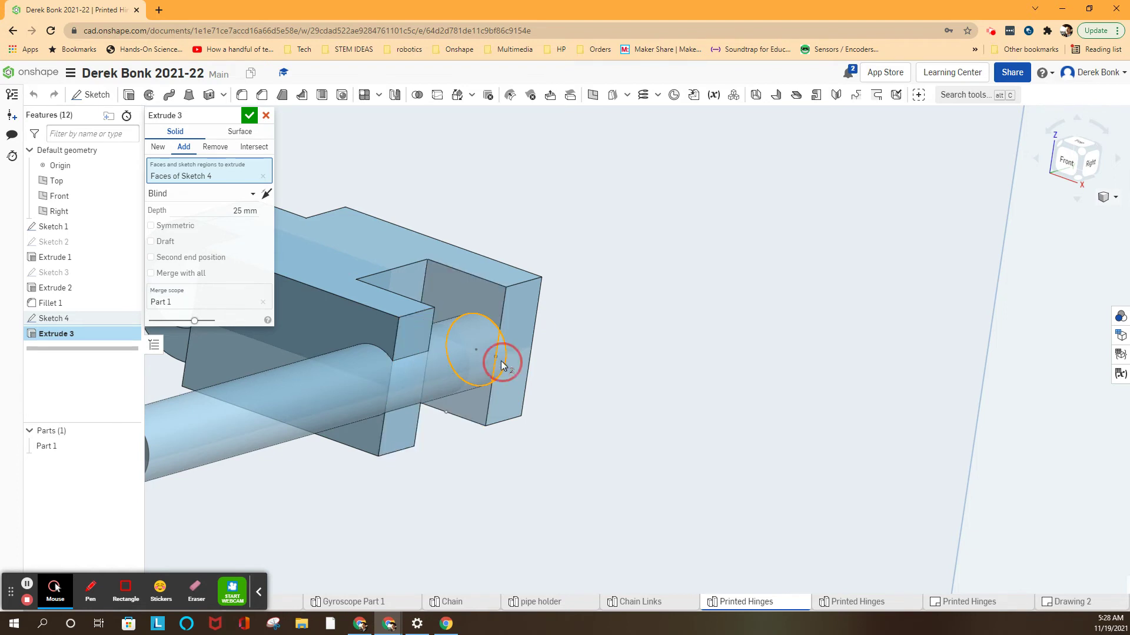
{"action": "left_click", "coordinate": [501, 366]}
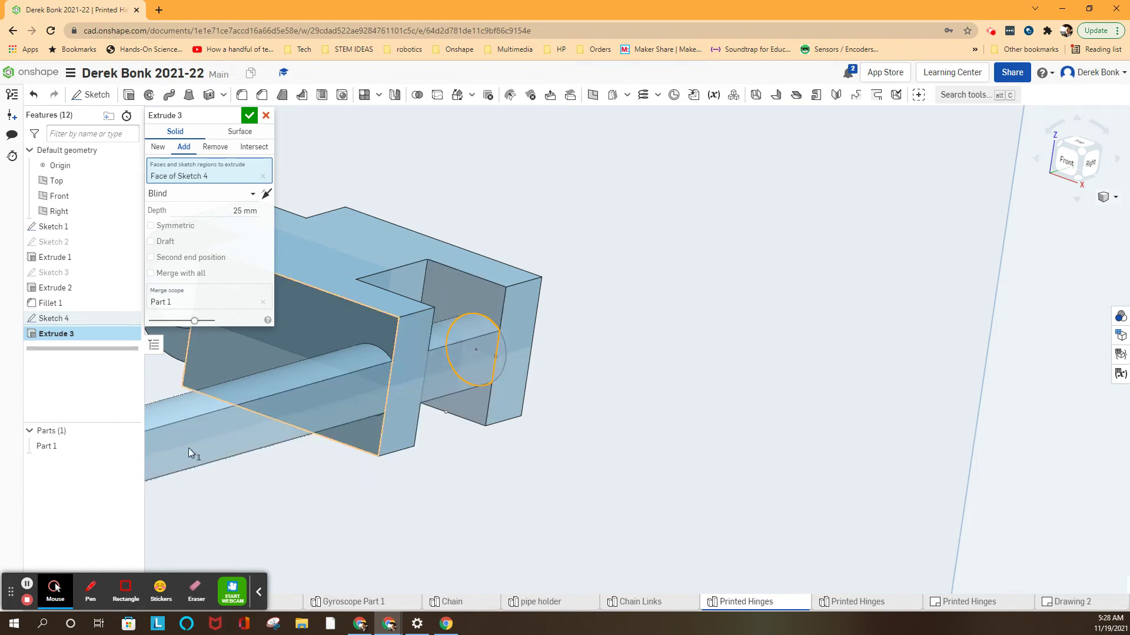
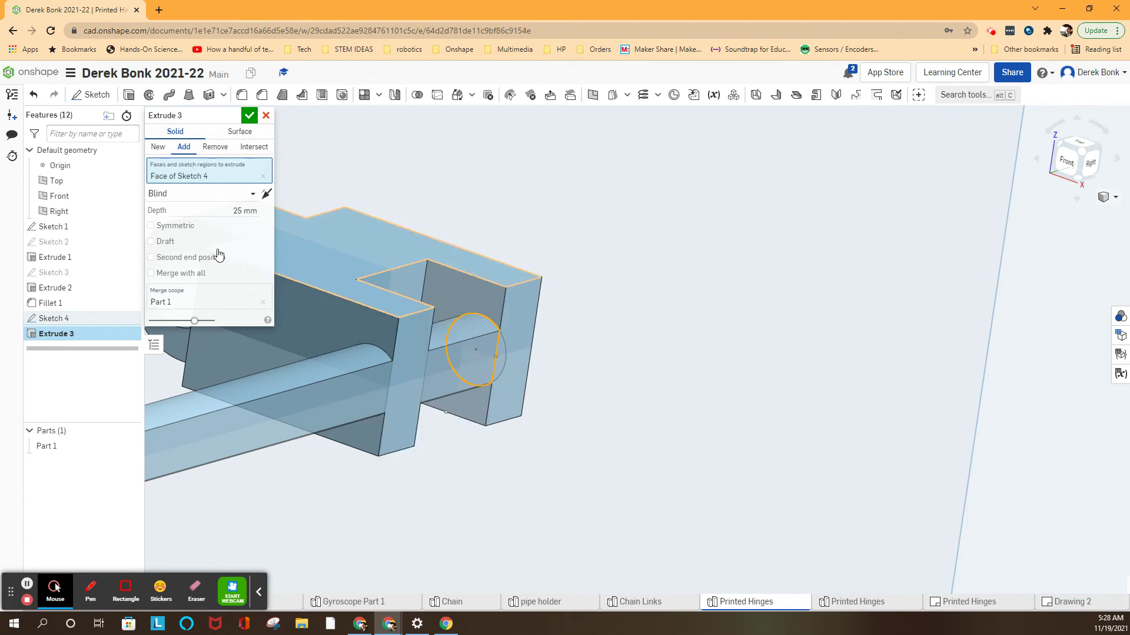
- Set Extrude 3's end type to Up to next and accept the pin extrusion
{"action": "left_click", "coordinate": [159, 194]}
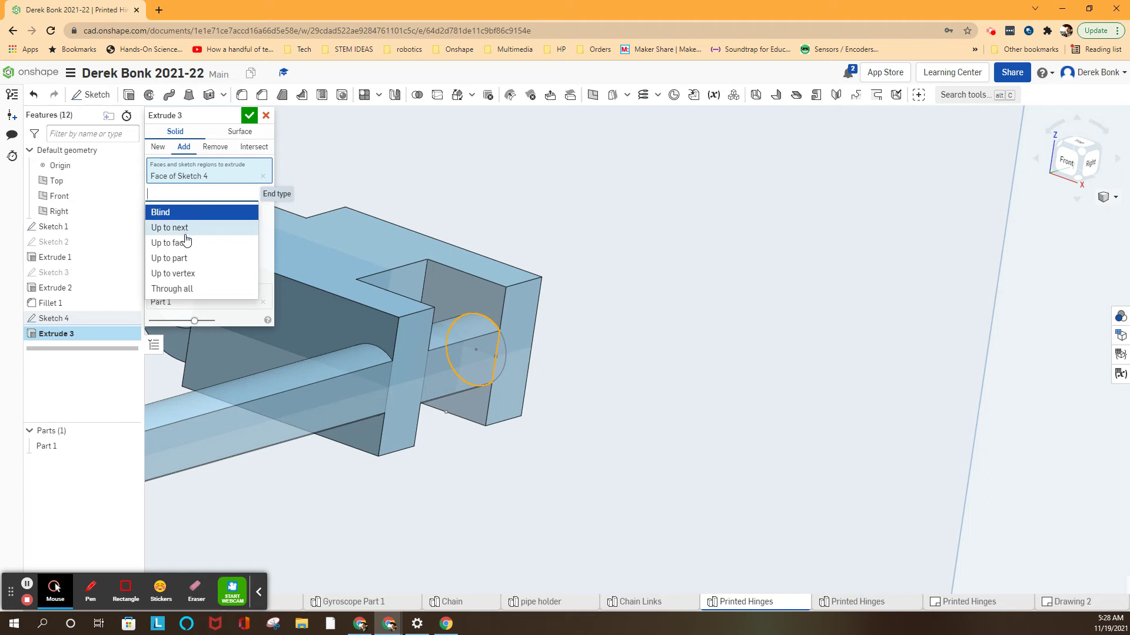
{"action": "left_click", "coordinate": [186, 233]}
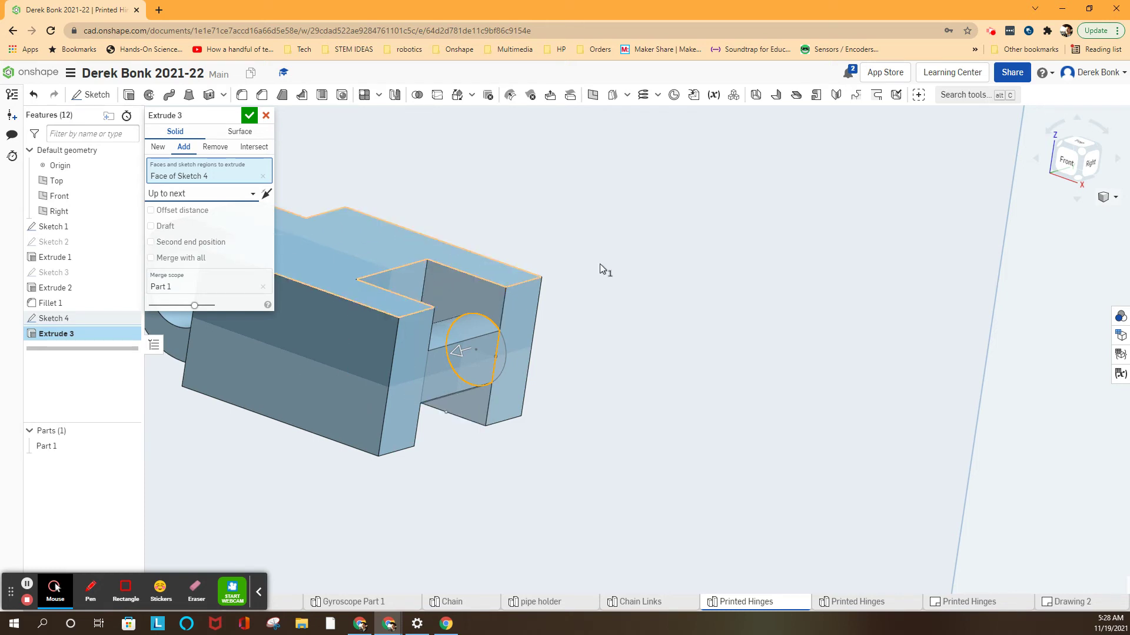
{"action": "right_click_drag", "start_coordinate": [636, 260], "coordinate": [601, 257]}
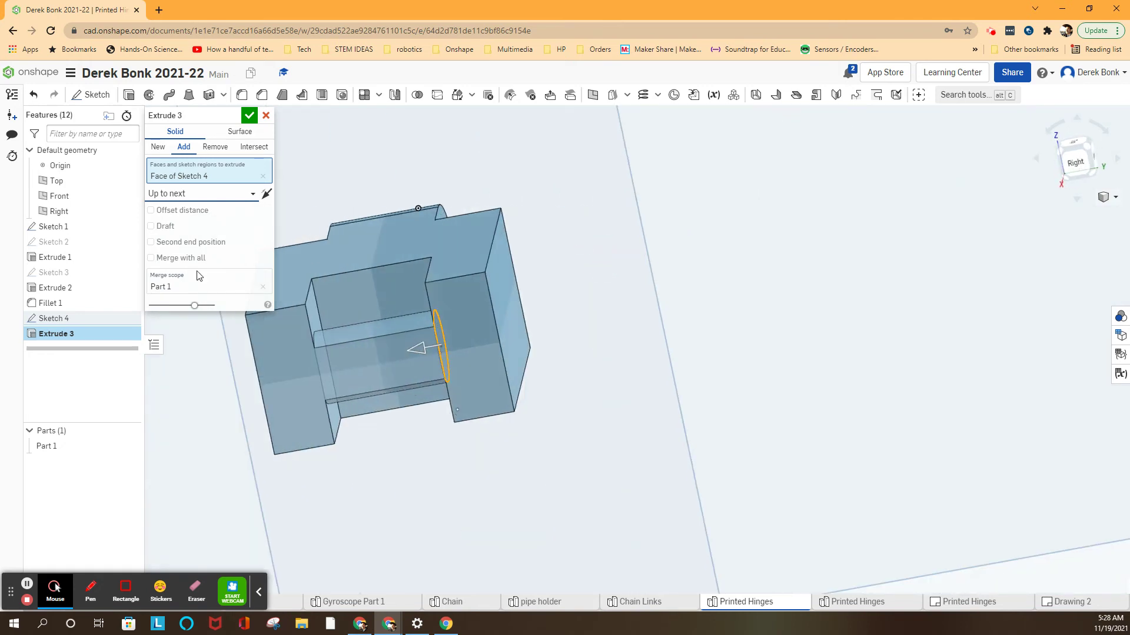
{"action": "left_click", "coordinate": [175, 196]}
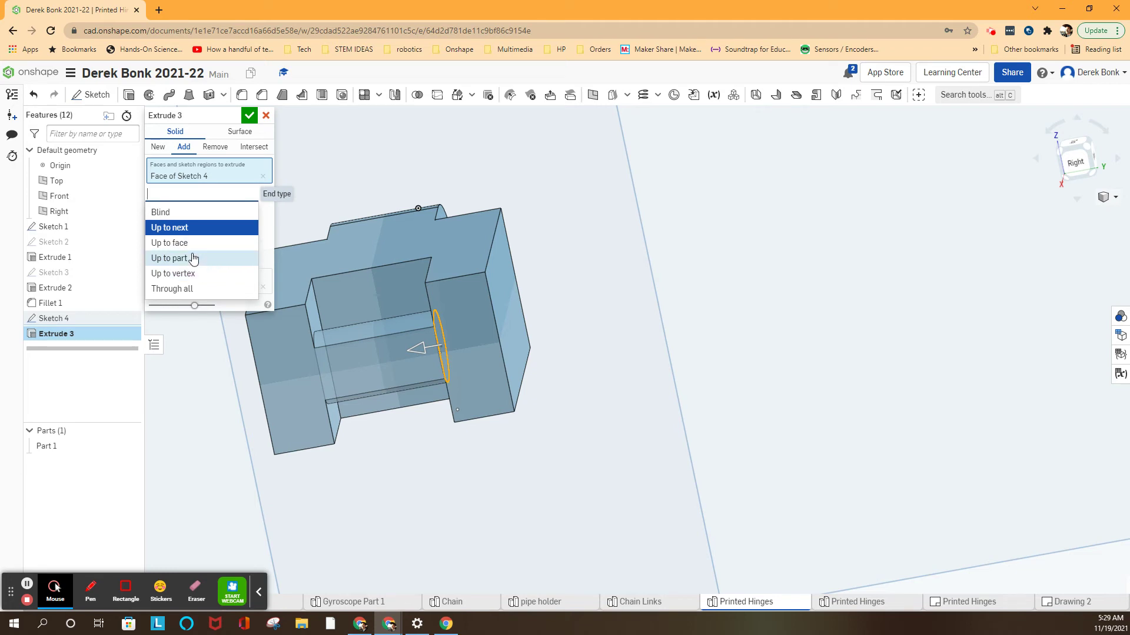
{"action": "left_click", "coordinate": [246, 116]}
{"action": "right_click_drag", "start_coordinate": [252, 264], "coordinate": [348, 272]}
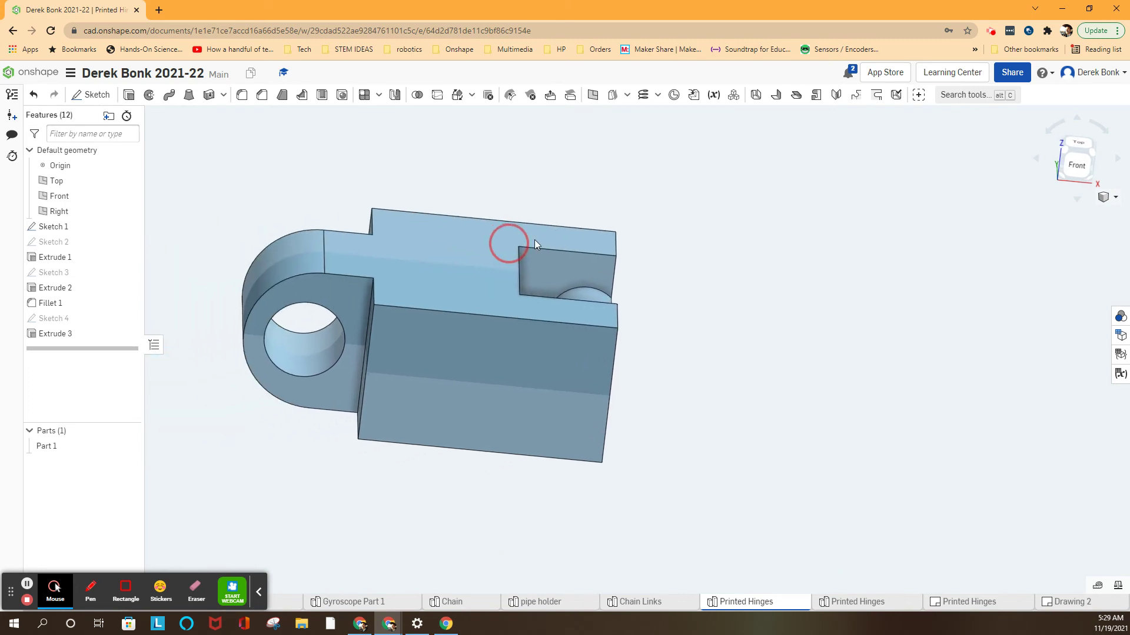
- Fillet two end edges of Extrude 1 at 3 mm, then view the link from the front
{"action": "middle_click_drag", "start_coordinate": [348, 271], "coordinate": [533, 240]}
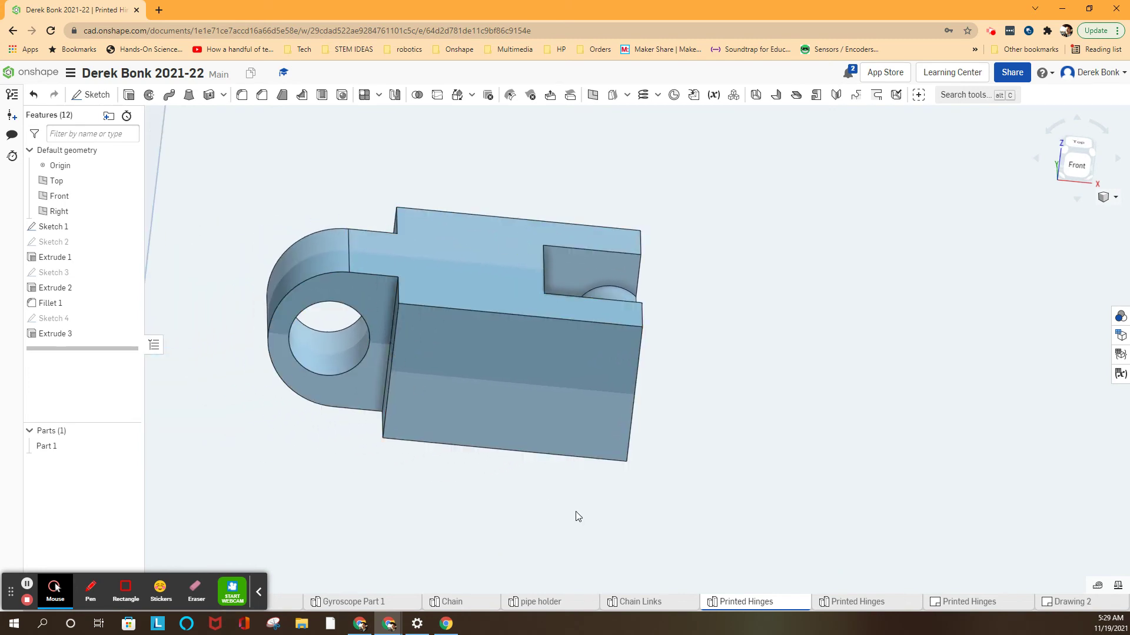
{"action": "left_click", "coordinate": [246, 96]}
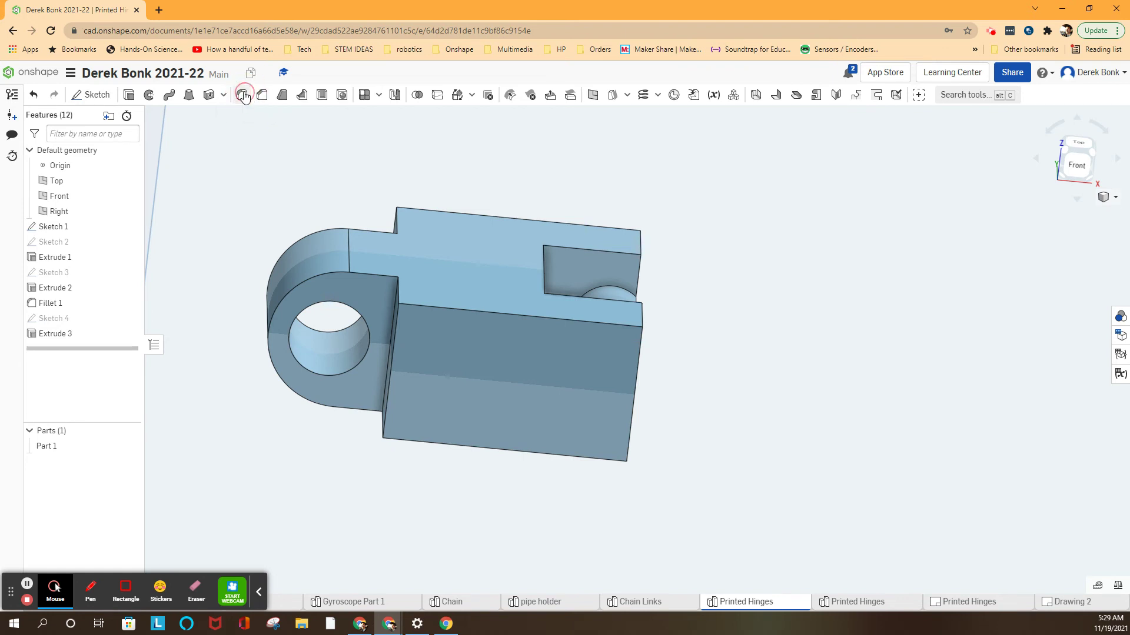
{"action": "left_click", "coordinate": [641, 245]}
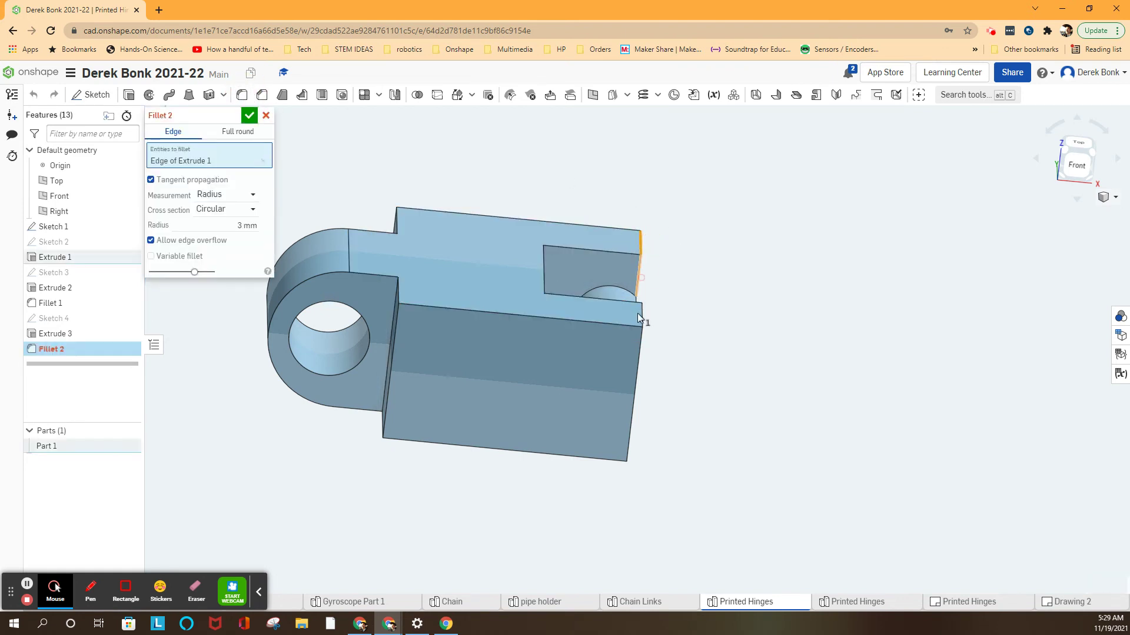
{"action": "right_click_drag", "start_coordinate": [694, 348], "coordinate": [682, 324]}
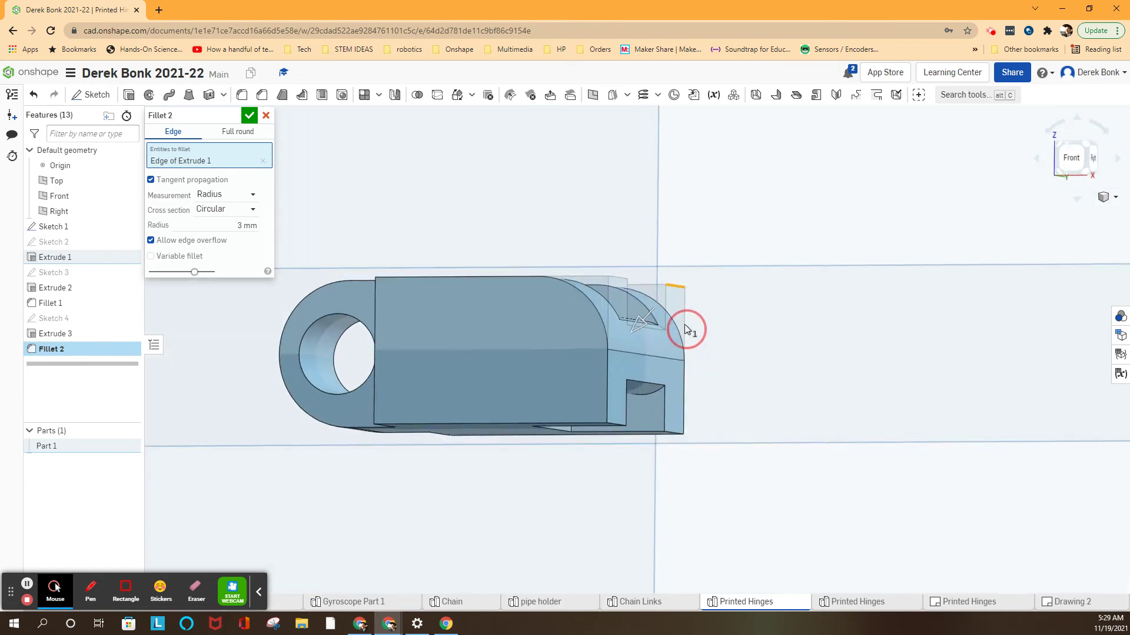
{"action": "left_click", "coordinate": [614, 417]}
{"action": "mouse_move", "coordinate": [700, 434]}
{"action": "right_mouse_down"}
{"action": "mouse_move", "coordinate": [718, 449]}
{"action": "mouse_move", "coordinate": [610, 375]}
{"action": "right_mouse_up"}
{"action": "left_click", "coordinate": [249, 115]}
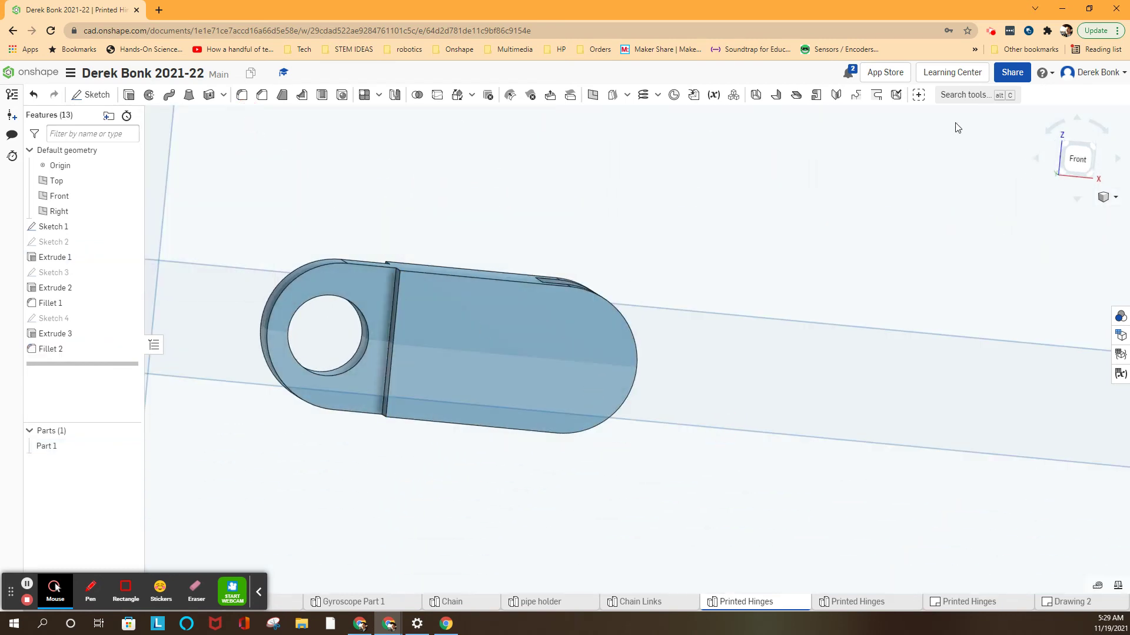
{"action": "left_click", "coordinate": [1077, 164]}
{"action": "scroll", "coordinate": [366, 388], "scroll_direction": "up", "scroll_amount": 3}
{"action": "scroll", "coordinate": [367, 387], "scroll_direction": "up", "scroll_amount": 3}
{"action": "scroll", "coordinate": [356, 374], "scroll_direction": "up", "scroll_amount": 1}
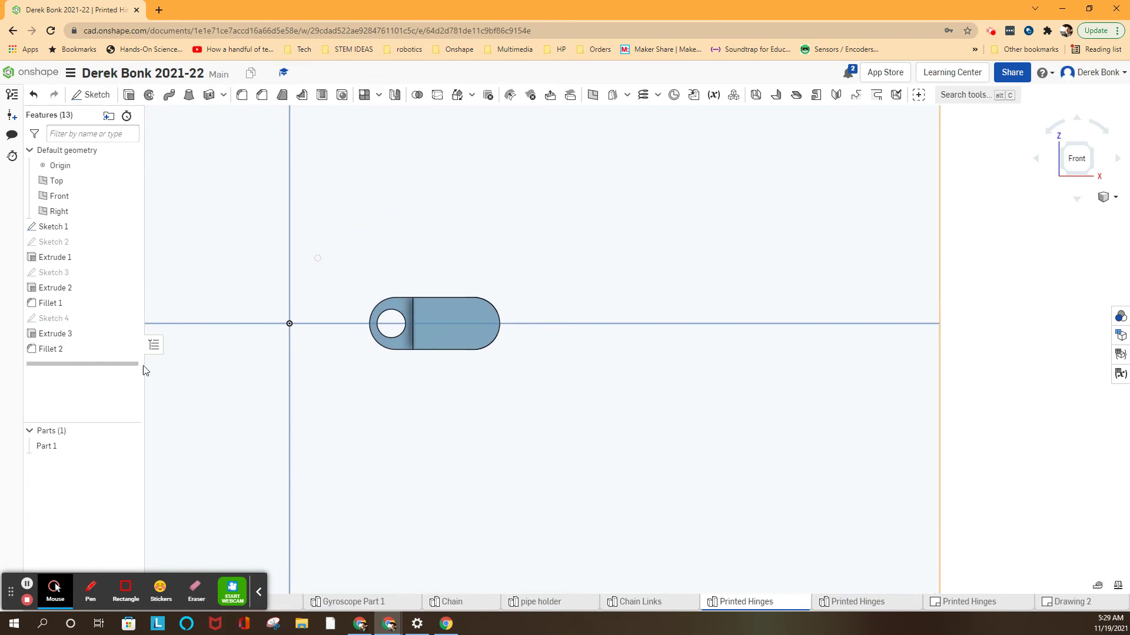
- Give Part 1 a dark blue appearance via Edit appearance
{"action": "right_click", "coordinate": [46, 447]}
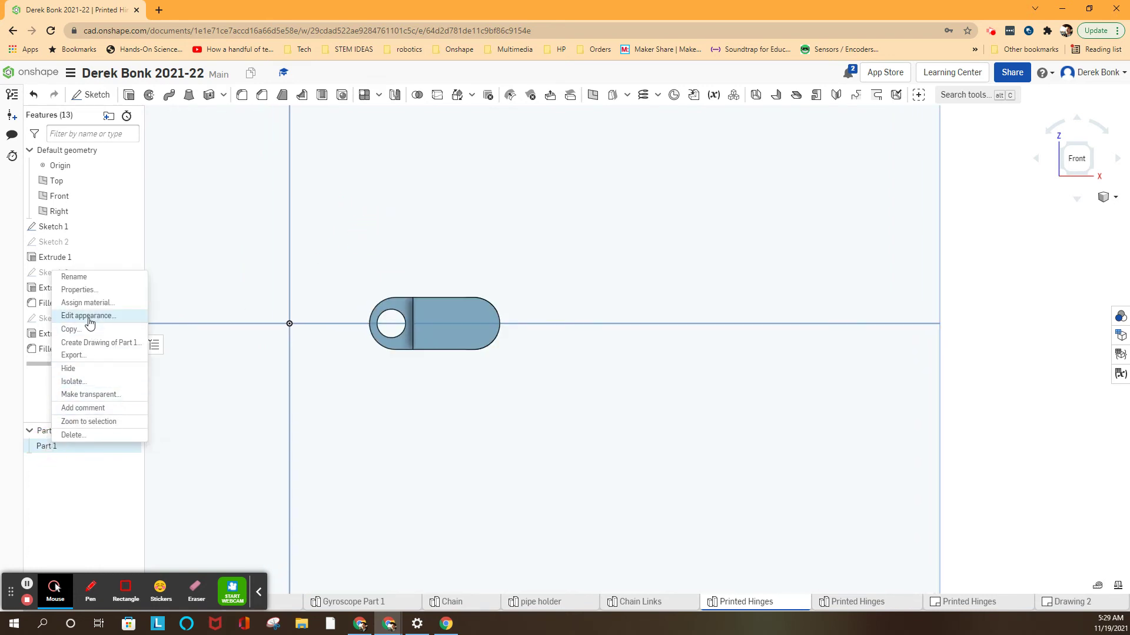
{"action": "left_click", "coordinate": [90, 316]}
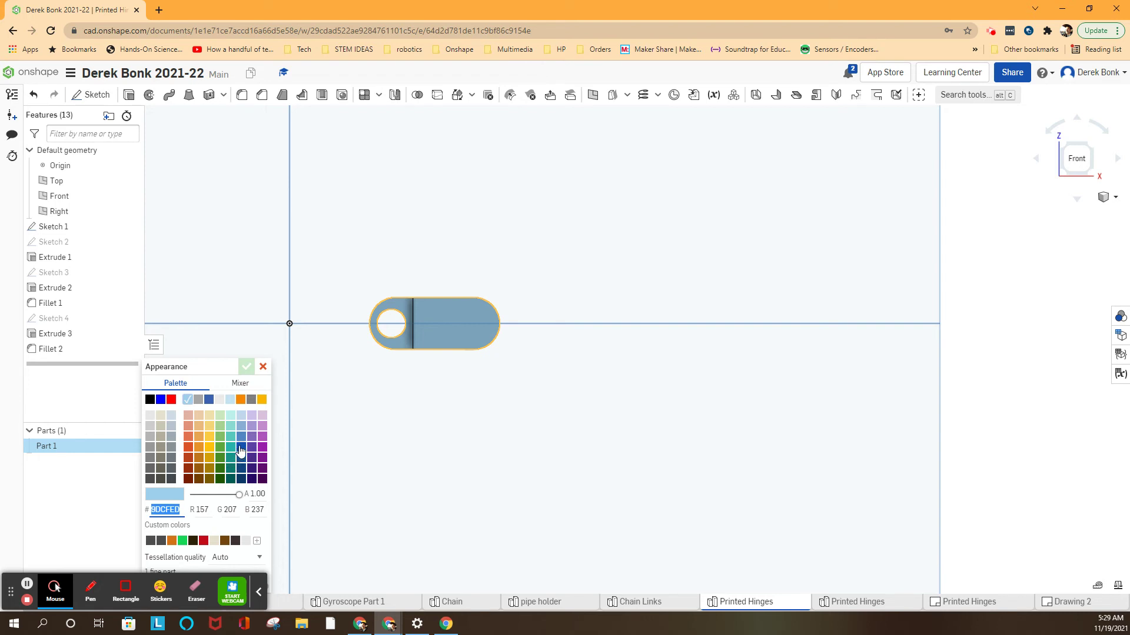
{"action": "left_click", "coordinate": [240, 452]}
{"action": "left_click", "coordinate": [245, 365]}
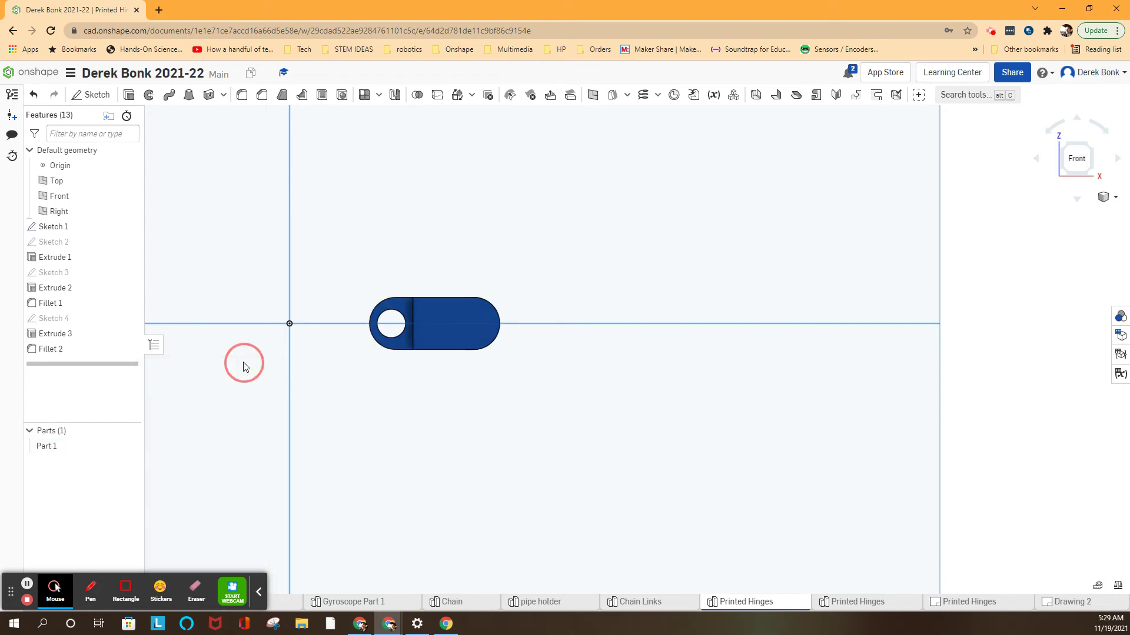
{"action": "right_click_drag", "start_coordinate": [370, 343], "coordinate": [351, 366]}
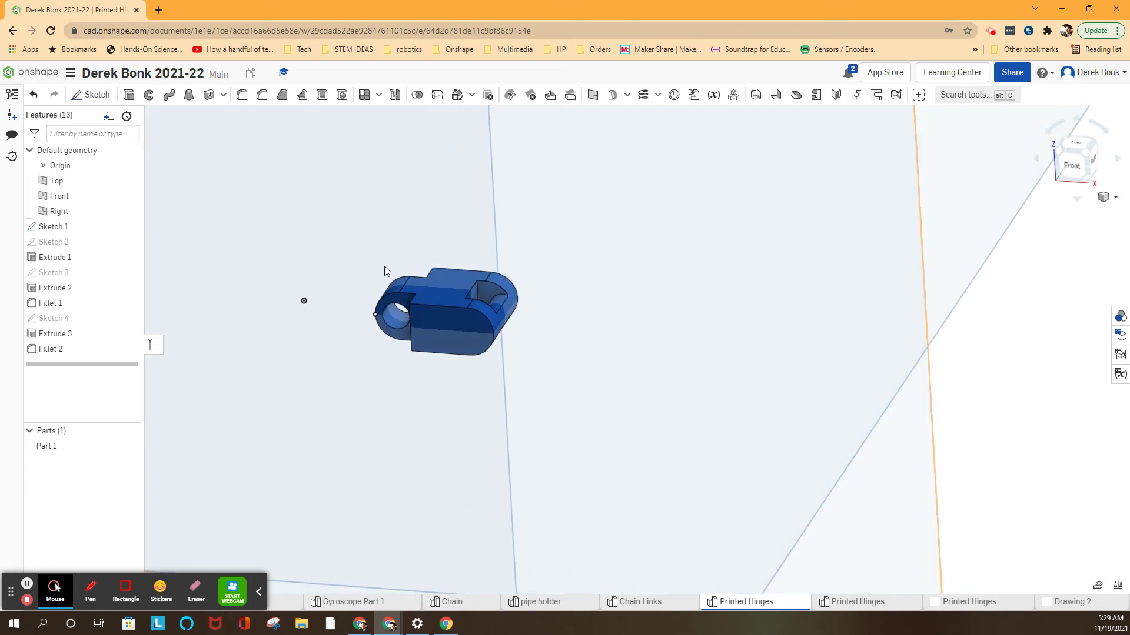
{"action": "scroll", "coordinate": [389, 268], "scroll_direction": "up", "scroll_amount": 3}
{"action": "scroll", "coordinate": [437, 280], "scroll_direction": "up", "scroll_amount": 3}
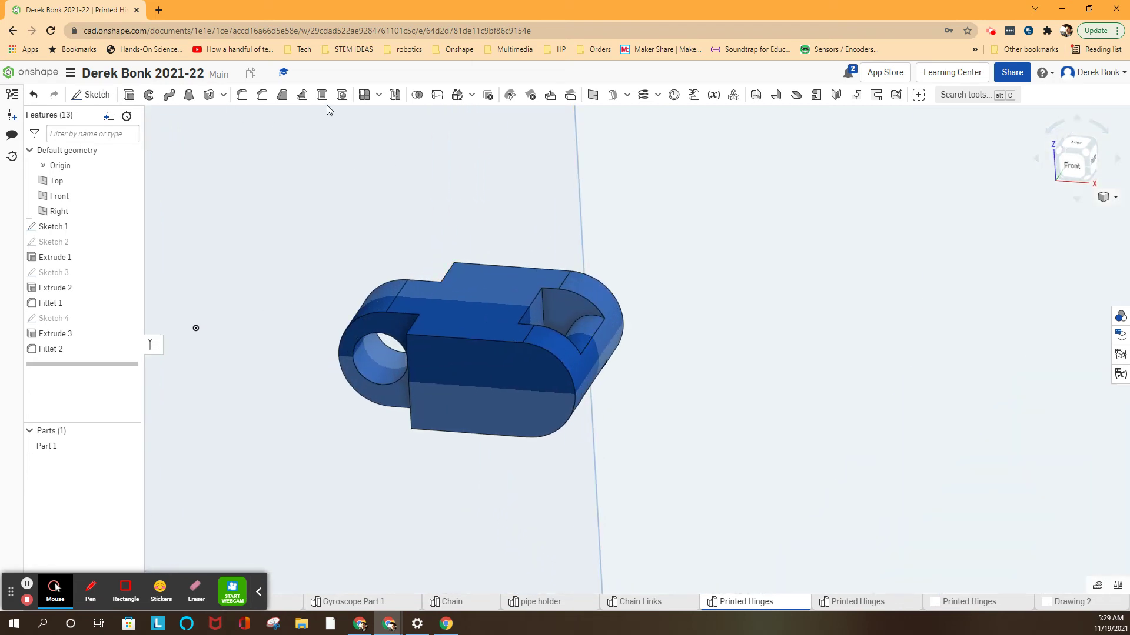
- Start a linear pattern of Part 1 along its long edge, with the direction flipped
{"action": "left_click", "coordinate": [364, 96]}
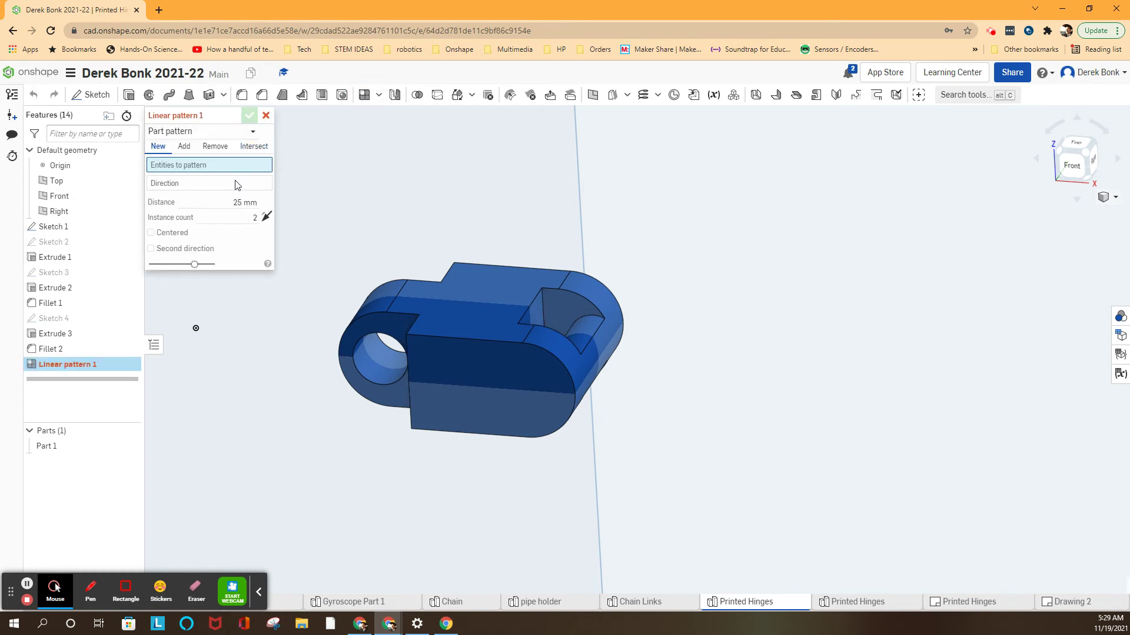
{"action": "left_click", "coordinate": [434, 311]}
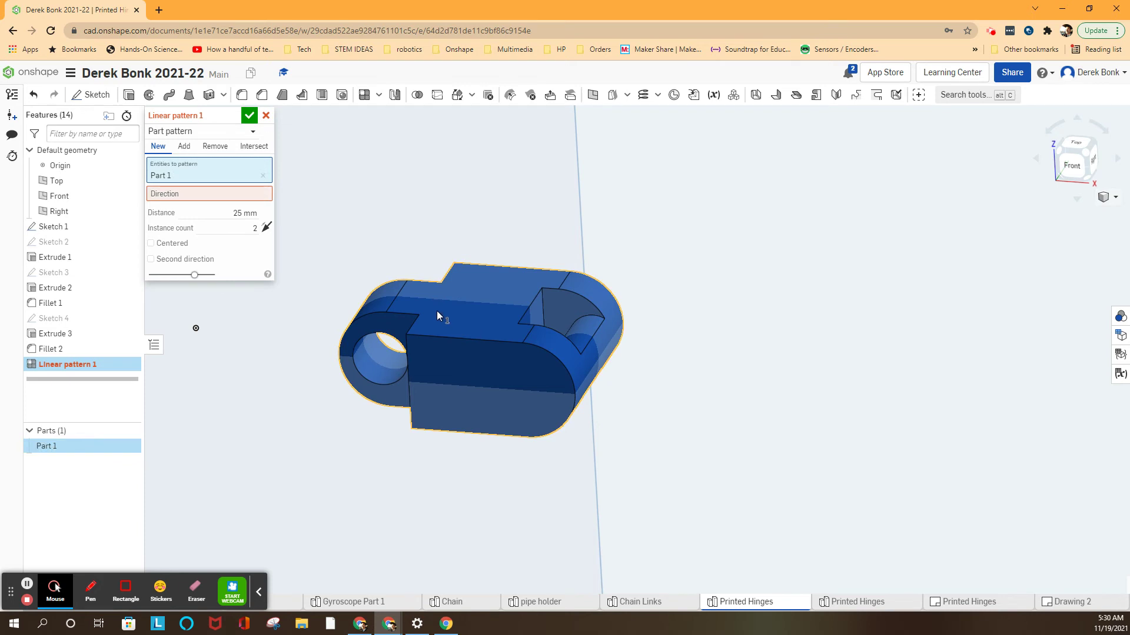
{"action": "scroll", "coordinate": [651, 309], "scroll_direction": "up", "scroll_amount": 5}
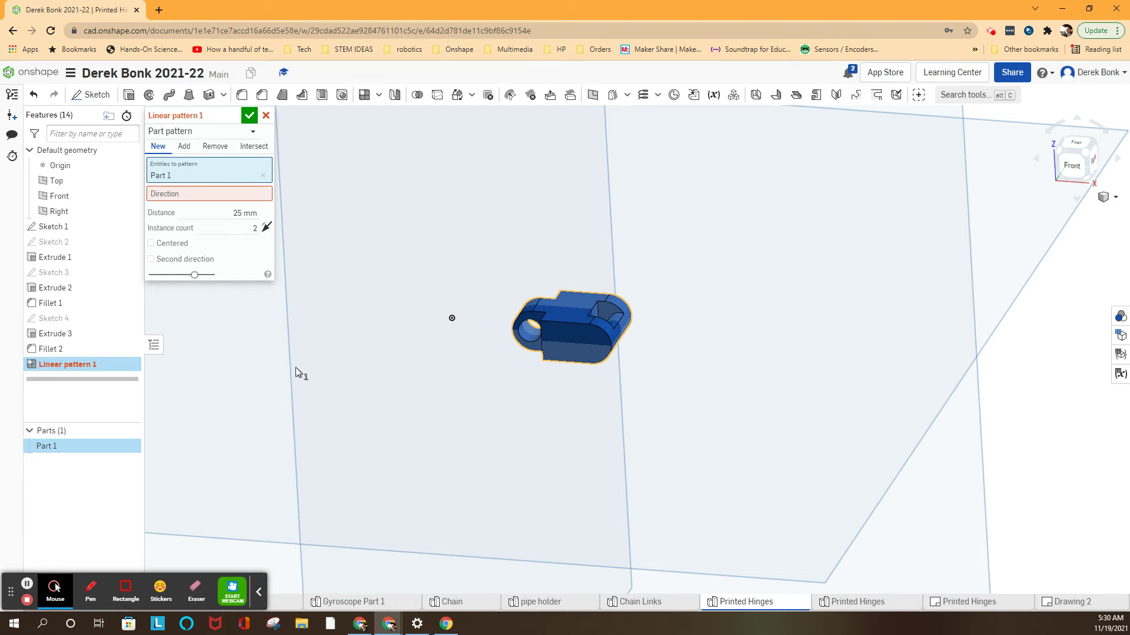
{"action": "left_click", "coordinate": [175, 198]}
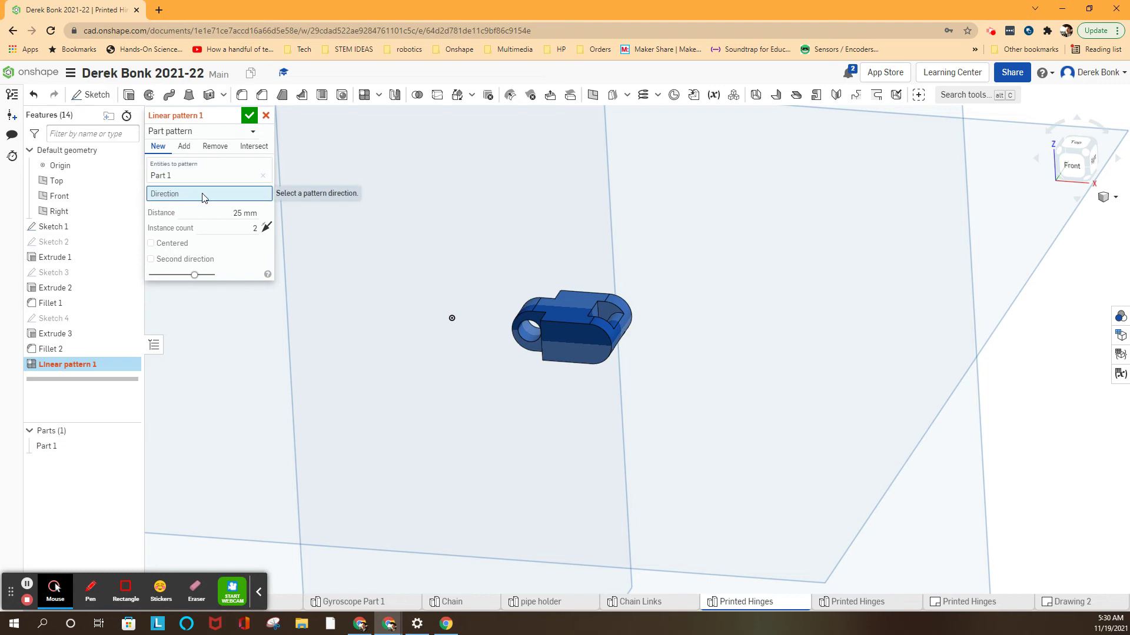
{"action": "left_click", "coordinate": [562, 324]}
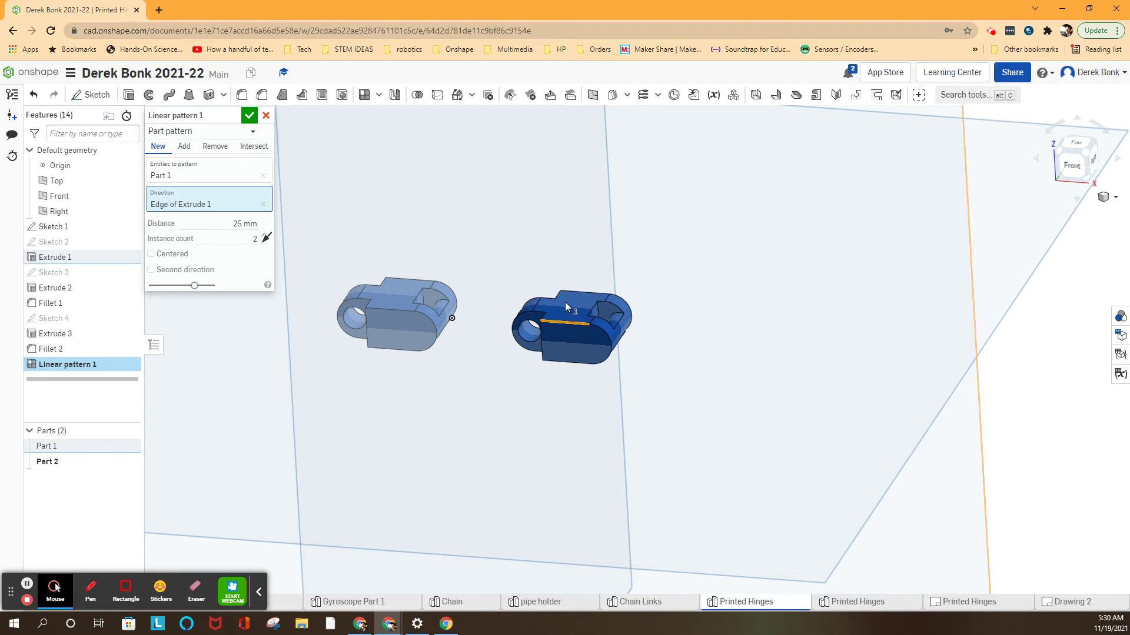
{"action": "scroll", "coordinate": [568, 306], "scroll_direction": "up", "scroll_amount": 3}
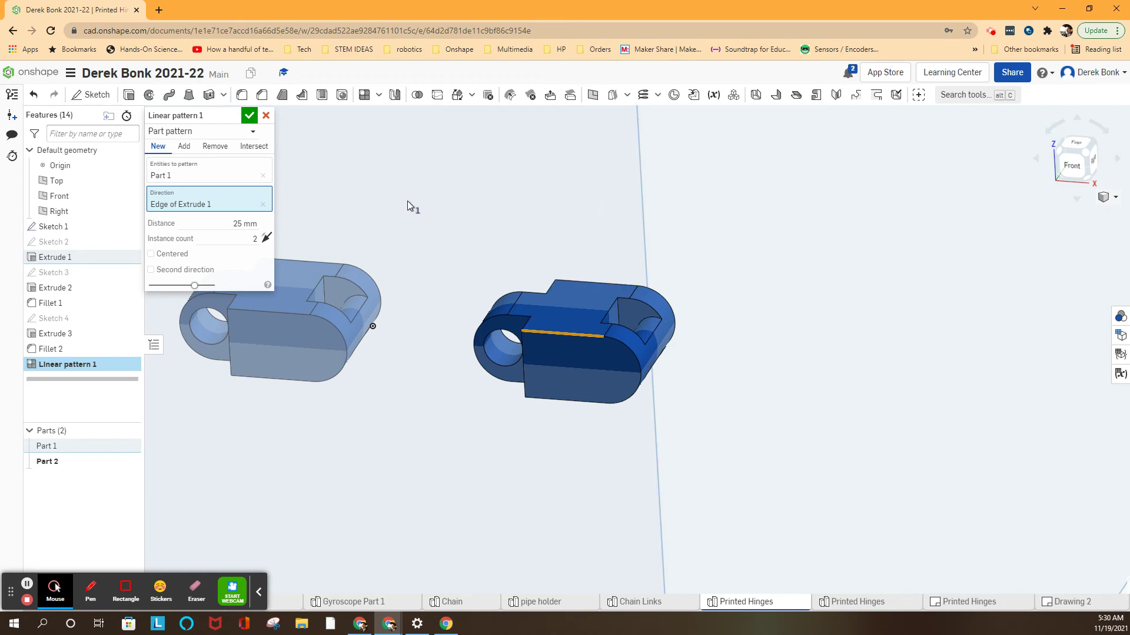
{"action": "scroll", "coordinate": [712, 262], "scroll_direction": "down", "scroll_amount": 2}
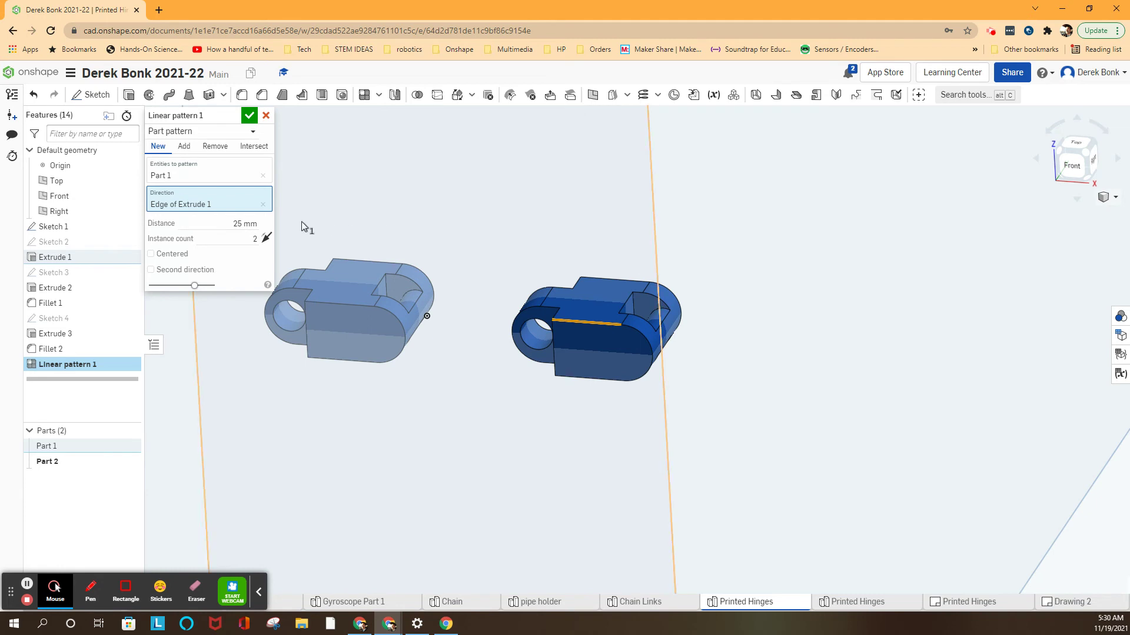
{"action": "left_click", "coordinate": [266, 238]}
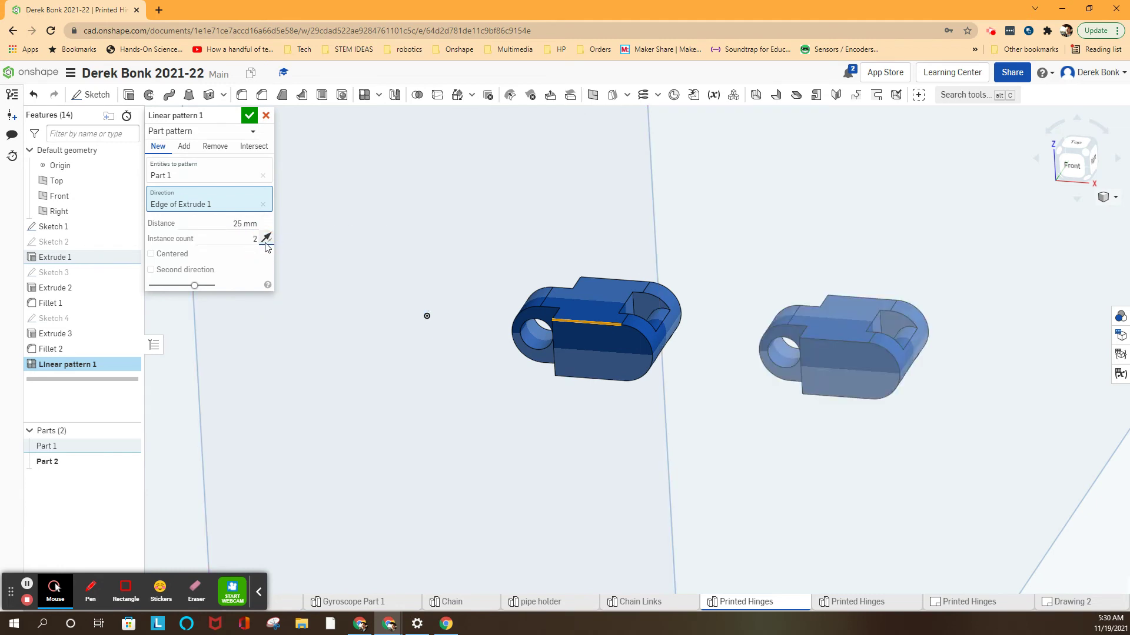
- Set the pattern to 9.5 mm spacing with 6 instances and accept it
{"action": "left_click", "coordinate": [225, 221]}
{"action": "type", "text": "9.5"}
{"action": "key", "text": "Return"}
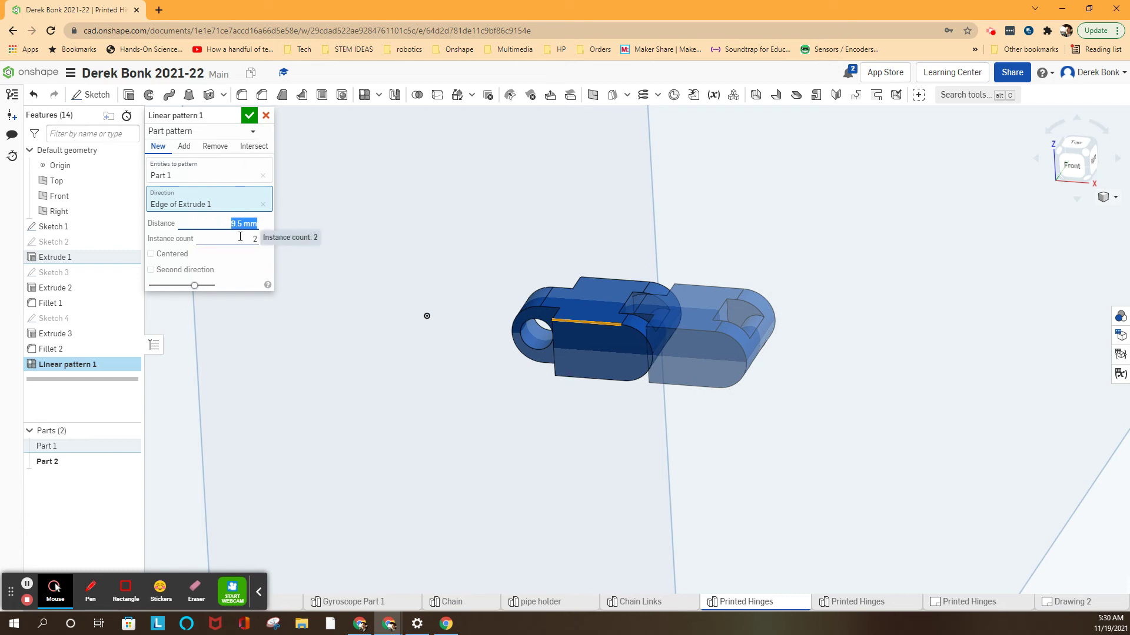
{"action": "left_click", "coordinate": [240, 237]}
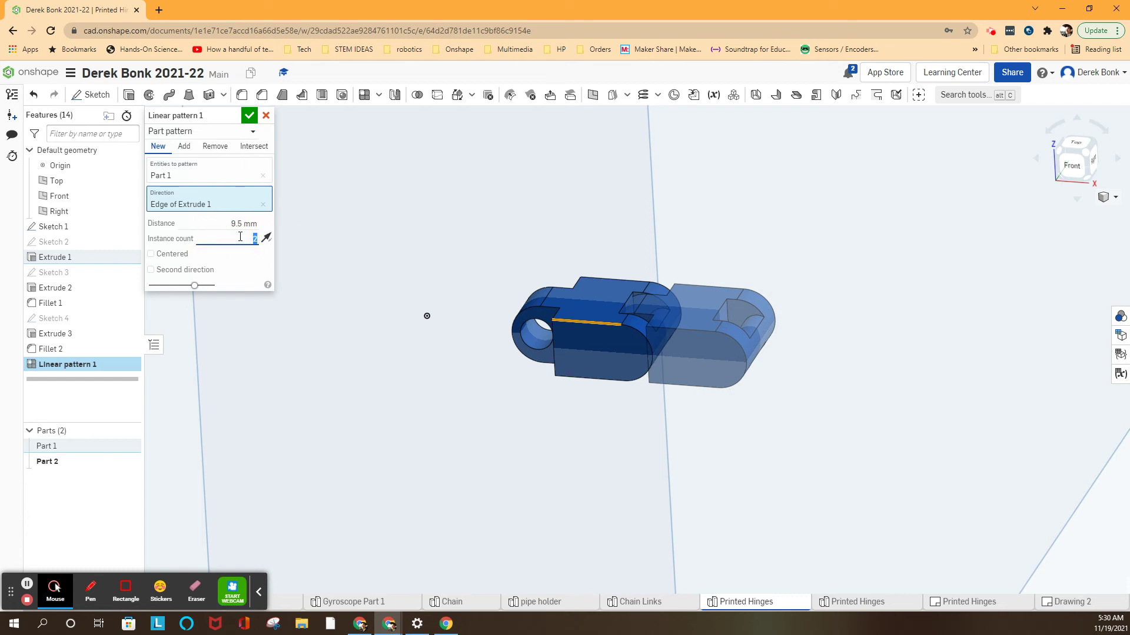
{"action": "type", "text": "6"}
{"action": "key", "text": "Return"}
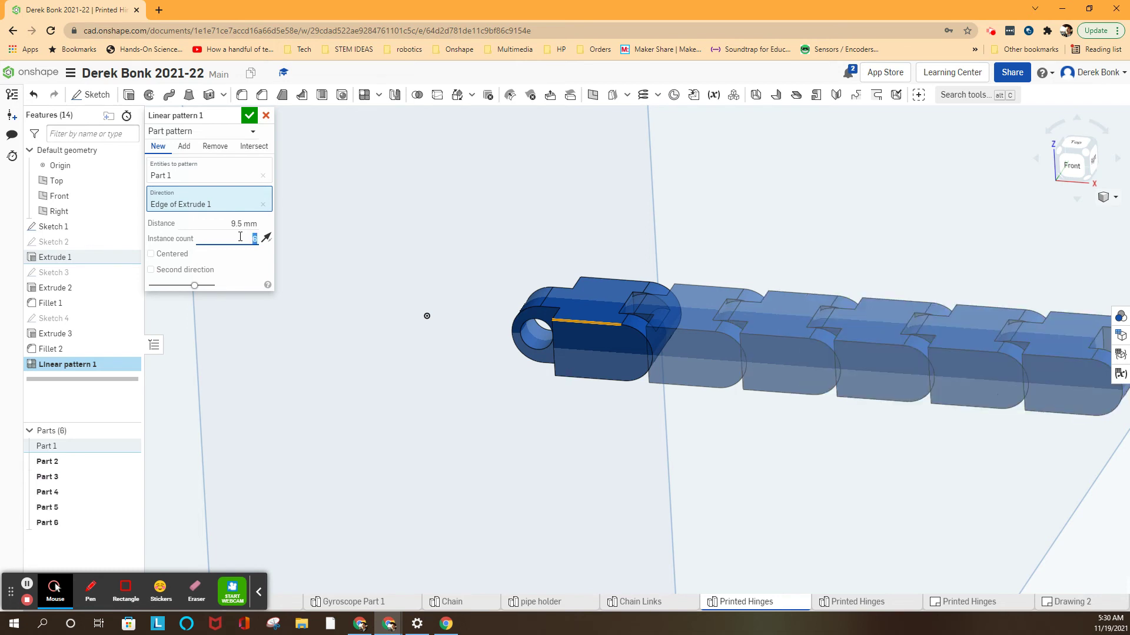
{"action": "scroll", "coordinate": [369, 196], "scroll_direction": "up", "scroll_amount": 2}
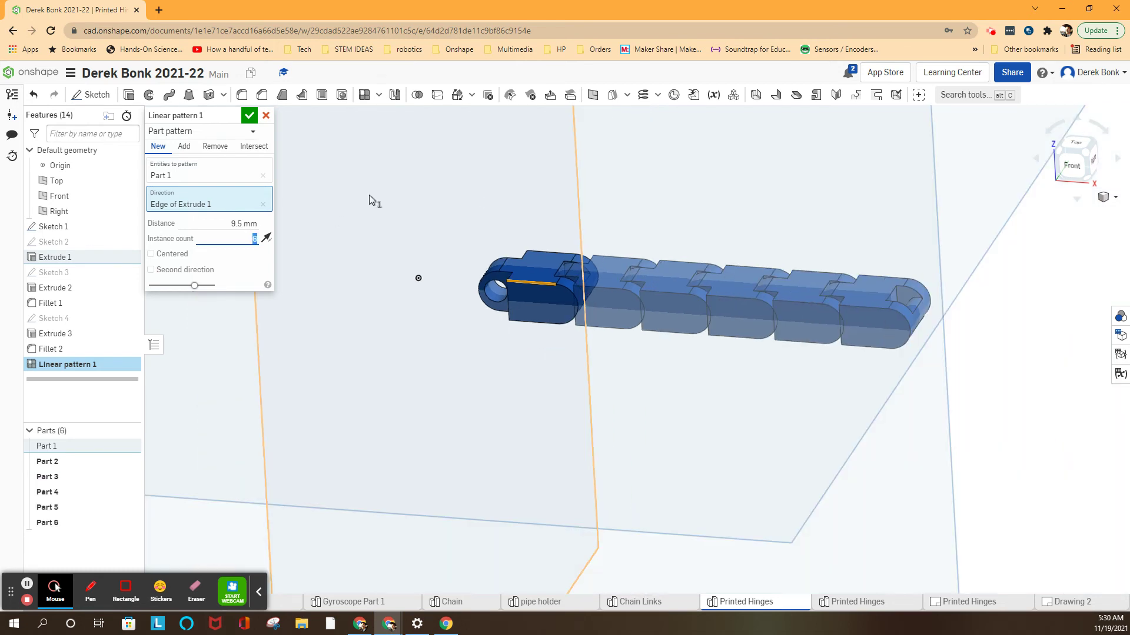
{"action": "left_click", "coordinate": [250, 115]}
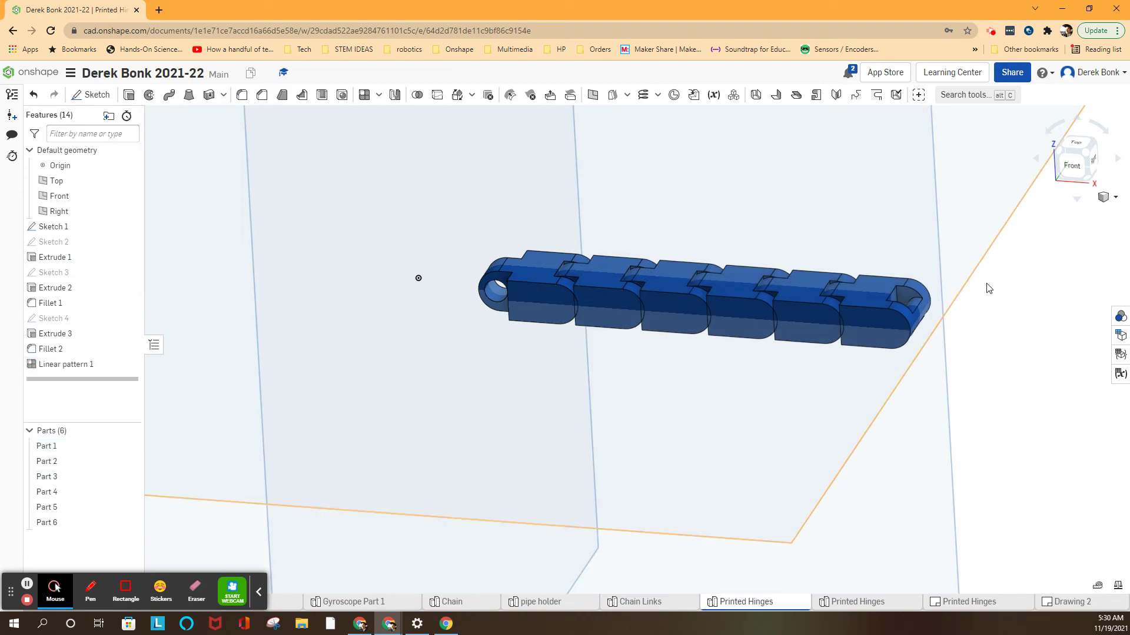
- Switch the chain display to Translucent and view it from the front
{"action": "mouse_move", "coordinate": [988, 288]}
{"action": "right_mouse_down"}
{"action": "mouse_move", "coordinate": [1001, 259]}
{"action": "mouse_move", "coordinate": [991, 342]}
{"action": "mouse_move", "coordinate": [1020, 327]}
{"action": "mouse_move", "coordinate": [1006, 300]}
{"action": "mouse_move", "coordinate": [978, 290]}
{"action": "mouse_move", "coordinate": [991, 280]}
{"action": "mouse_move", "coordinate": [1128, 254]}
{"action": "right_mouse_up"}
{"action": "left_click", "coordinate": [1114, 197]}
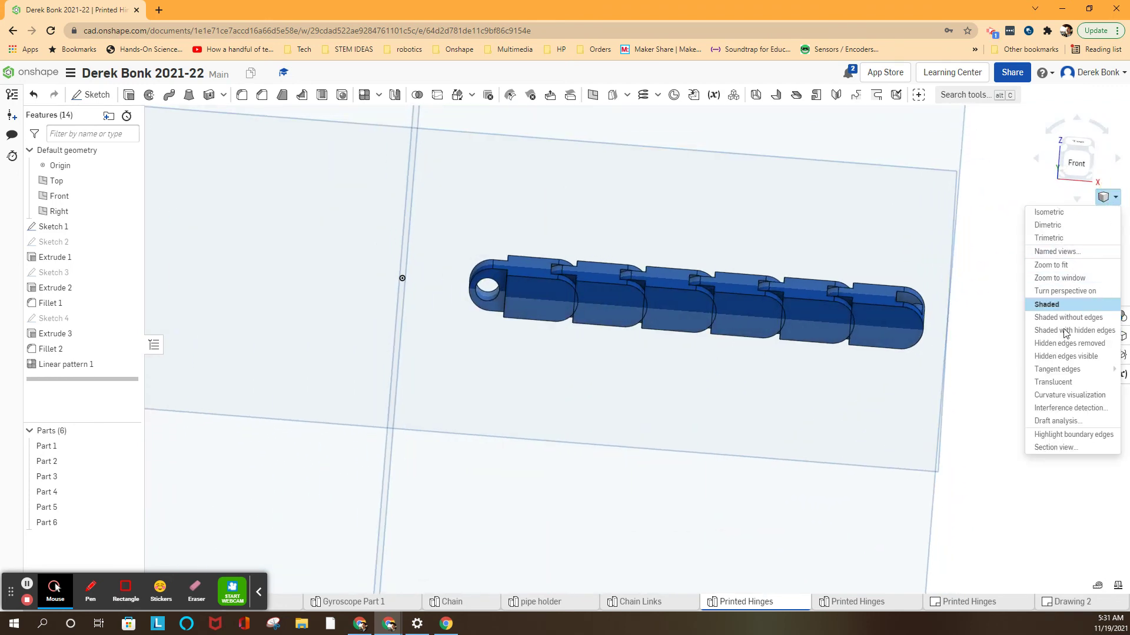
{"action": "left_click", "coordinate": [1032, 393]}
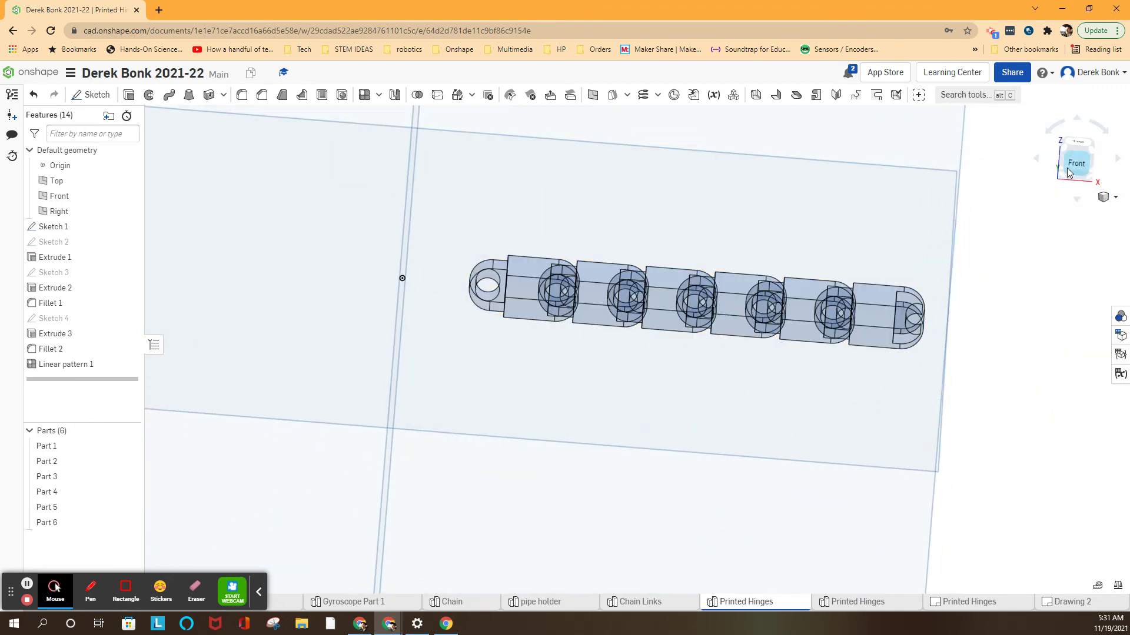
{"action": "left_click", "coordinate": [1074, 163]}
{"action": "scroll", "coordinate": [382, 341], "scroll_direction": "up", "scroll_amount": 2}
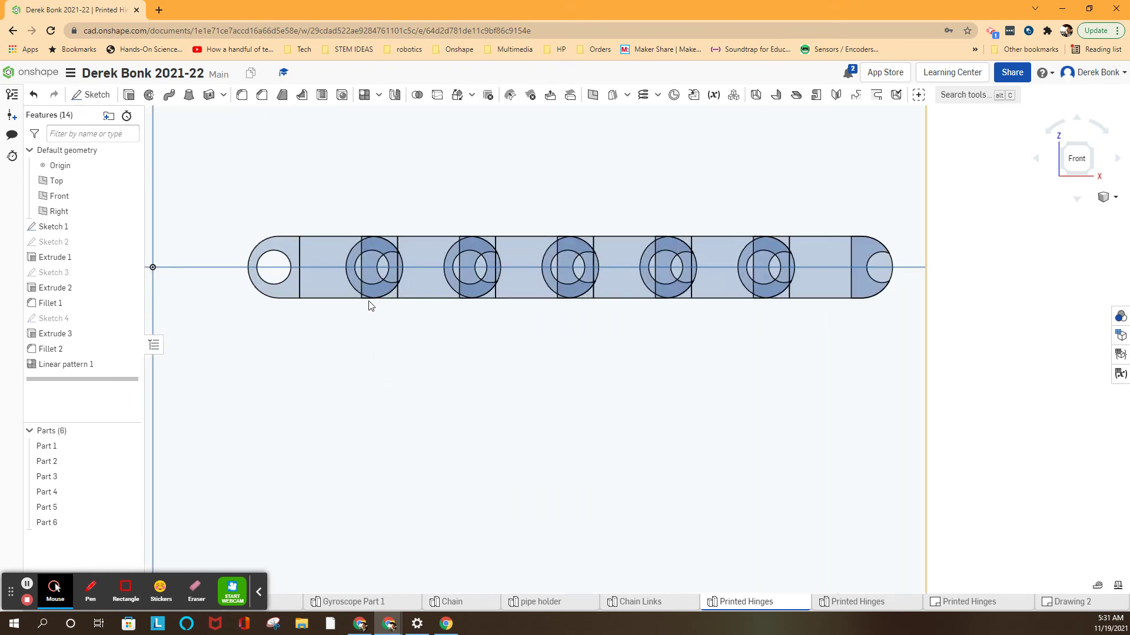
{"action": "scroll", "coordinate": [371, 305], "scroll_direction": "up", "scroll_amount": 2}
{"action": "scroll", "coordinate": [348, 263], "scroll_direction": "up", "scroll_amount": 2}
{"action": "scroll", "coordinate": [352, 268], "scroll_direction": "up", "scroll_amount": 2}
- Delete Linear pattern 1 from the feature list
{"action": "right_click_drag", "start_coordinate": [359, 248], "coordinate": [354, 277]}
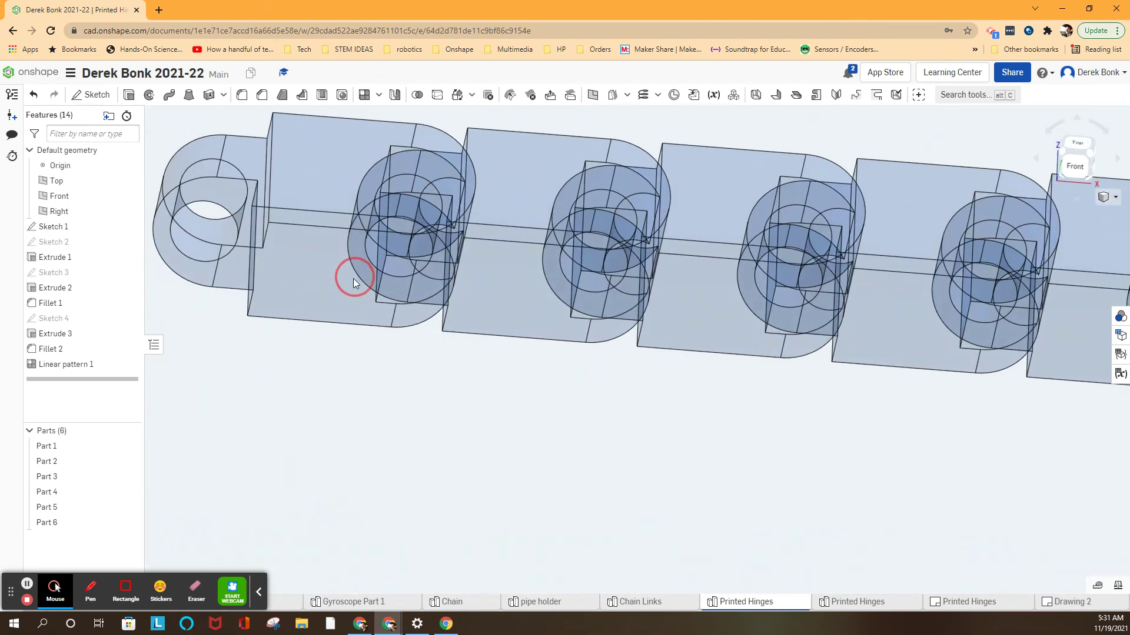
{"action": "right_click", "coordinate": [91, 365]}
{"action": "left_click", "coordinate": [110, 483]}
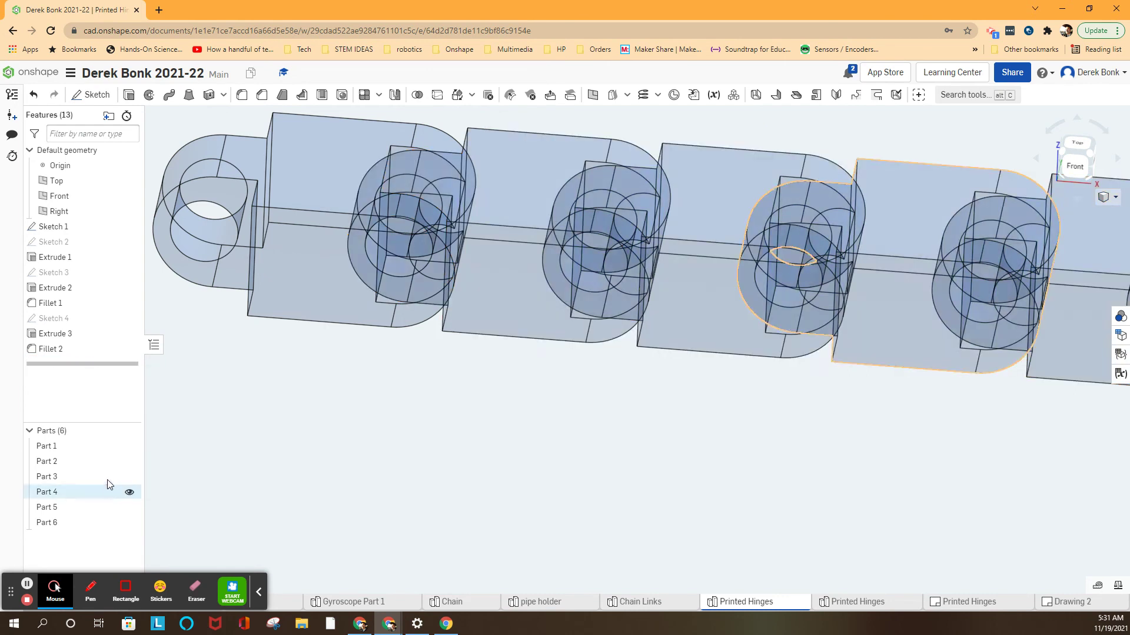
{"action": "left_click", "coordinate": [1088, 172]}
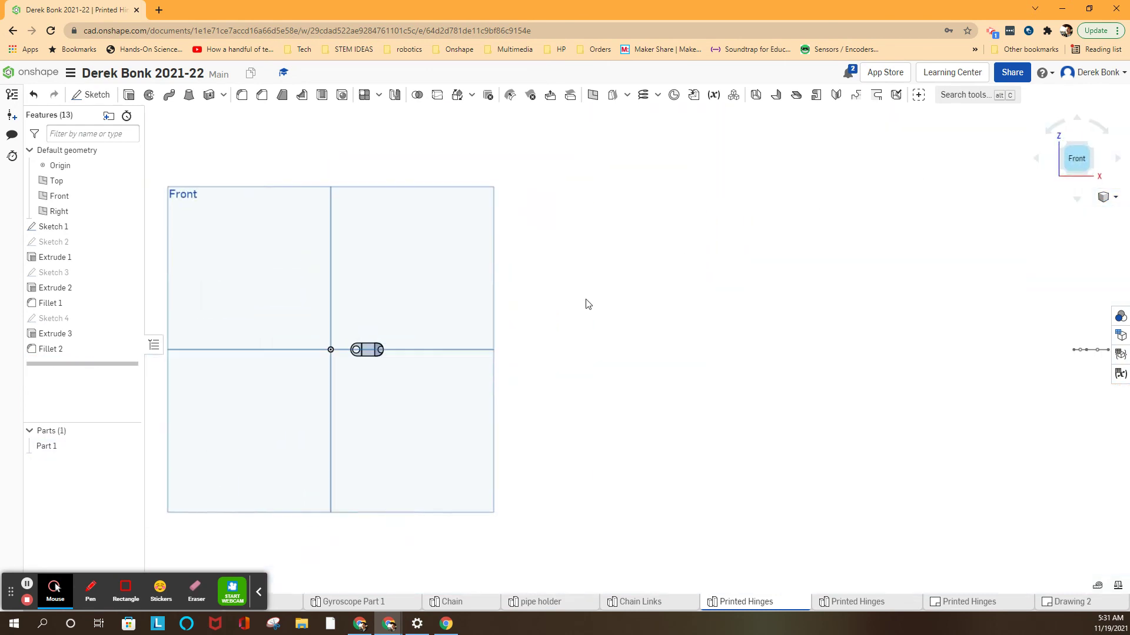
{"action": "scroll", "coordinate": [337, 357], "scroll_direction": "up", "scroll_amount": 10}
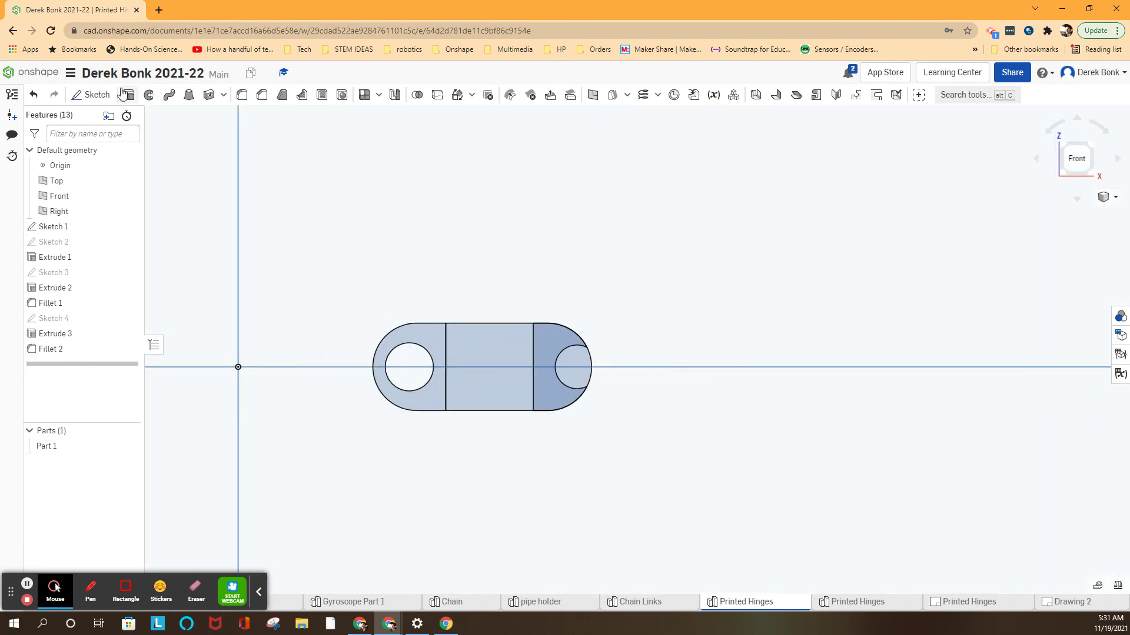
{"action": "left_click", "coordinate": [92, 100]}
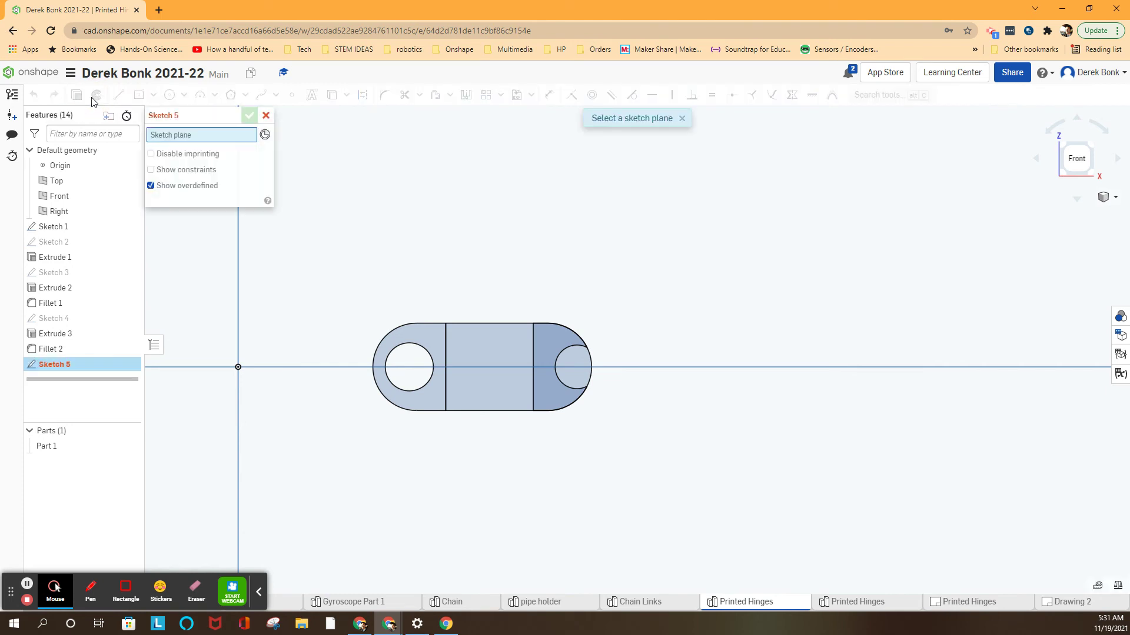
{"action": "left_click", "coordinate": [267, 116]}
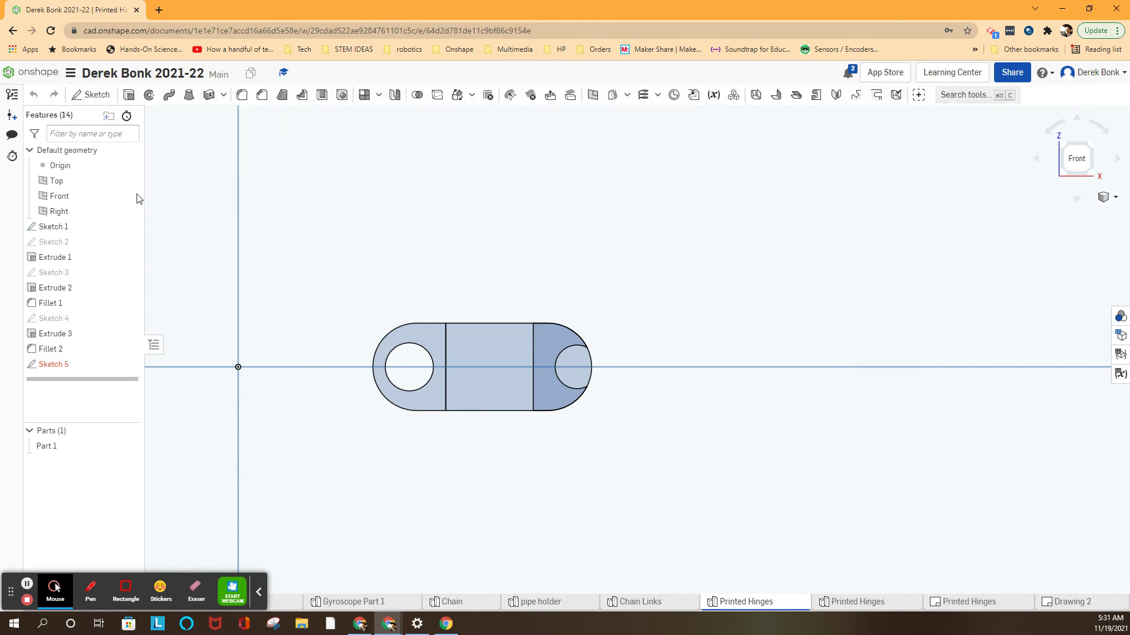
{"action": "double_click", "coordinate": [79, 246]}
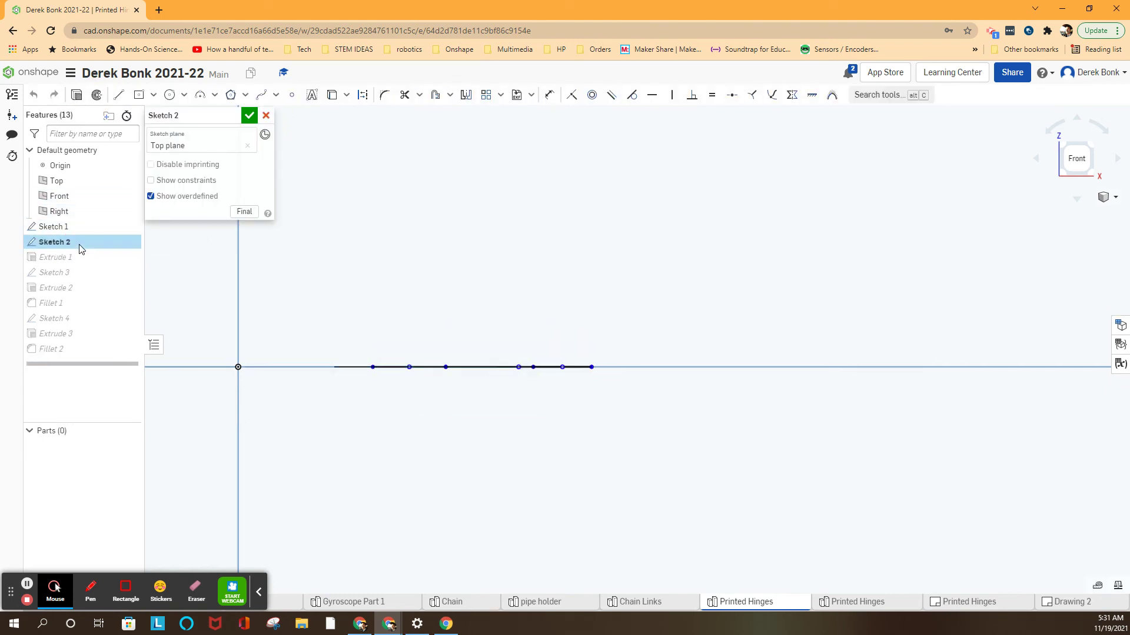
{"action": "left_click", "coordinate": [249, 115]}
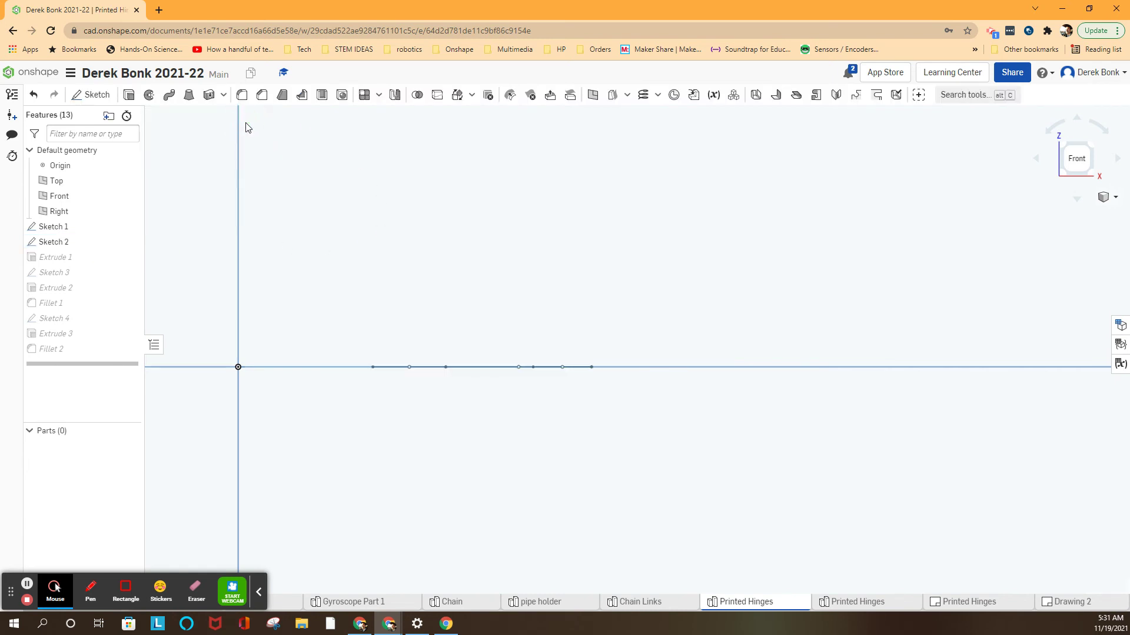
- Create Sketch 5 on the Extrude 1 face and project both hinge circle edges into it
{"action": "left_click", "coordinate": [92, 95]}
{"action": "left_click", "coordinate": [492, 343]}
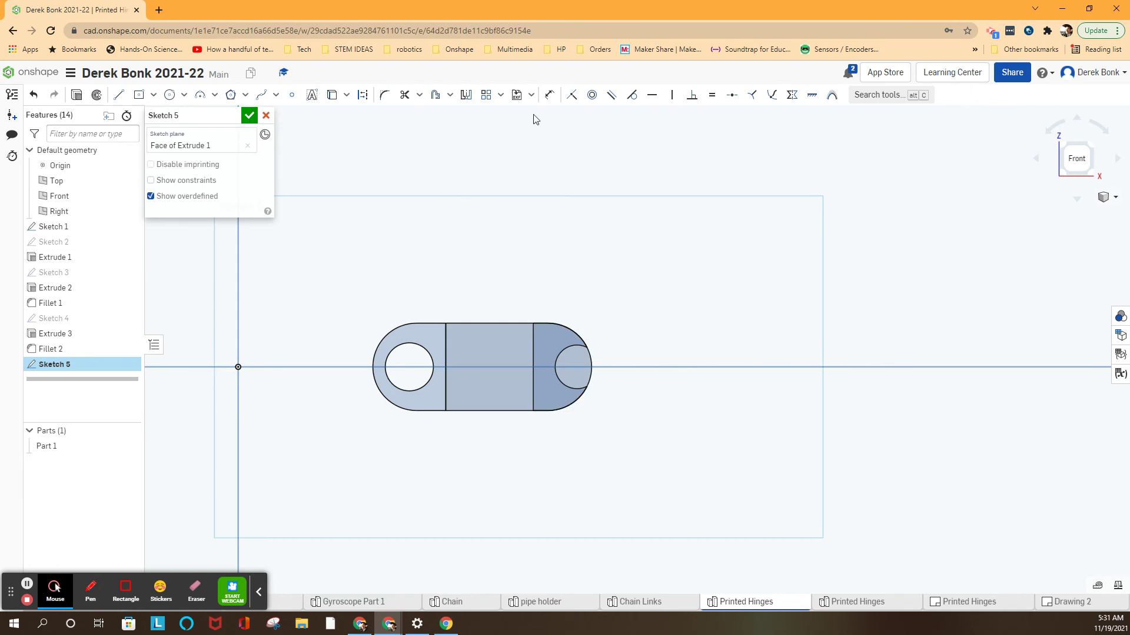
{"action": "left_click", "coordinate": [549, 94]}
{"action": "right_click_drag", "start_coordinate": [486, 209], "coordinate": [491, 223]}
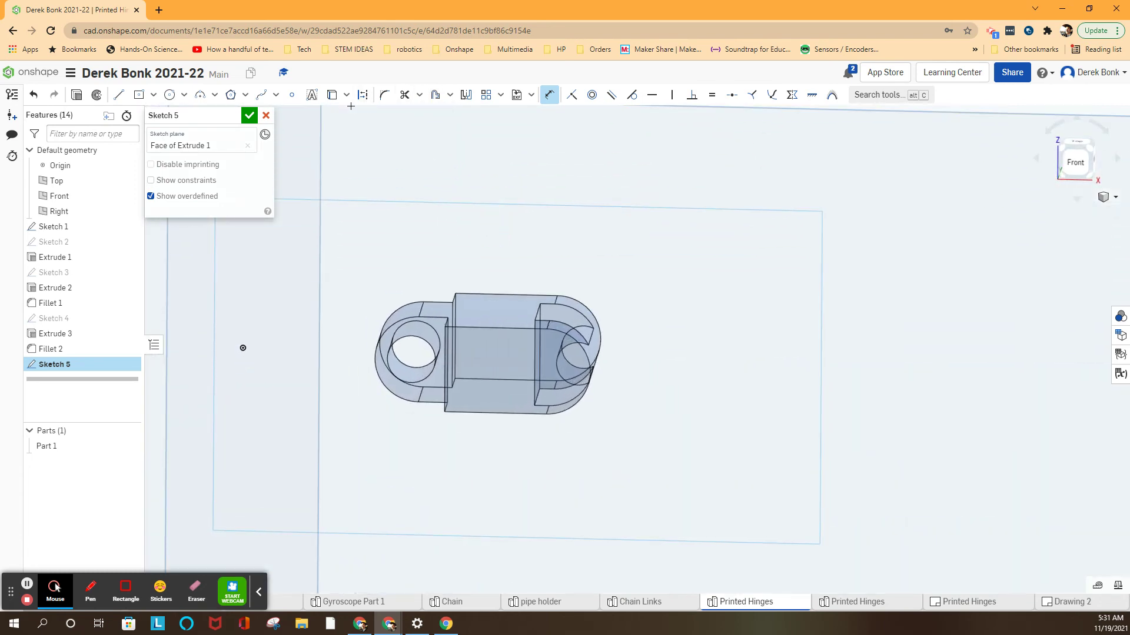
{"action": "left_click", "coordinate": [332, 95]}
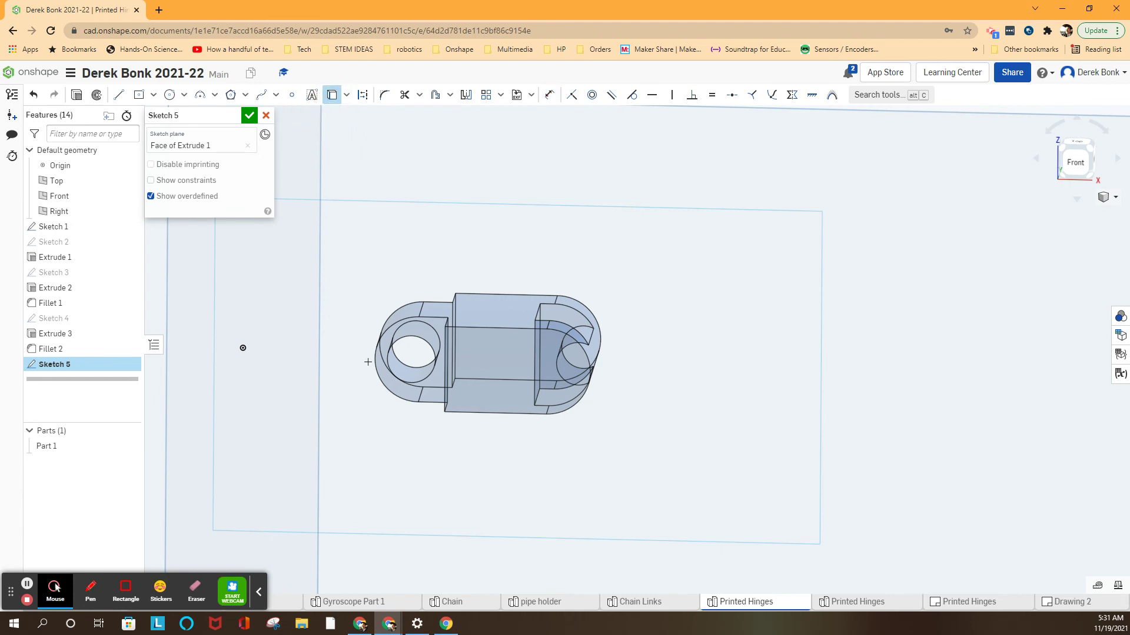
{"action": "left_click", "coordinate": [395, 345]}
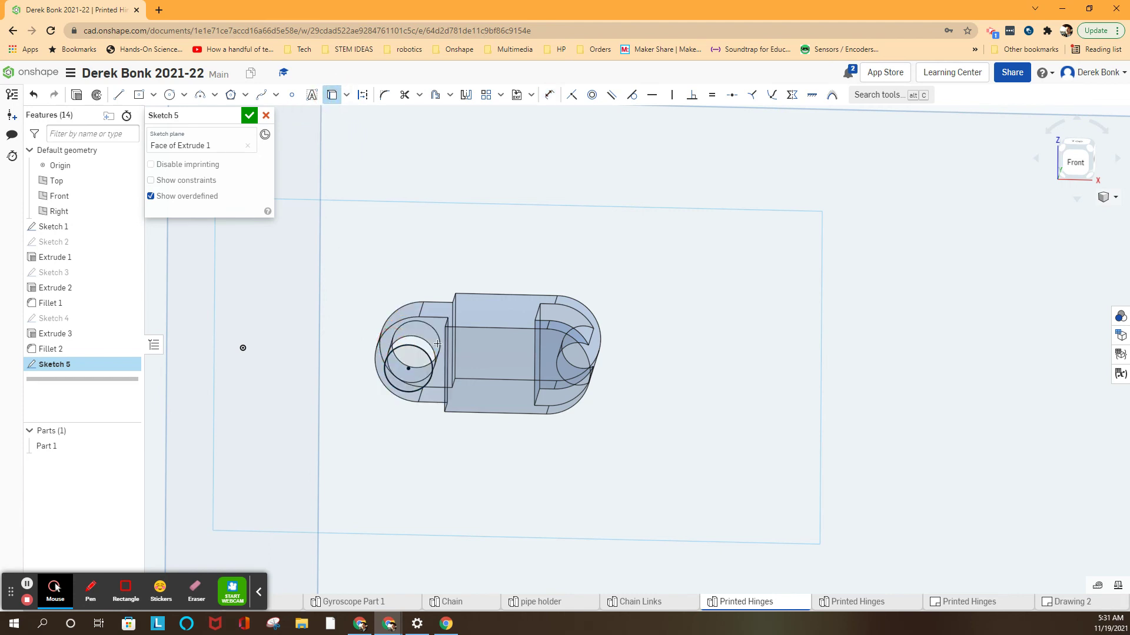
{"action": "left_click", "coordinate": [563, 352]}
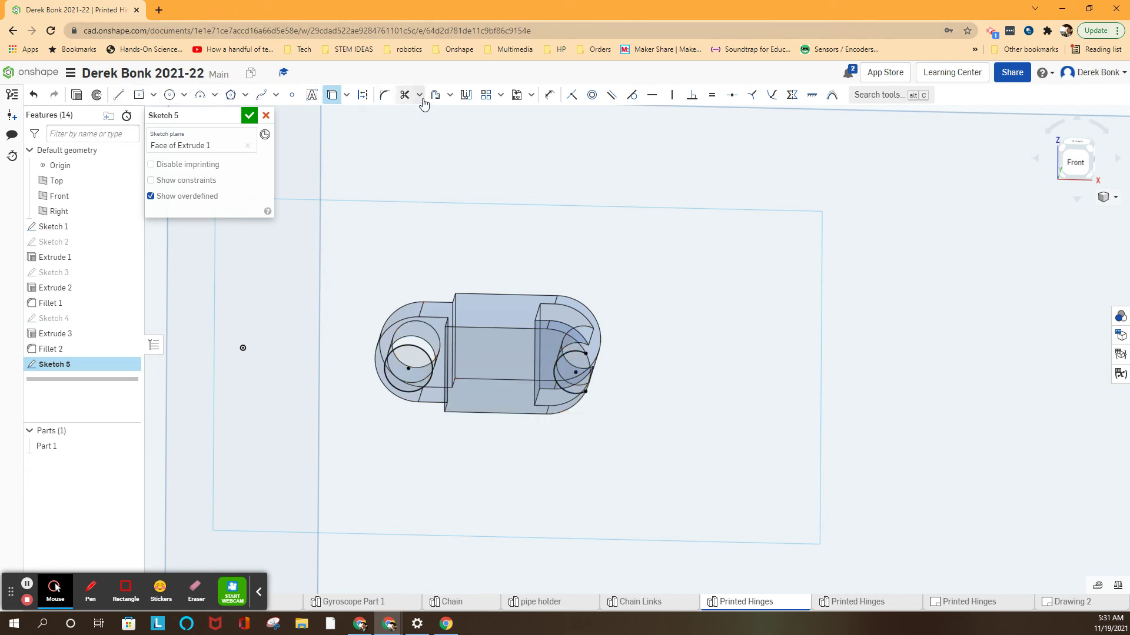
- Dimension the two projected circles 11.5 mm apart and accept Sketch 5
{"action": "left_click", "coordinate": [549, 95]}
{"action": "left_click", "coordinate": [410, 372]}
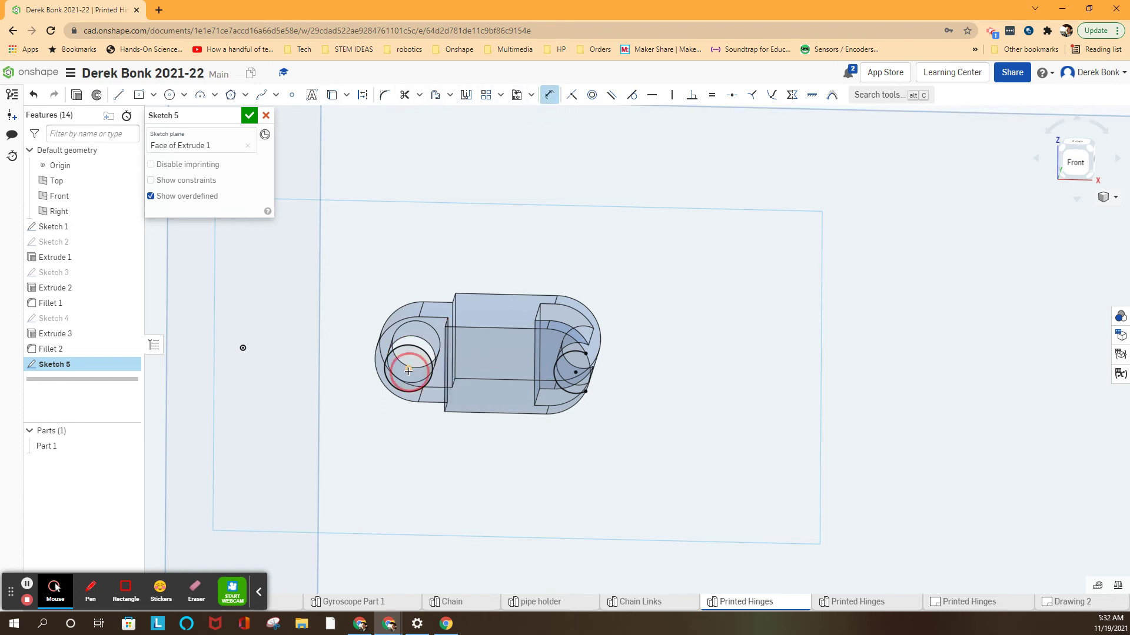
{"action": "left_click", "coordinate": [571, 376]}
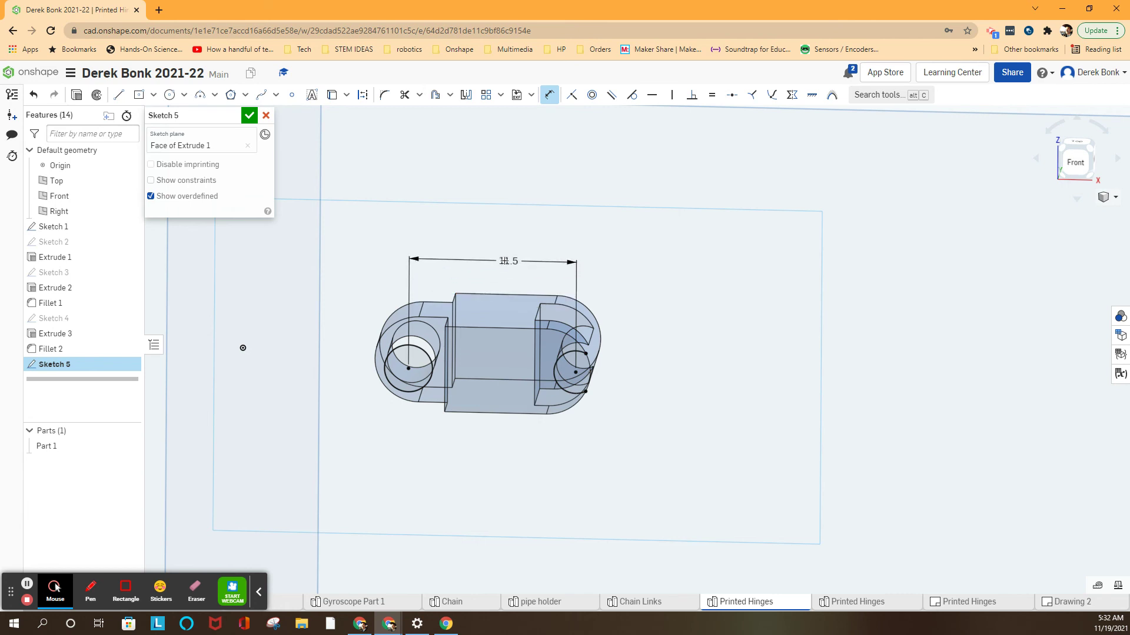
{"action": "left_click", "coordinate": [242, 348]}
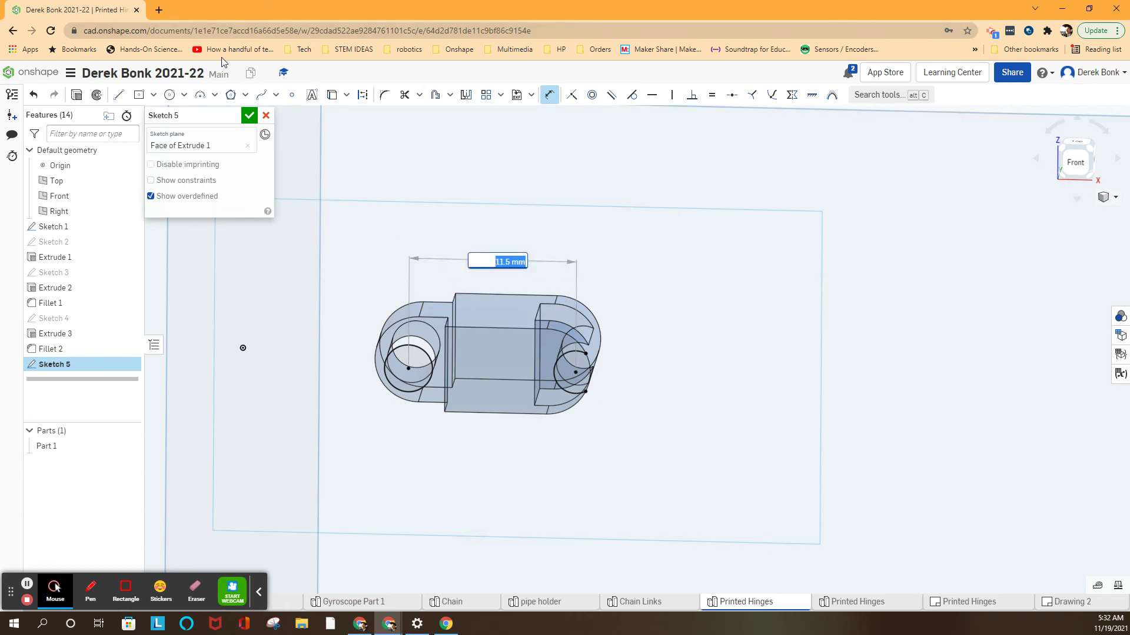
{"action": "right_click_drag", "start_coordinate": [411, 167], "coordinate": [419, 190]}
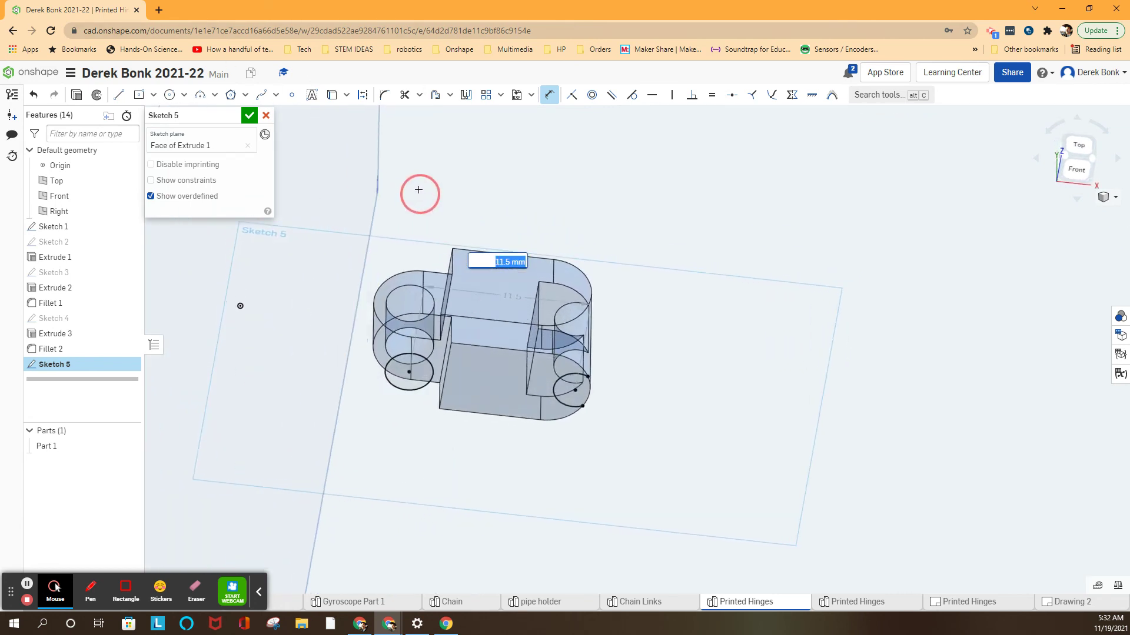
{"action": "right_click_drag", "start_coordinate": [419, 189], "coordinate": [416, 163]}
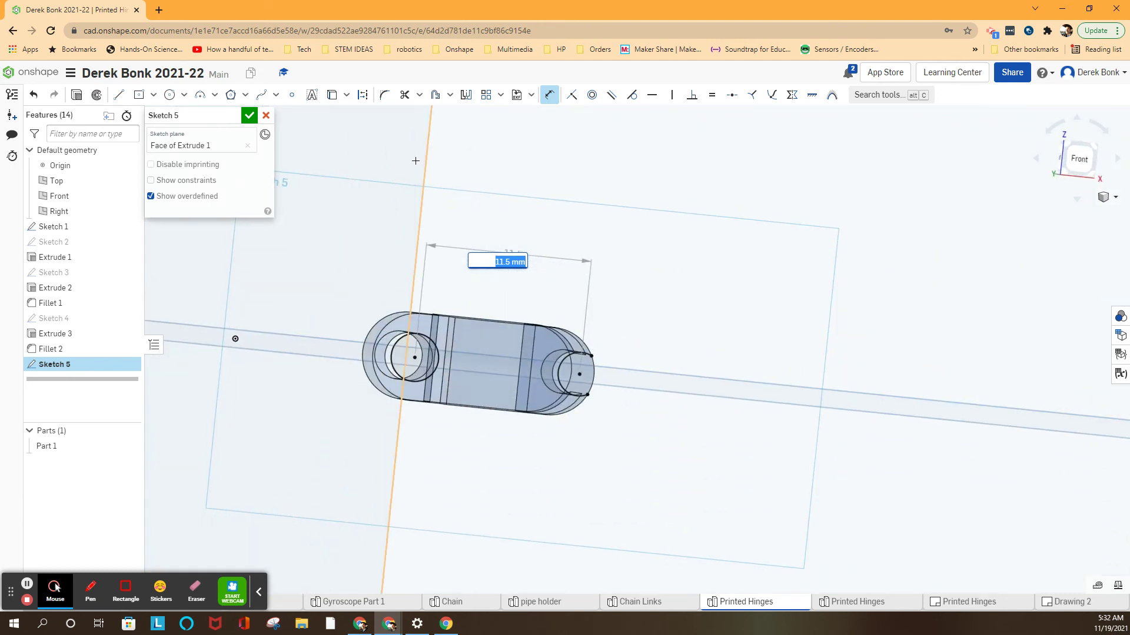
{"action": "left_click", "coordinate": [250, 115]}
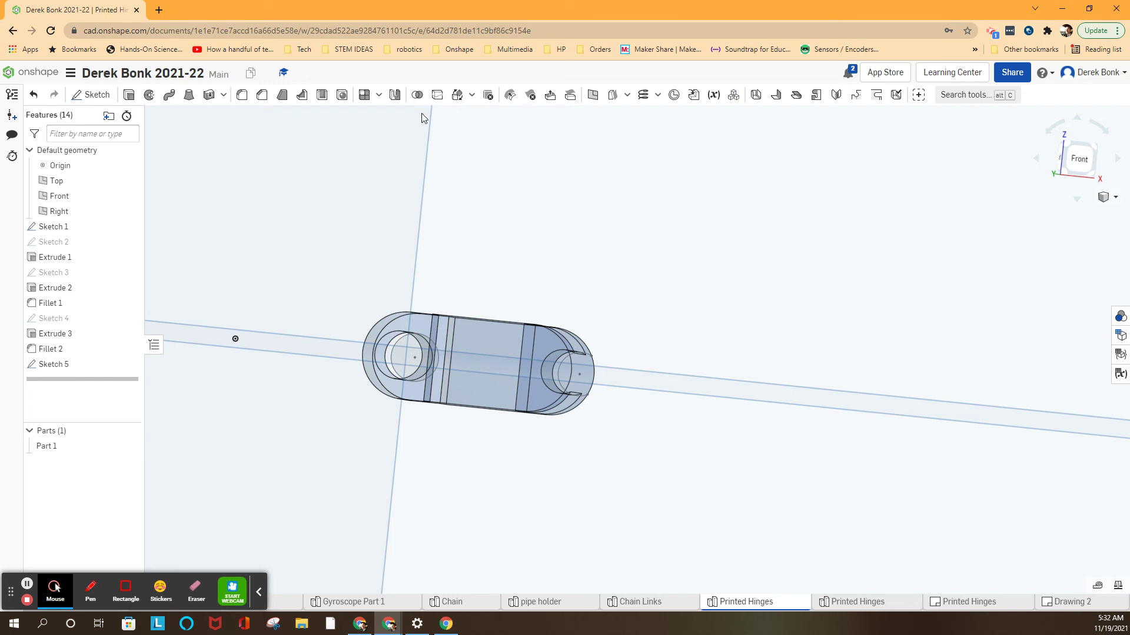
- Start a linear pattern of Part 1 along the Extrude 1 edge, direction flipped
{"action": "left_click", "coordinate": [363, 94]}
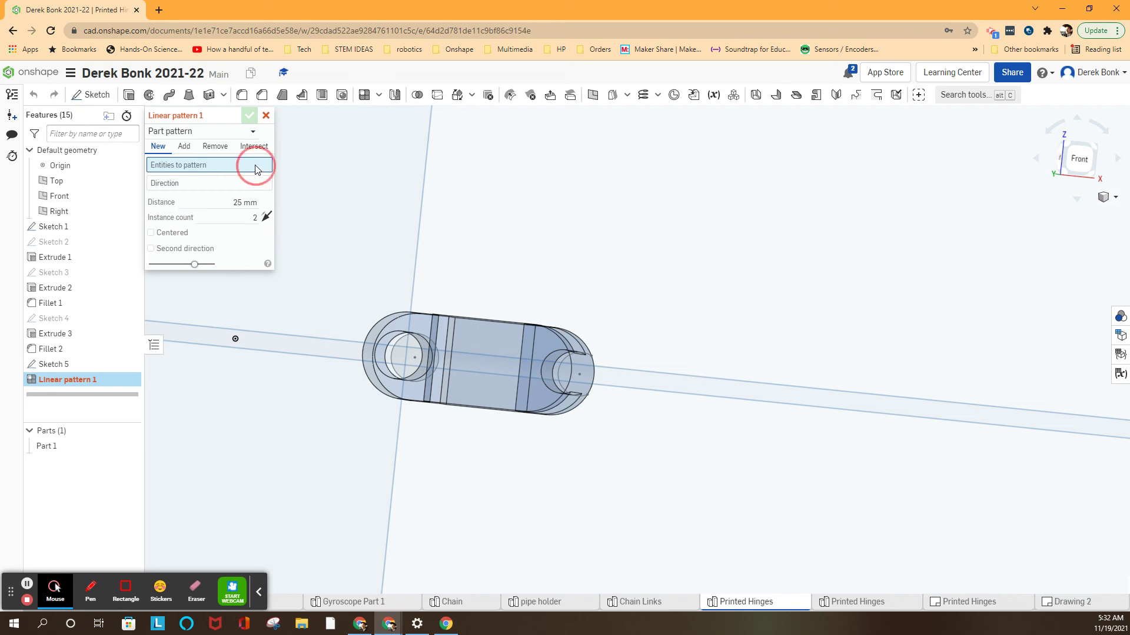
{"action": "left_click", "coordinate": [458, 333]}
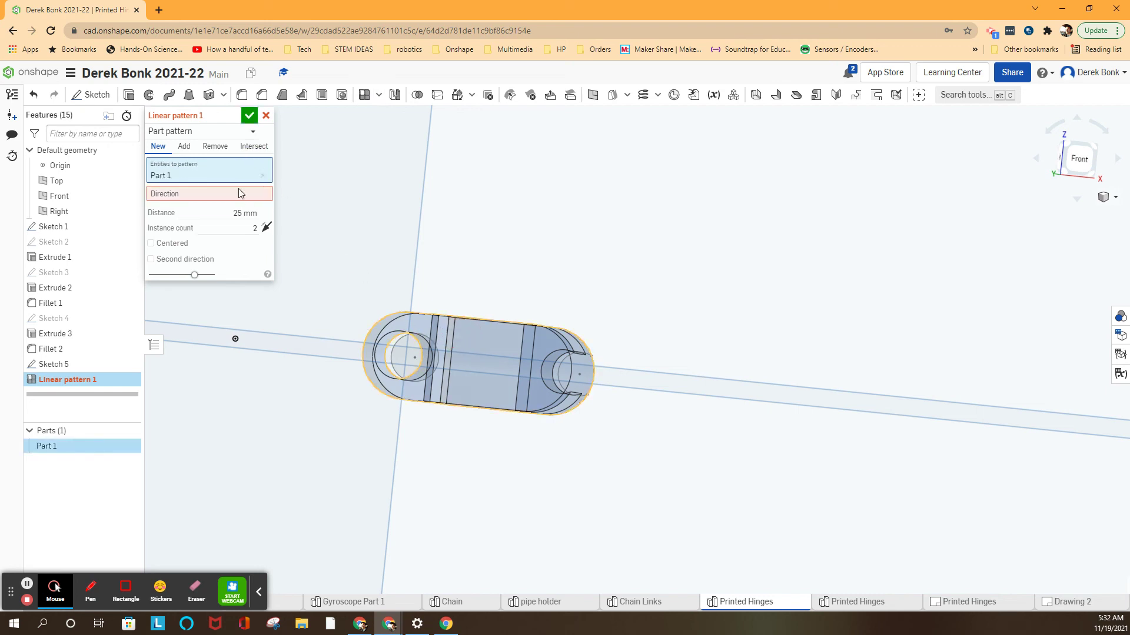
{"action": "left_click", "coordinate": [230, 193]}
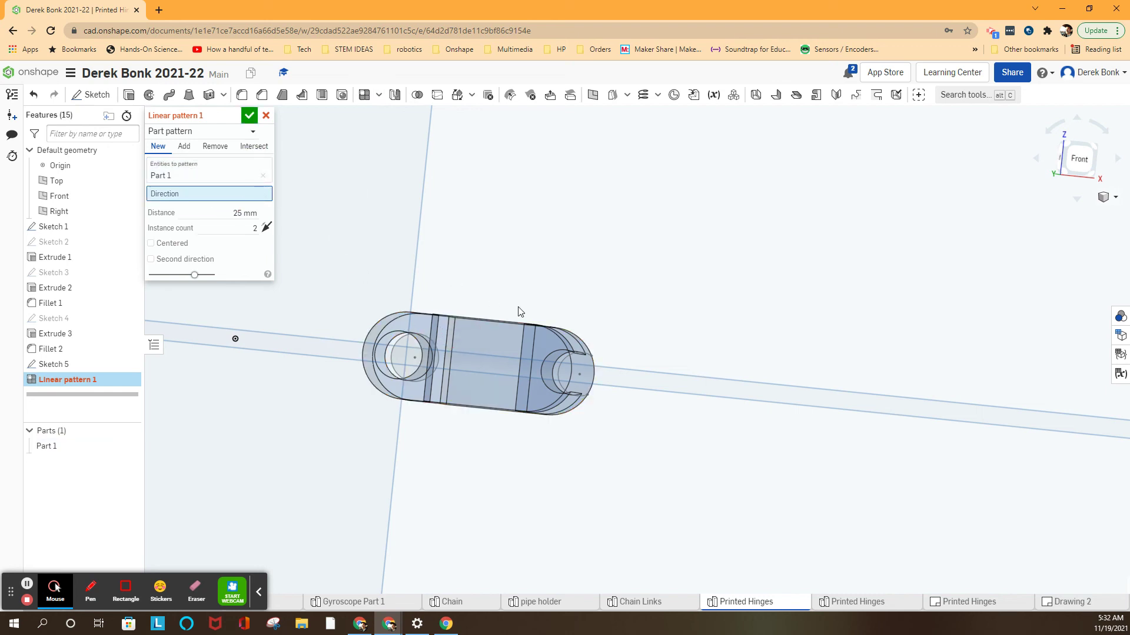
{"action": "right_click_drag", "start_coordinate": [505, 276], "coordinate": [493, 318]}
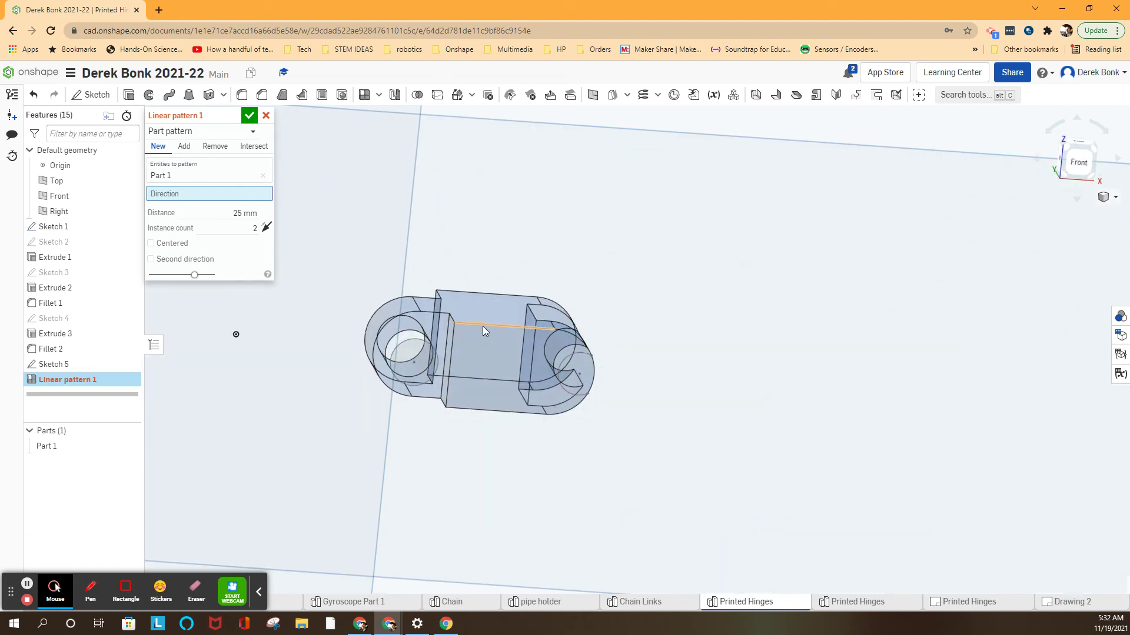
{"action": "left_click", "coordinate": [482, 326]}
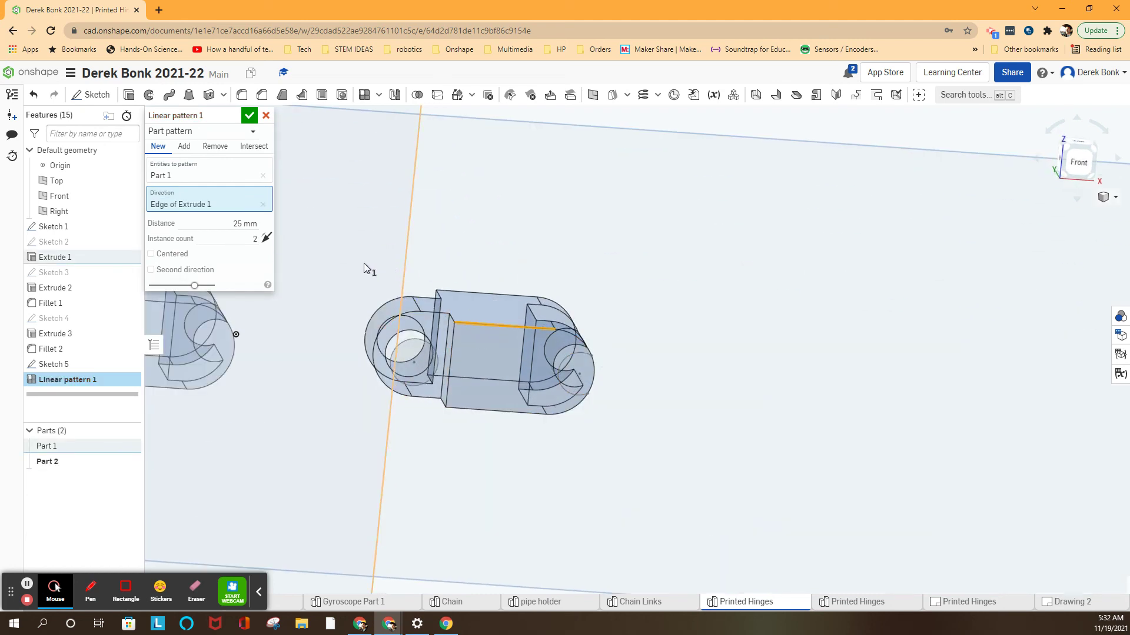
{"action": "left_click", "coordinate": [266, 237]}
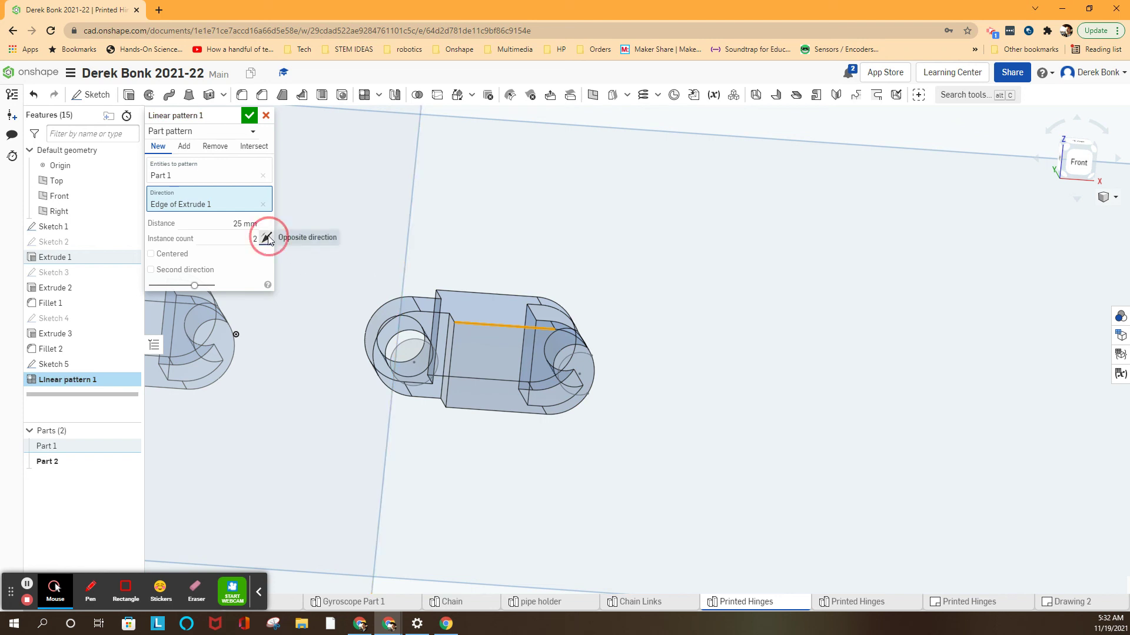
- Set 11.5 mm spacing with two instances and apply the pattern
{"action": "left_click", "coordinate": [227, 226]}
{"action": "type", "text": "11.5"}
{"action": "key", "text": "Return"}
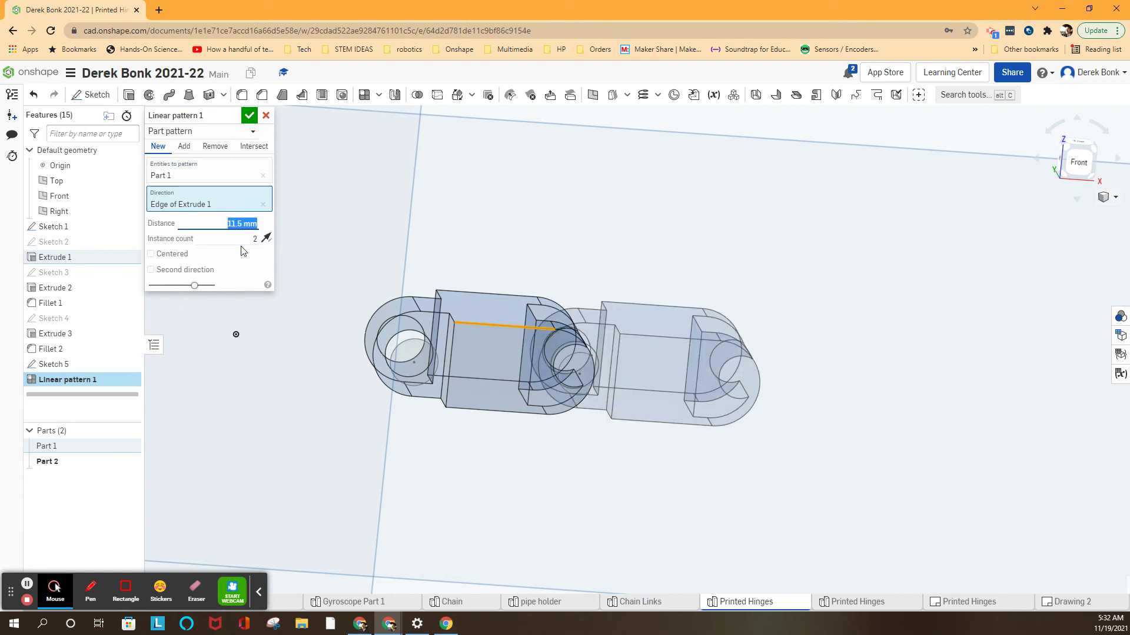
{"action": "left_click", "coordinate": [249, 115]}
{"action": "right_click_drag", "start_coordinate": [618, 234], "coordinate": [611, 234]}
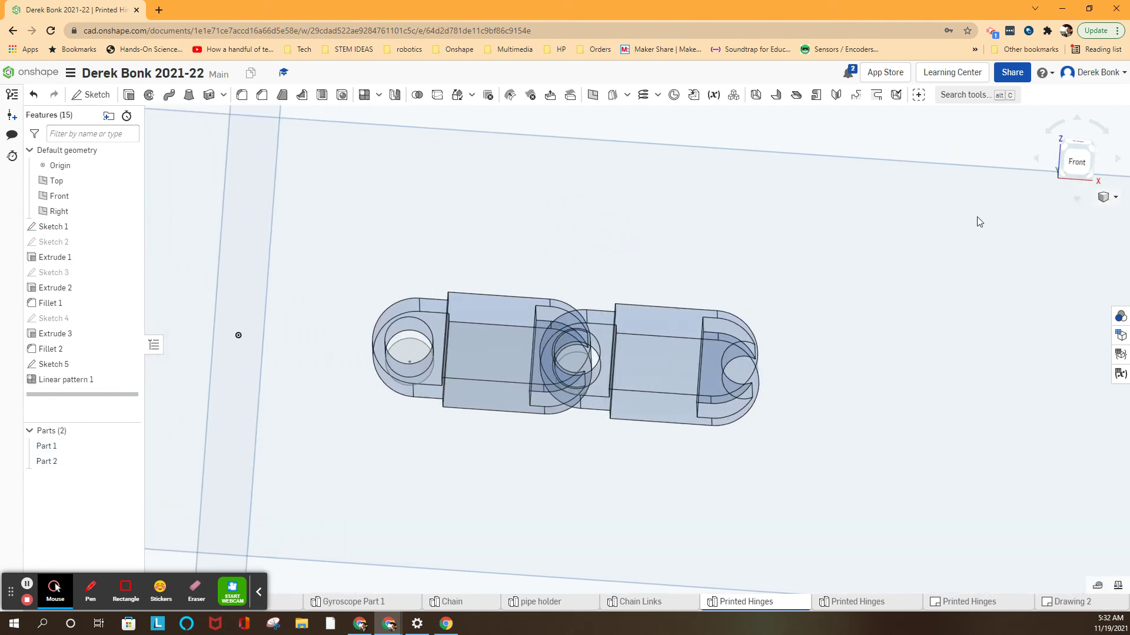
- Frame the two joined links in a centred Front view
{"action": "left_click", "coordinate": [1078, 170]}
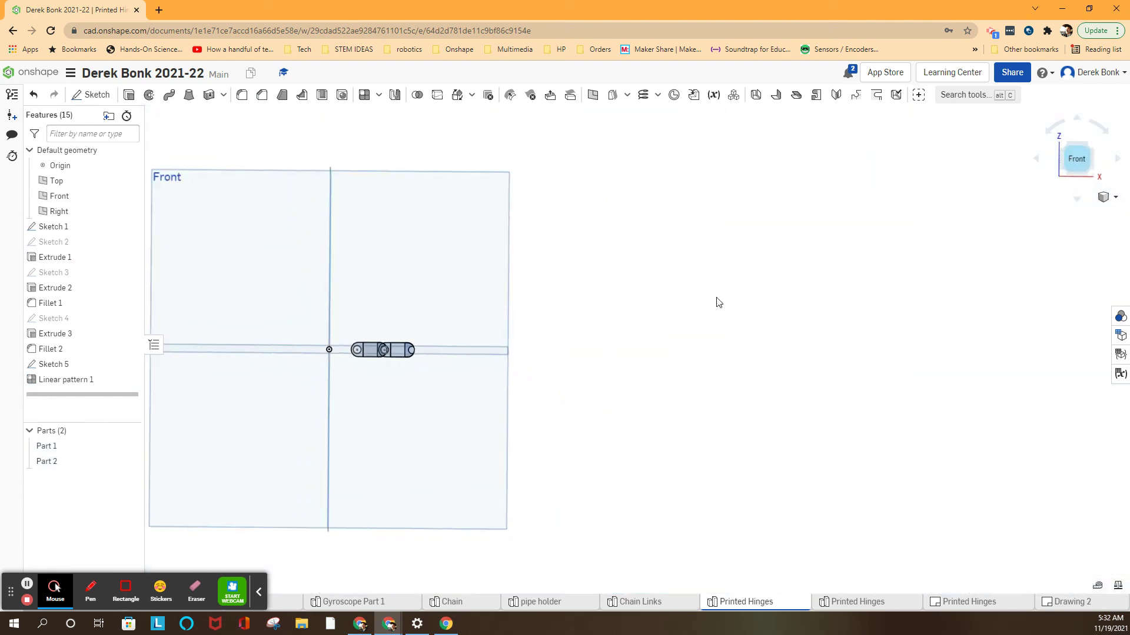
{"action": "scroll", "coordinate": [365, 360], "scroll_direction": "up", "scroll_amount": 3}
{"action": "scroll", "coordinate": [323, 366], "scroll_direction": "up", "scroll_amount": 2}
{"action": "scroll", "coordinate": [326, 361], "scroll_direction": "up", "scroll_amount": 2}
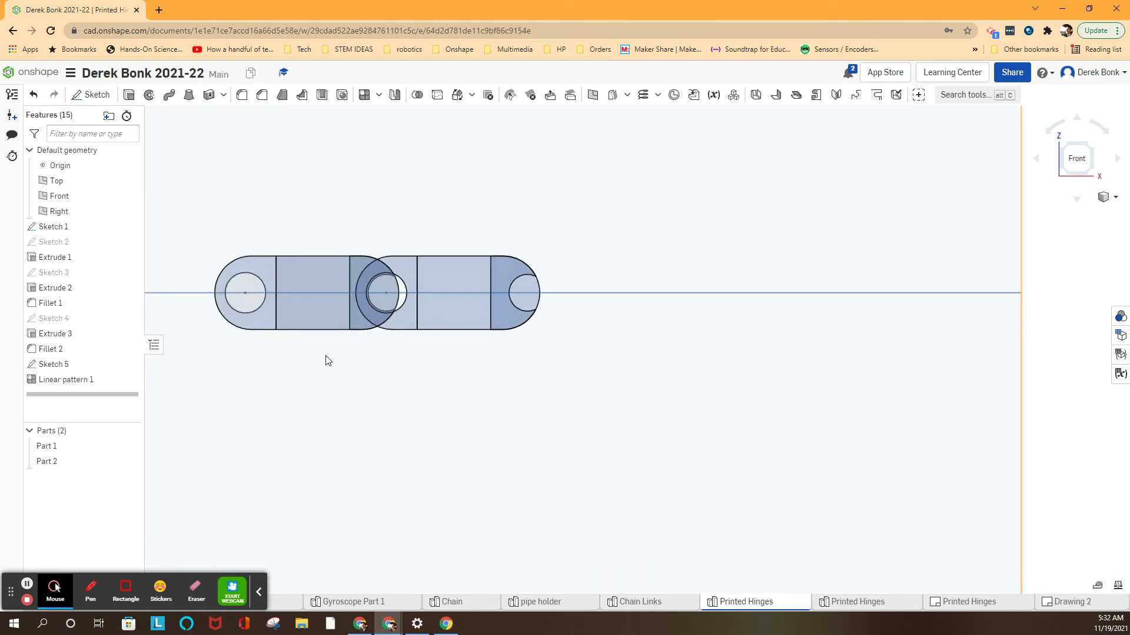
{"action": "scroll", "coordinate": [330, 353], "scroll_direction": "up", "scroll_amount": 2}
{"action": "scroll", "coordinate": [335, 338], "scroll_direction": "up", "scroll_amount": 2}
{"action": "middle_click_drag", "start_coordinate": [331, 369], "coordinate": [441, 401]}
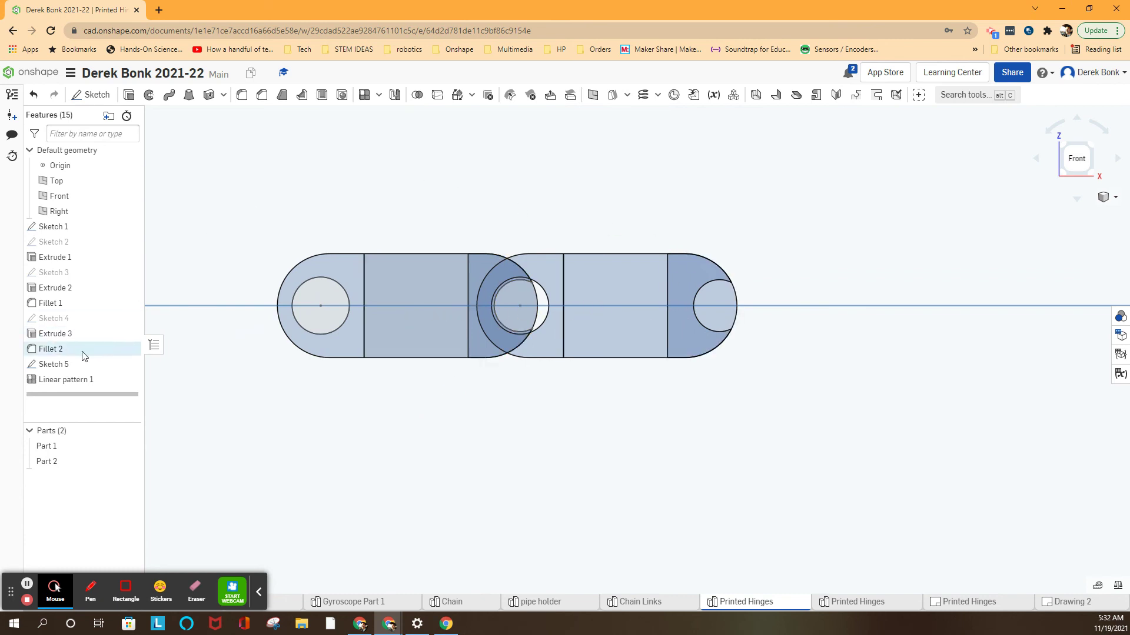
- Reopen Linear pattern 1 and raise its instance count to 6
{"action": "double_click", "coordinate": [60, 379]}
{"action": "left_click", "coordinate": [240, 240]}
{"action": "key", "text": "Return"}
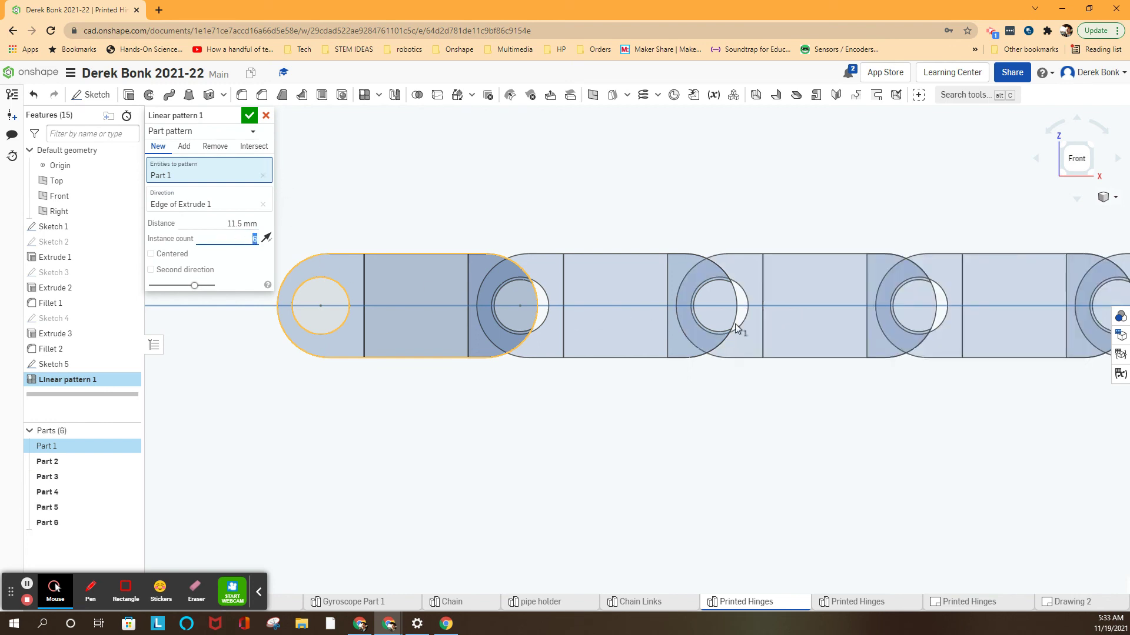
- Switch the display to Shaded and back to Translucent, then view the chain from the top
{"action": "left_click", "coordinate": [1105, 197]}
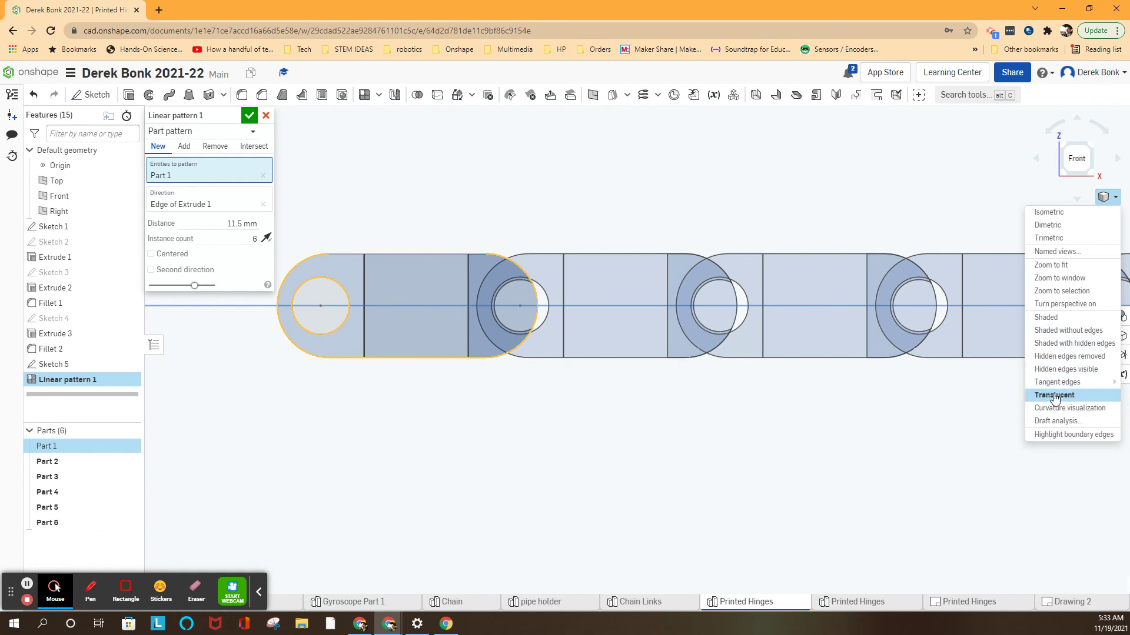
{"action": "left_click", "coordinate": [1047, 317]}
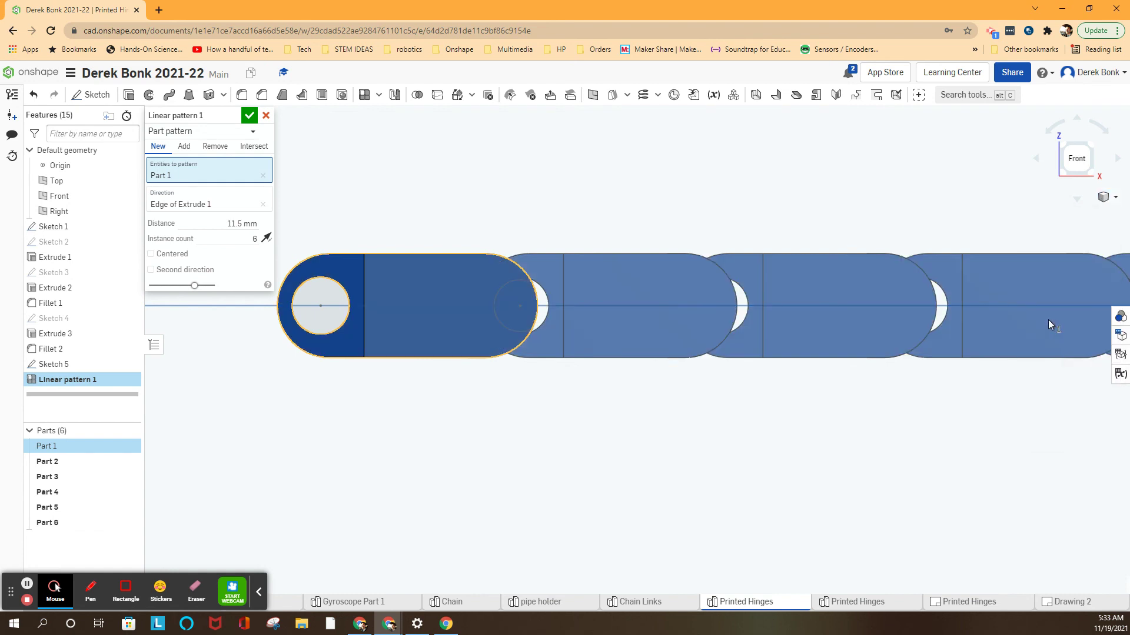
{"action": "left_click", "coordinate": [1105, 197]}
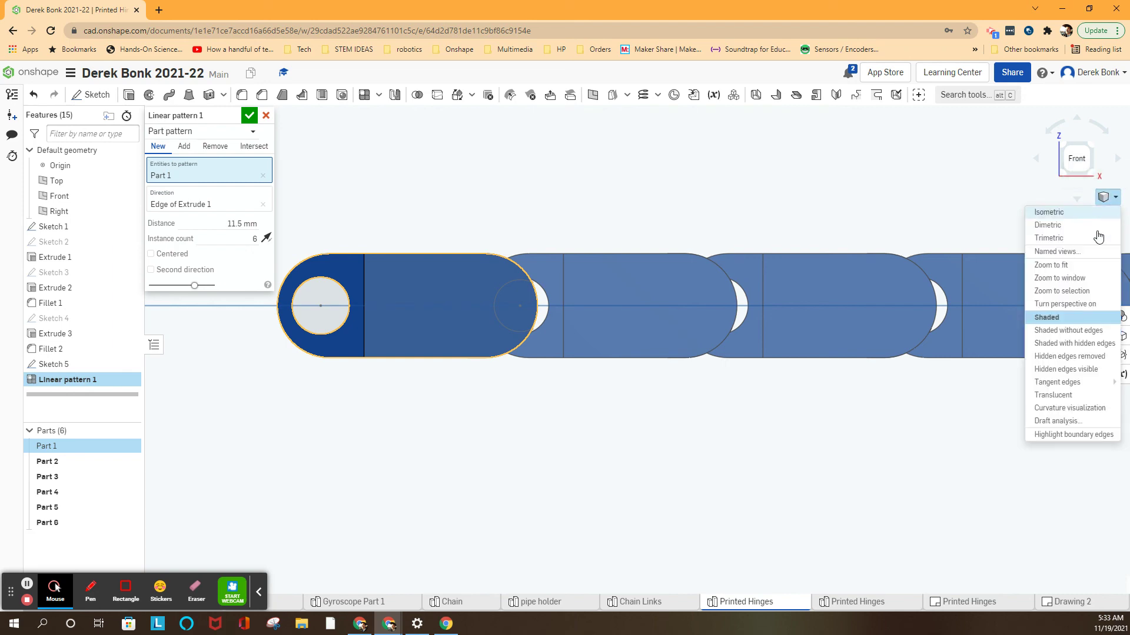
{"action": "left_click", "coordinate": [1053, 394]}
{"action": "right_click_drag", "start_coordinate": [720, 181], "coordinate": [939, 159]}
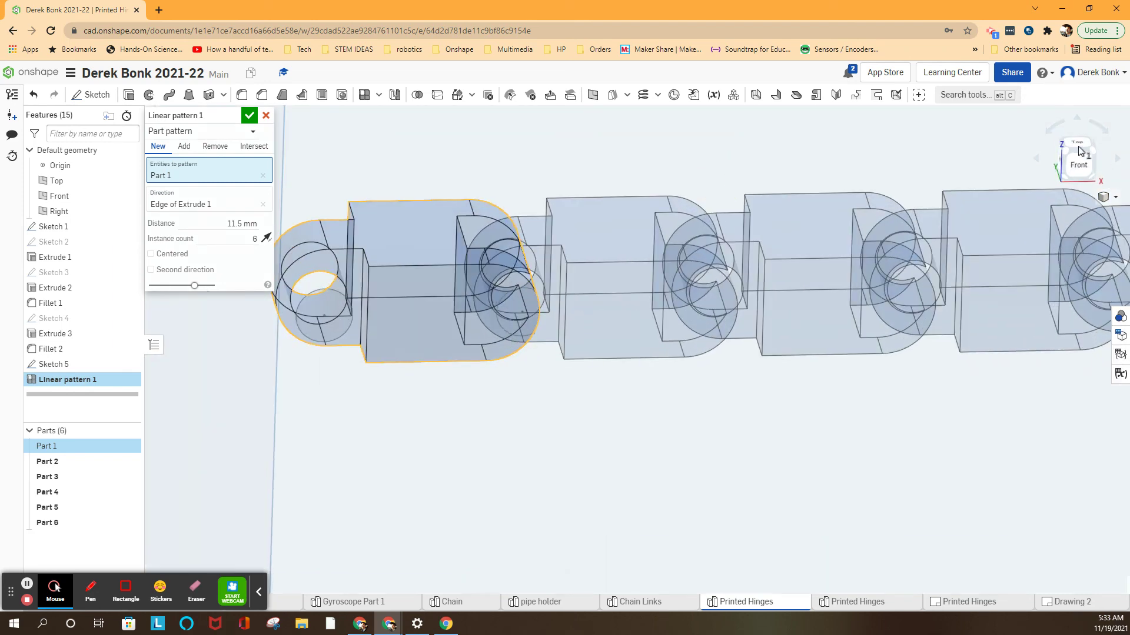
{"action": "left_click", "coordinate": [1079, 145]}
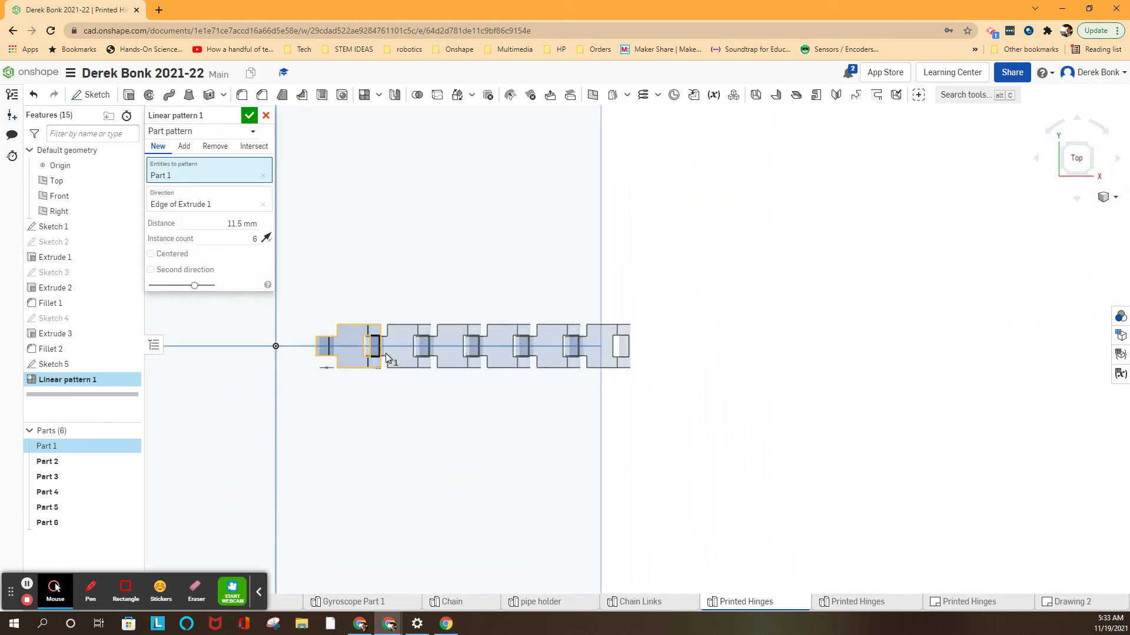
{"action": "scroll", "coordinate": [386, 354], "scroll_direction": "down", "scroll_amount": 2}
{"action": "scroll", "coordinate": [424, 351], "scroll_direction": "down", "scroll_amount": 2}
{"action": "scroll", "coordinate": [430, 350], "scroll_direction": "down", "scroll_amount": 3}
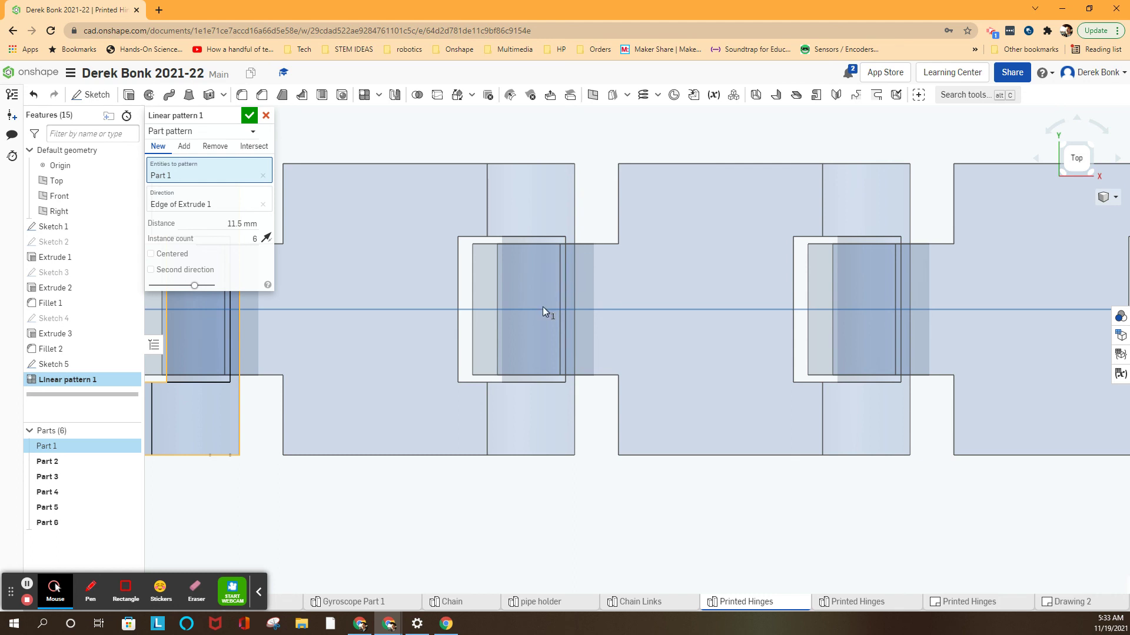
- Inspect the six-link joints from Front and Top views, then accept Linear pattern 1
{"action": "right_click_drag", "start_coordinate": [537, 232], "coordinate": [525, 312]}
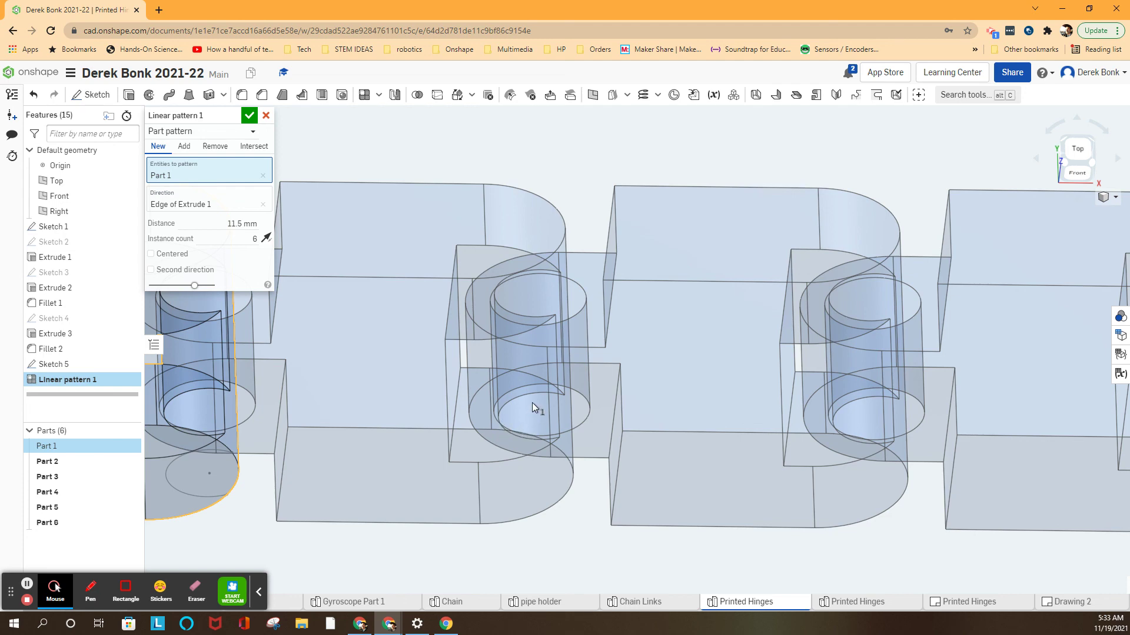
{"action": "right_click_drag", "start_coordinate": [532, 403], "coordinate": [531, 358]}
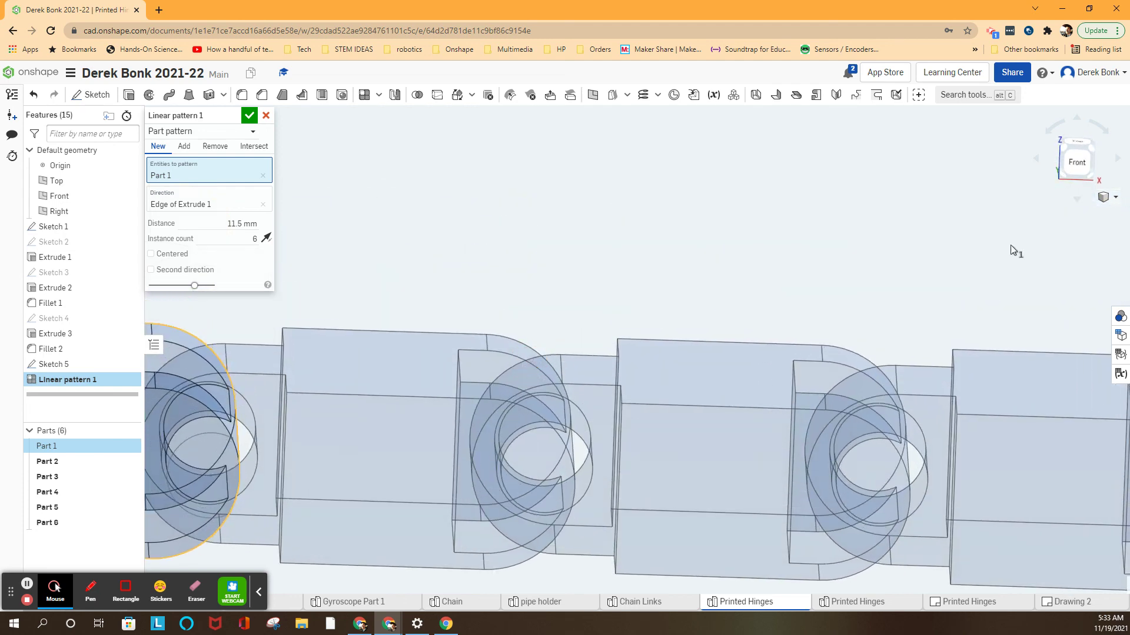
{"action": "left_click", "coordinate": [1079, 165]}
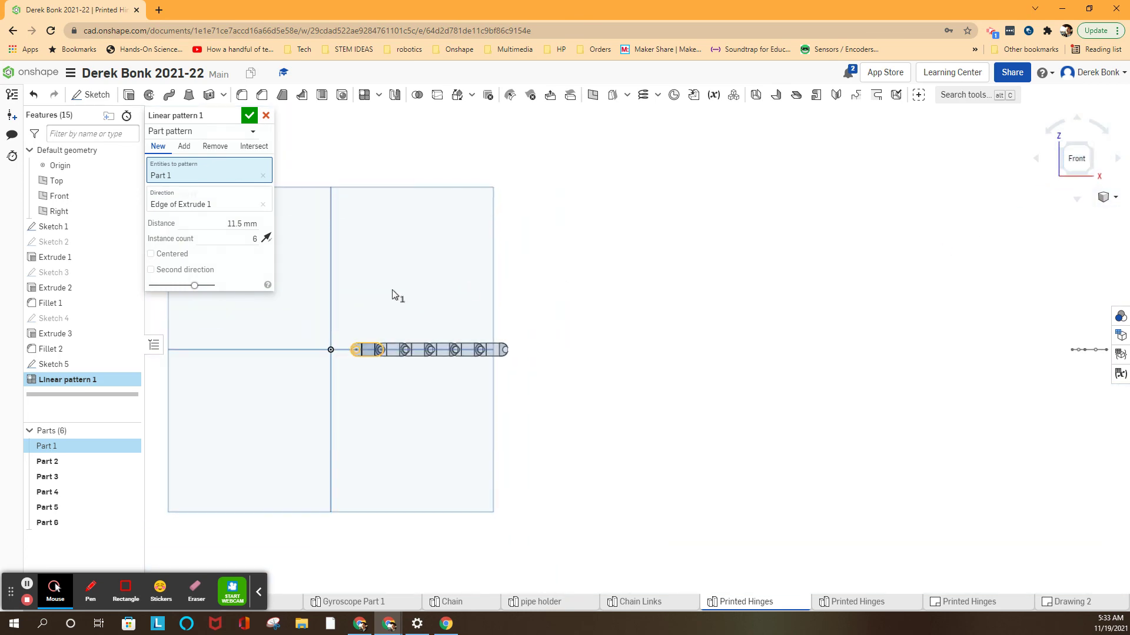
{"action": "scroll", "coordinate": [376, 356], "scroll_direction": "up", "scroll_amount": 2}
{"action": "scroll", "coordinate": [370, 362], "scroll_direction": "up", "scroll_amount": 1}
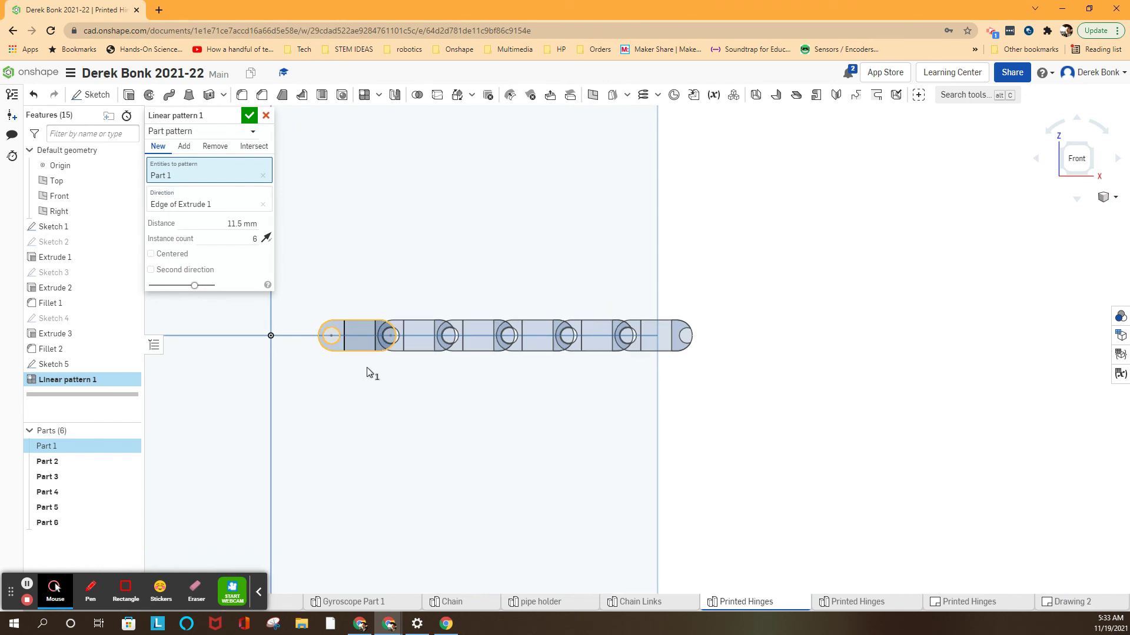
{"action": "scroll", "coordinate": [366, 367], "scroll_direction": "up", "scroll_amount": 1}
{"action": "scroll", "coordinate": [367, 367], "scroll_direction": "up", "scroll_amount": 1}
{"action": "scroll", "coordinate": [365, 369], "scroll_direction": "up", "scroll_amount": 1}
{"action": "scroll", "coordinate": [364, 369], "scroll_direction": "up", "scroll_amount": 1}
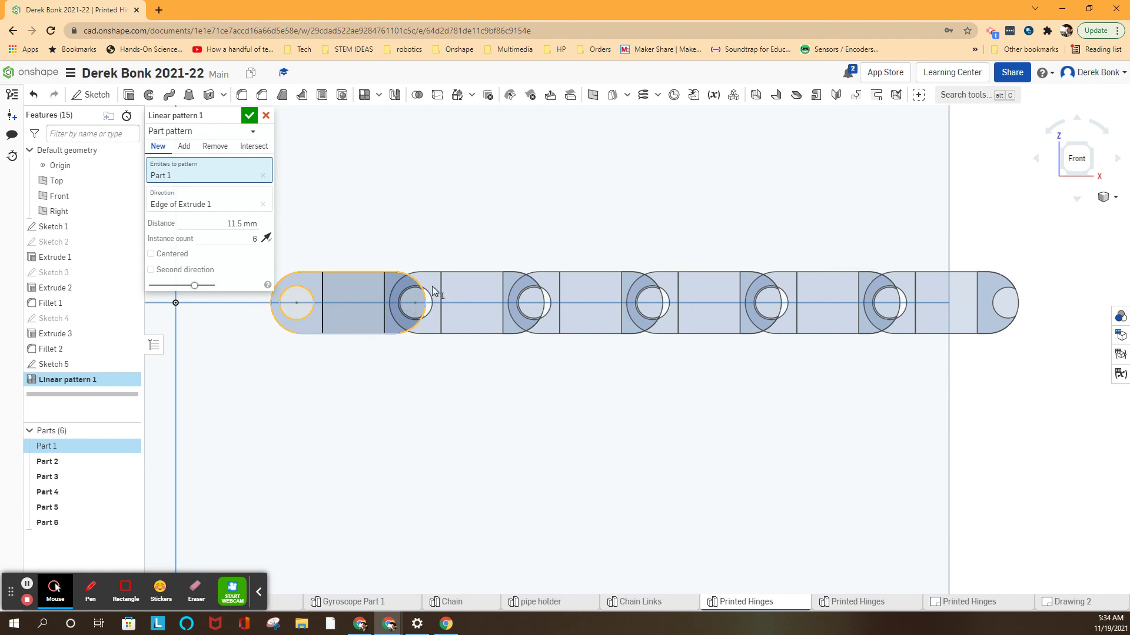
{"action": "mouse_move", "coordinate": [466, 238]}
{"action": "right_mouse_down"}
{"action": "mouse_move", "coordinate": [465, 249]}
{"action": "mouse_move", "coordinate": [475, 245]}
{"action": "right_mouse_up"}
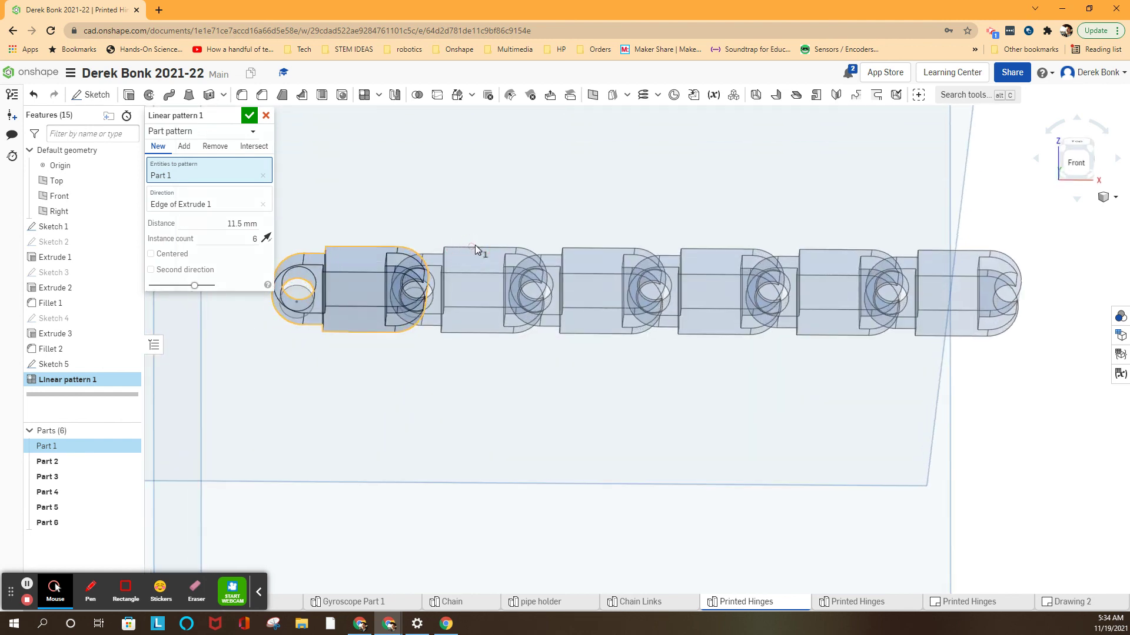
{"action": "left_click", "coordinate": [1081, 144]}
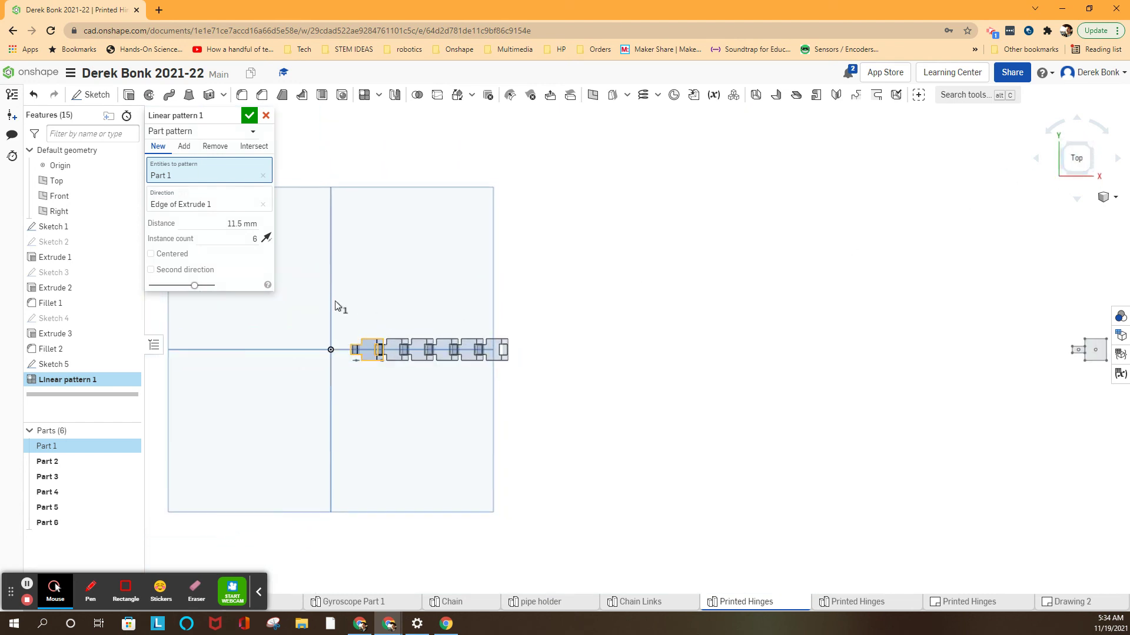
{"action": "scroll", "coordinate": [335, 321], "scroll_direction": "up", "scroll_amount": 1}
{"action": "scroll", "coordinate": [345, 335], "scroll_direction": "up", "scroll_amount": 1}
{"action": "scroll", "coordinate": [349, 357], "scroll_direction": "up", "scroll_amount": 1}
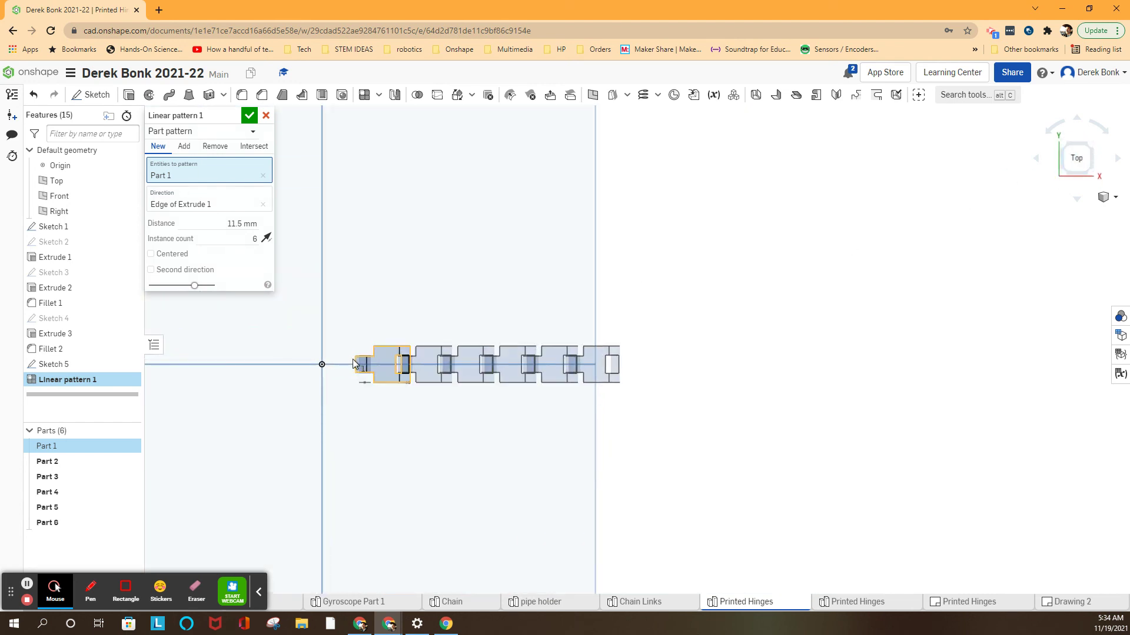
{"action": "left_click", "coordinate": [732, 315]}
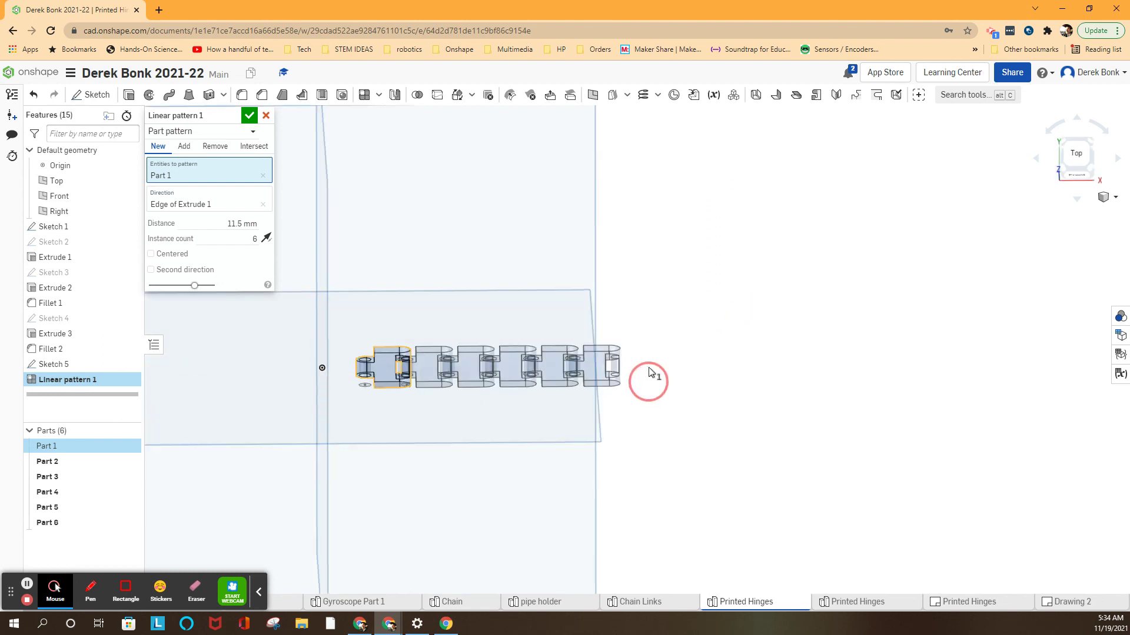
{"action": "right_click_drag", "start_coordinate": [634, 373], "coordinate": [648, 371]}
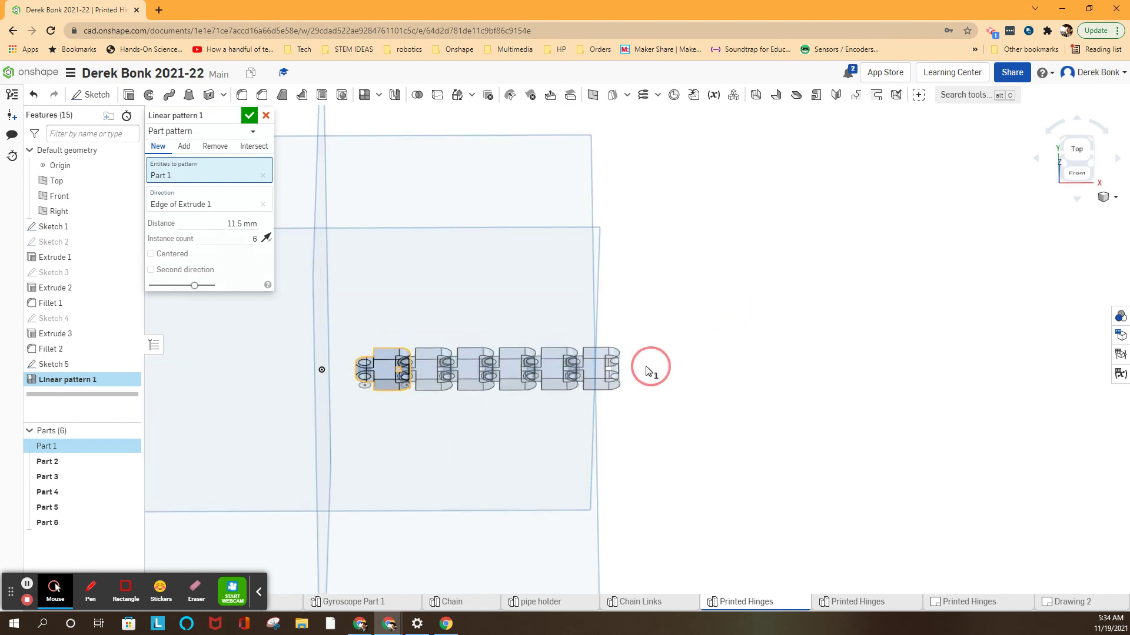
{"action": "left_click", "coordinate": [249, 115]}
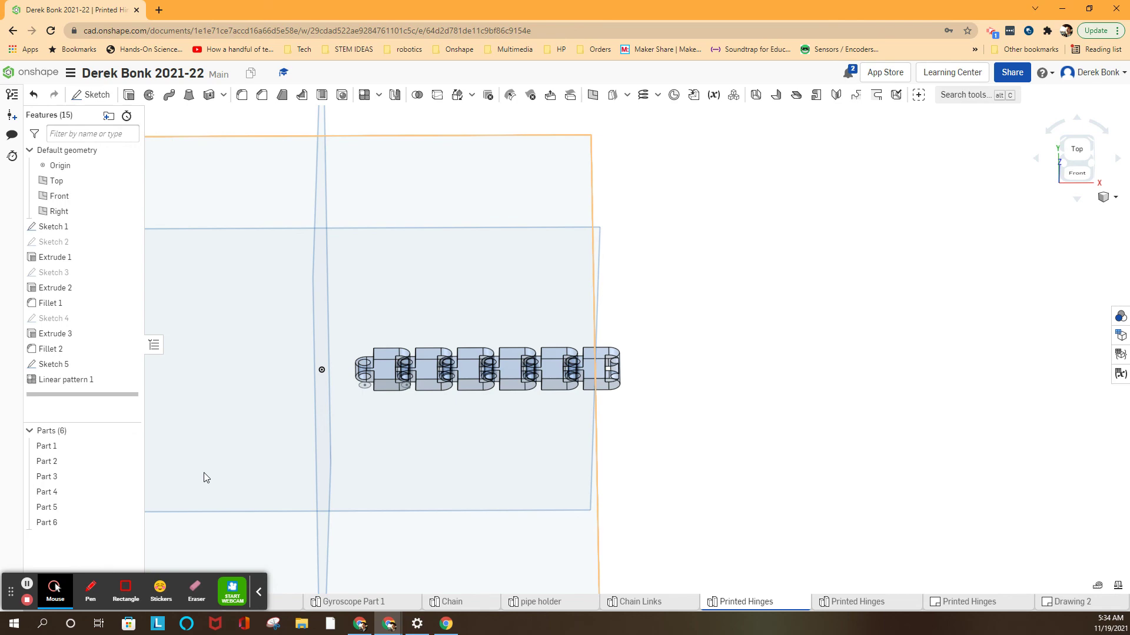
{"action": "scroll", "coordinate": [694, 484], "scroll_direction": "down", "scroll_amount": 2}
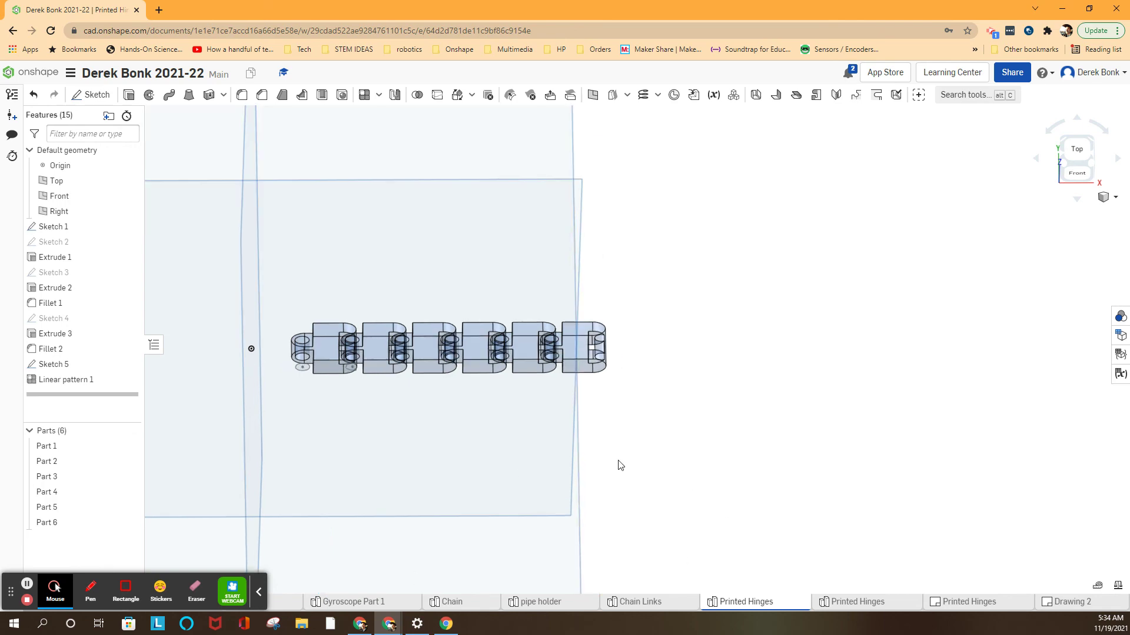
- Orbit the chain to a diagonal view and switch its display to opaque Shaded
{"action": "middle_click_drag", "start_coordinate": [620, 465], "coordinate": [757, 436]}
{"action": "scroll", "coordinate": [759, 431], "scroll_direction": "down", "scroll_amount": 1}
{"action": "scroll", "coordinate": [765, 415], "scroll_direction": "down", "scroll_amount": 1}
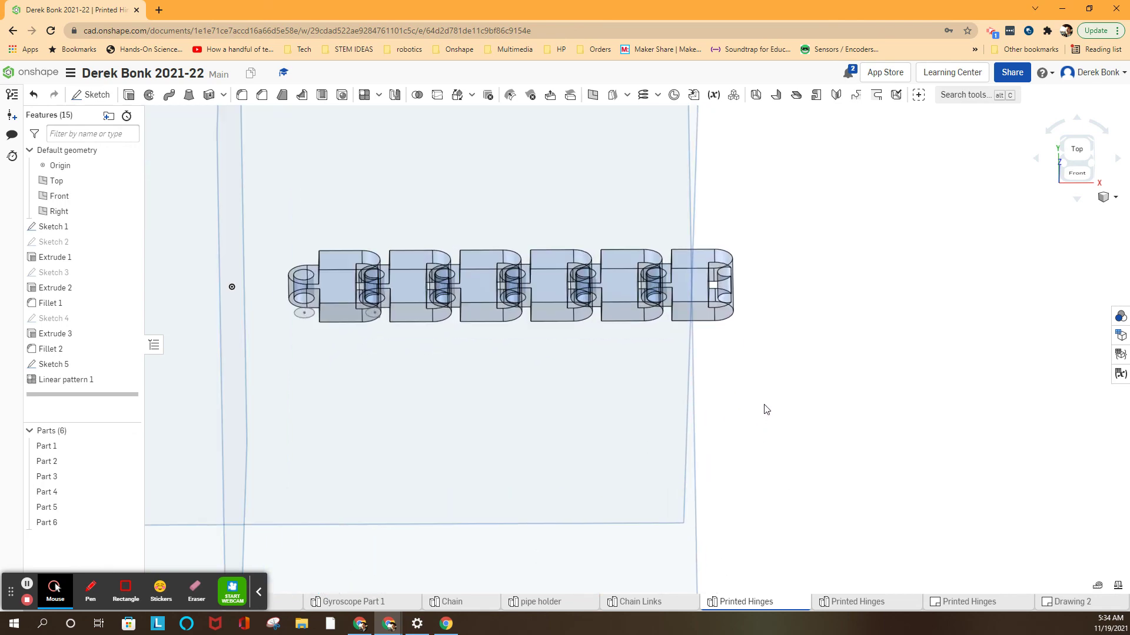
{"action": "mouse_move", "coordinate": [766, 408]}
{"action": "right_mouse_down"}
{"action": "mouse_move", "coordinate": [785, 353]}
{"action": "mouse_move", "coordinate": [736, 379]}
{"action": "mouse_move", "coordinate": [724, 406]}
{"action": "mouse_move", "coordinate": [747, 377]}
{"action": "right_mouse_up"}
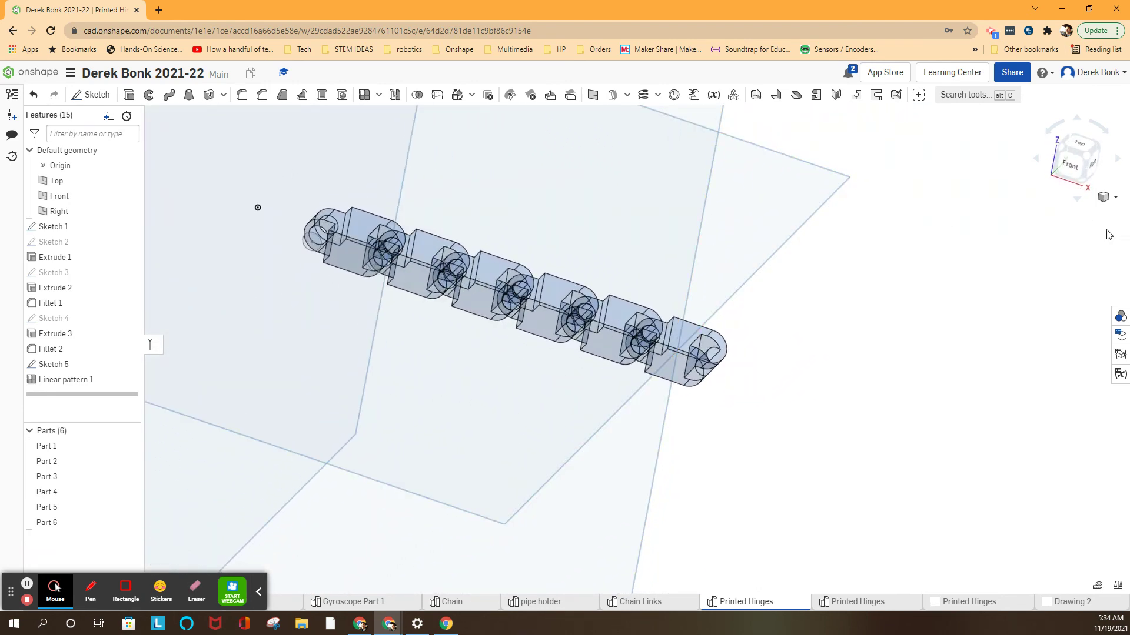
{"action": "left_click", "coordinate": [1114, 197]}
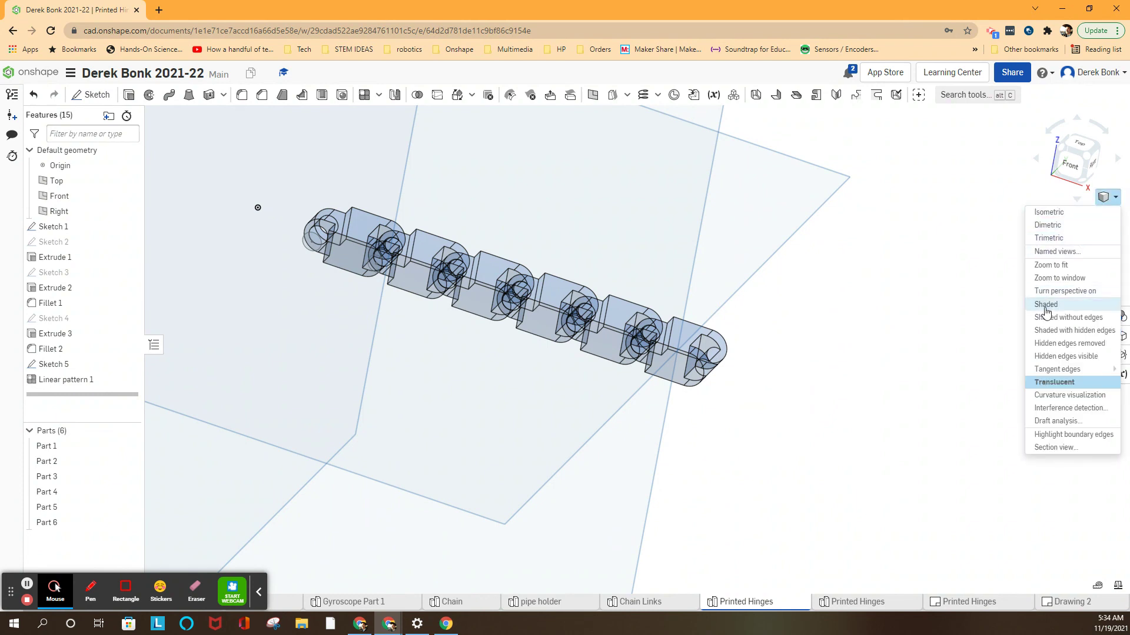
{"action": "left_click", "coordinate": [1028, 323]}
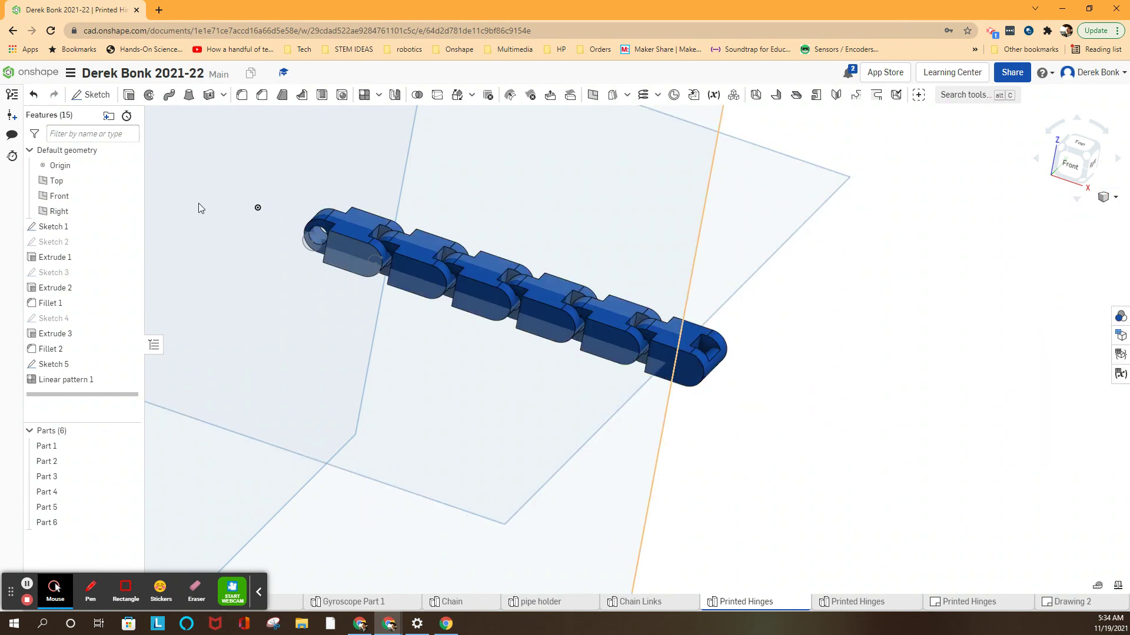
- Hide the Front and Right planes, Sketch 5 and the origin
{"action": "mouse_move", "coordinate": [80, 181]}
{"action": "left_click", "coordinate": [129, 180]}
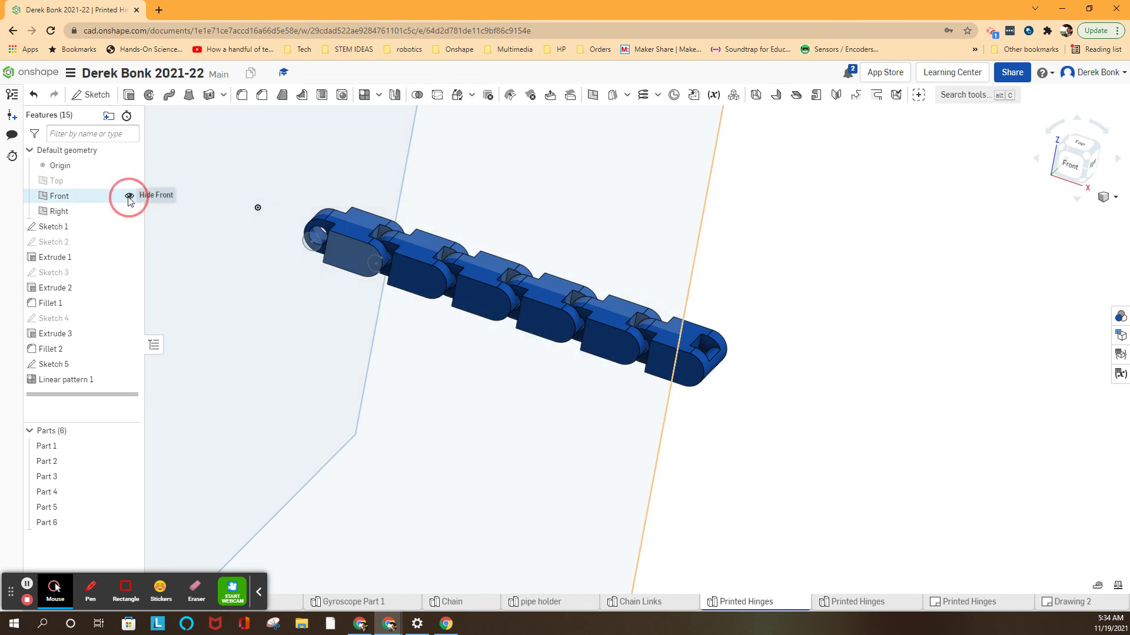
{"action": "left_click", "coordinate": [129, 213]}
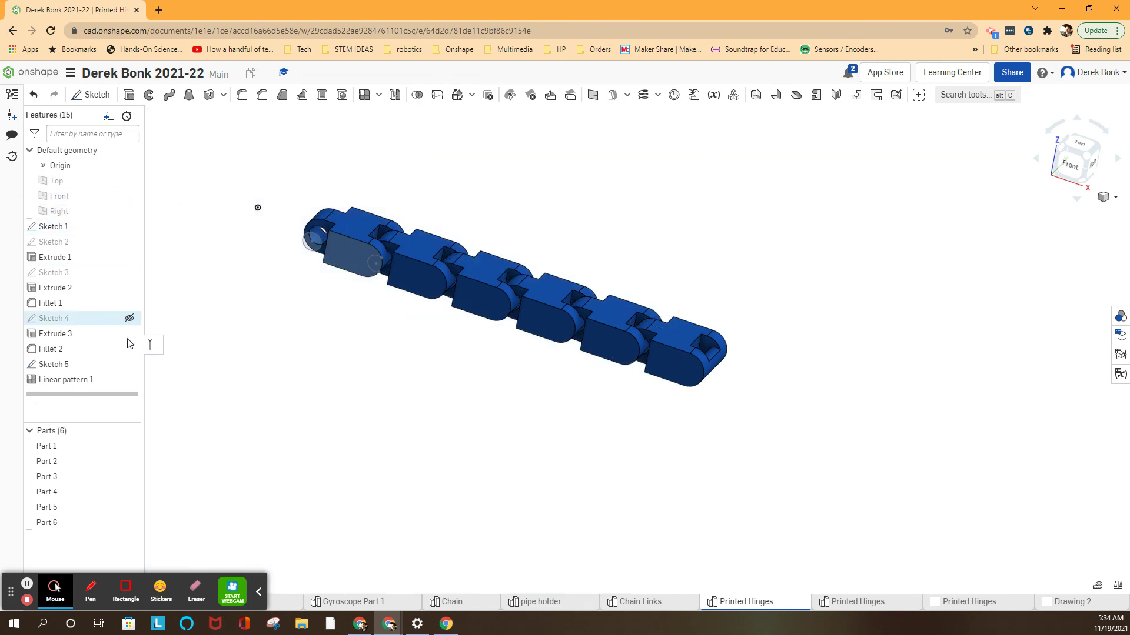
{"action": "left_click", "coordinate": [130, 364]}
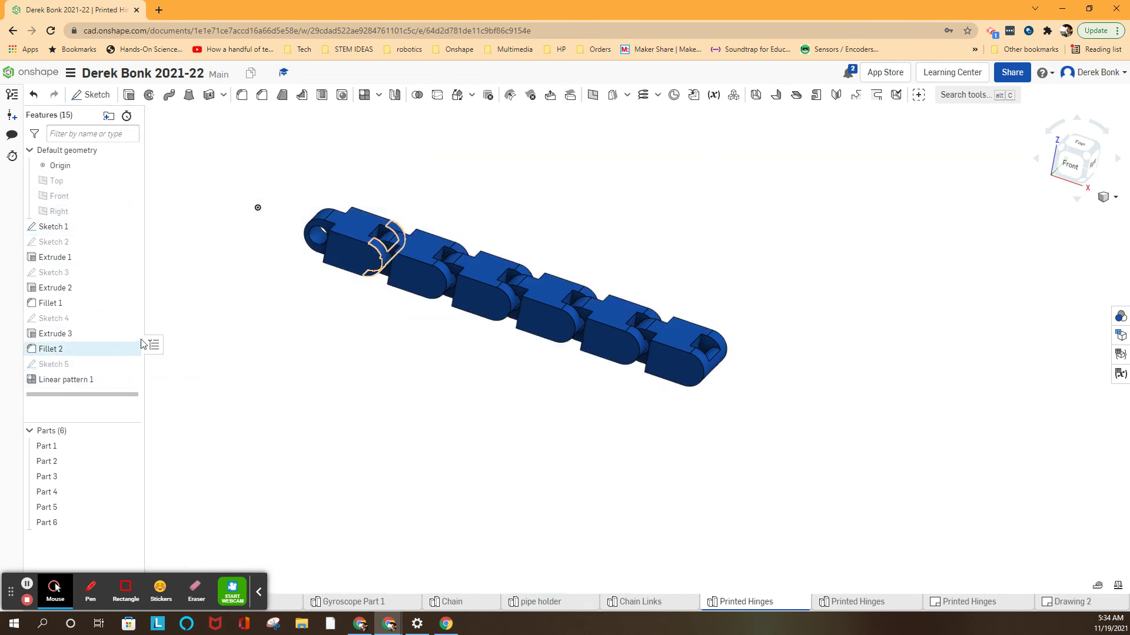
{"action": "left_click", "coordinate": [130, 166]}
{"action": "scroll", "coordinate": [538, 245], "scroll_direction": "up", "scroll_amount": 1}
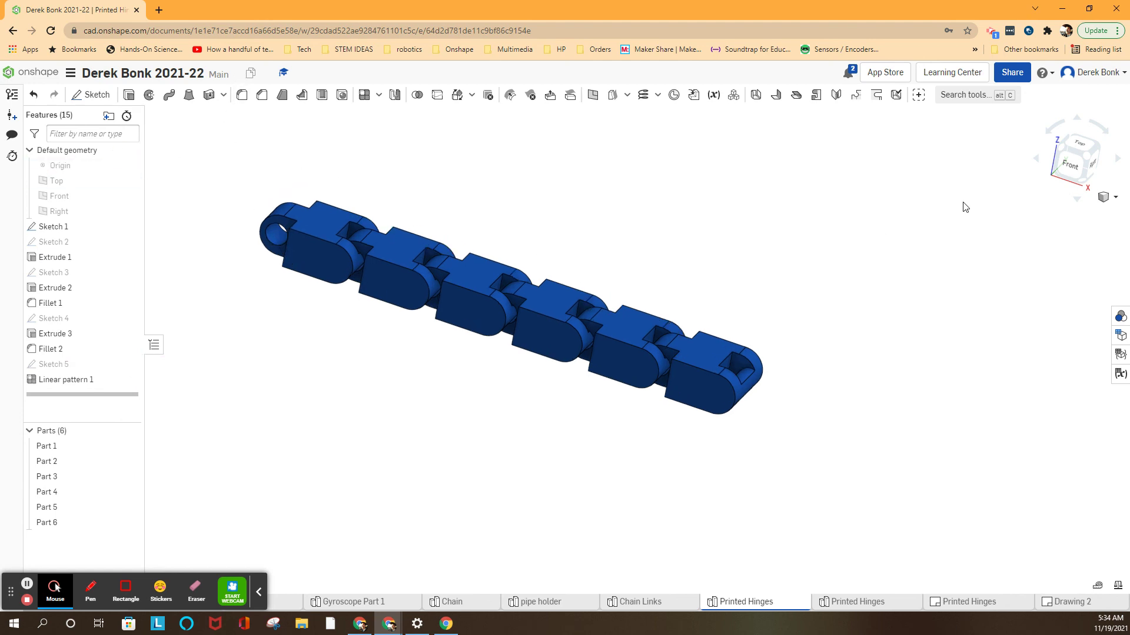
- Delete the leftover Sketch 1 and fit the whole chain to the view
{"action": "left_click", "coordinate": [1090, 162]}
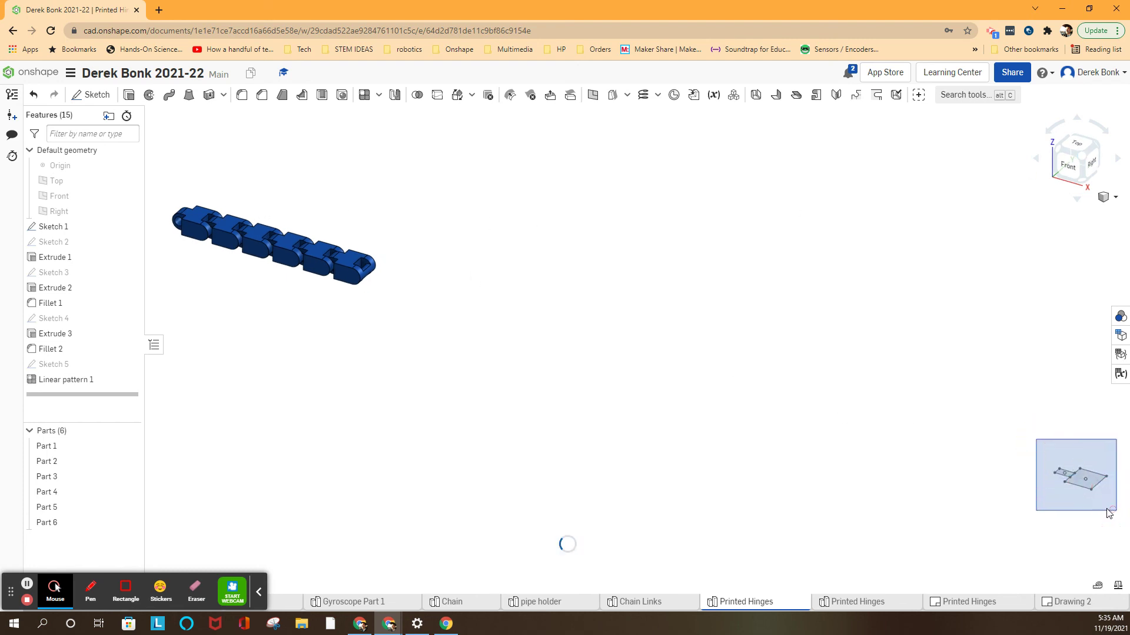
{"action": "left_click_drag", "start_coordinate": [1035, 440], "coordinate": [1111, 507]}
{"action": "key", "text": "Delete"}
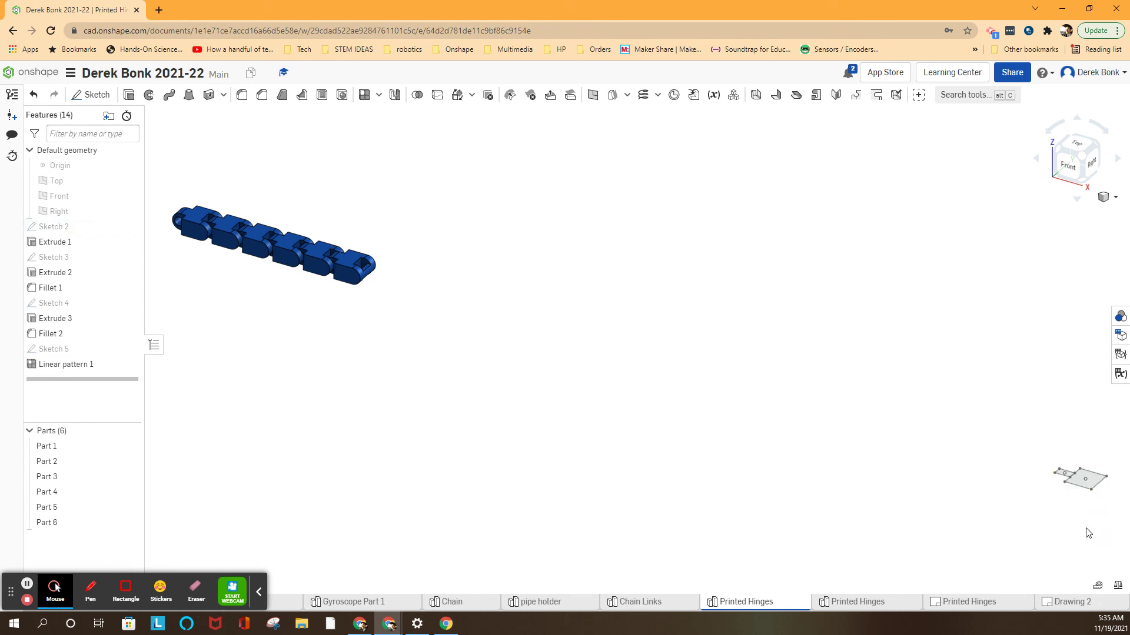
{"action": "left_click", "coordinate": [1078, 161]}
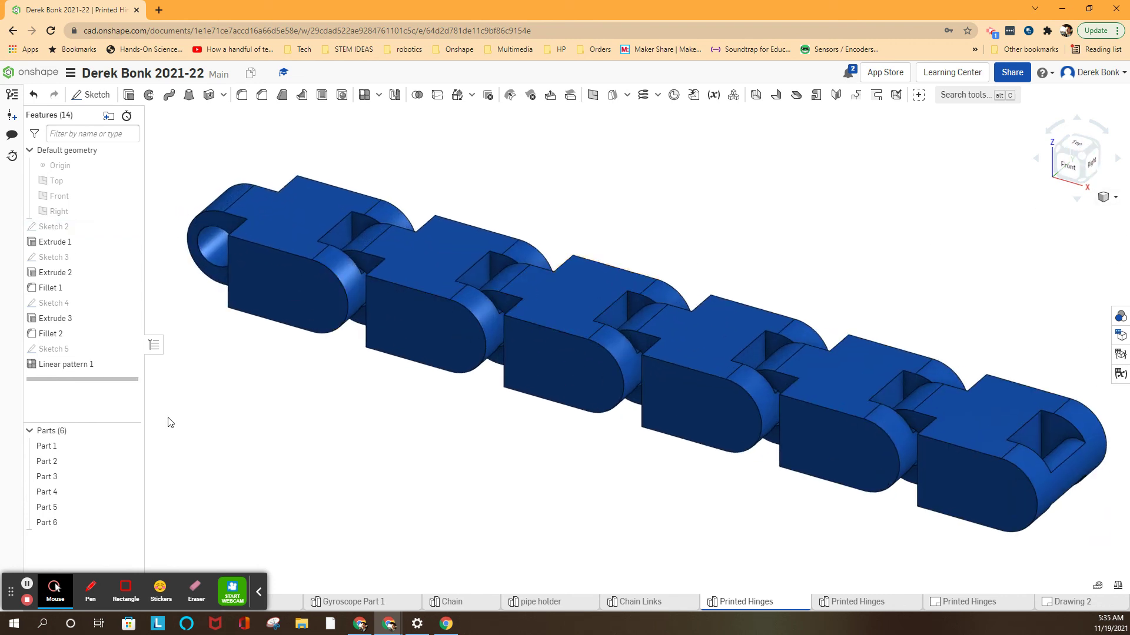